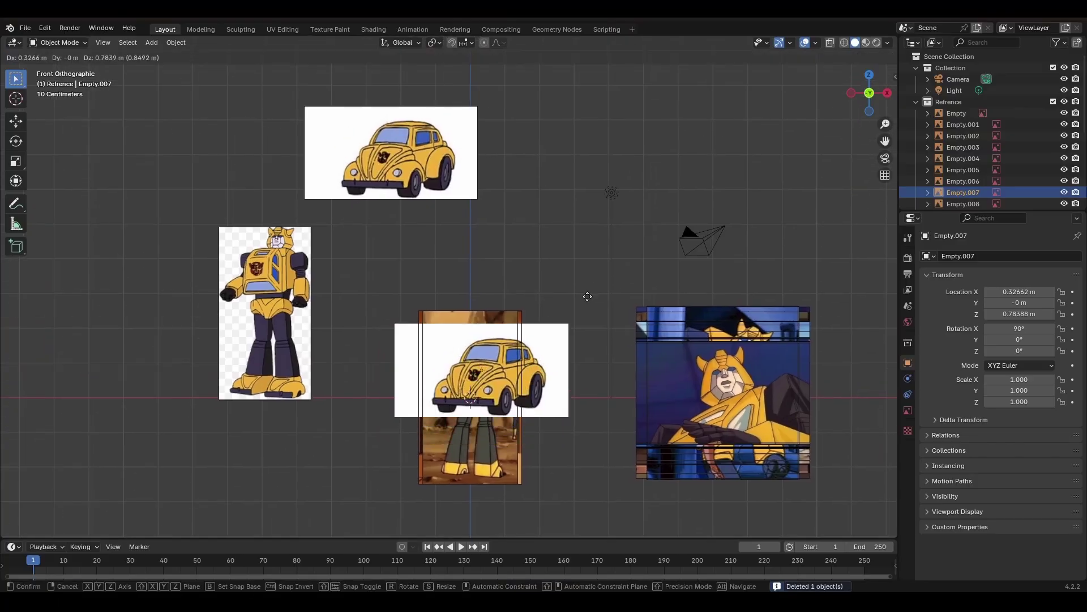
# - Move the white-background yellow car image clear of the stacked references and delete its duplicate
pyautogui.press('g')
pyautogui.click(351, 158)
pyautogui.press('Delete')
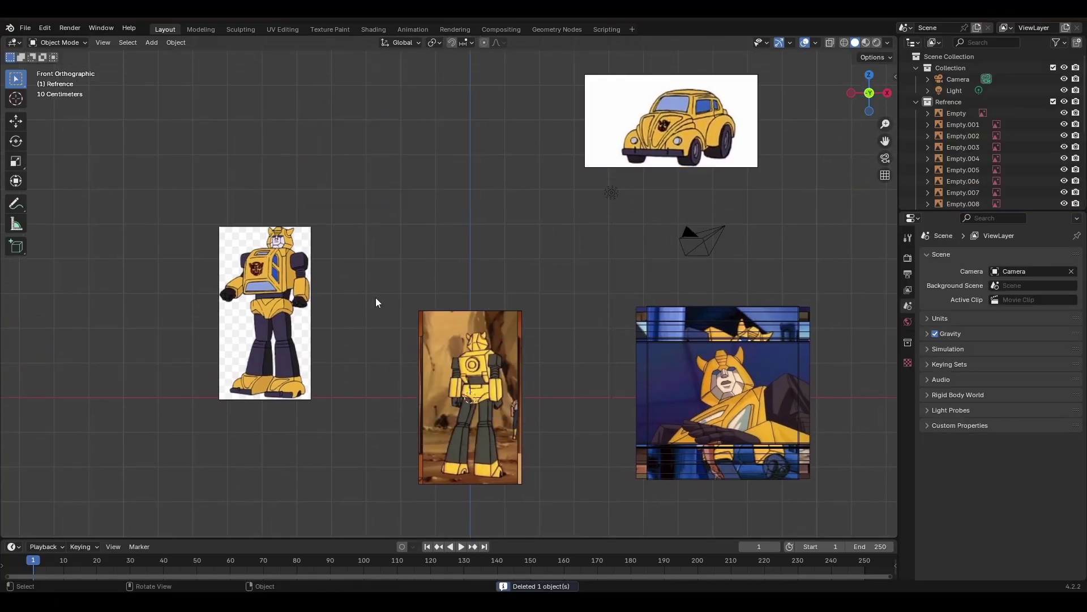
# - Move the front-view and back-view robot images off the pile at the origin and place them side by side above the standing robot image
pyautogui.click(506, 374)
pyautogui.press('g')
pyautogui.click(357, 106)
pyautogui.click(512, 380)
pyautogui.press('g')
pyautogui.click(469, 132)
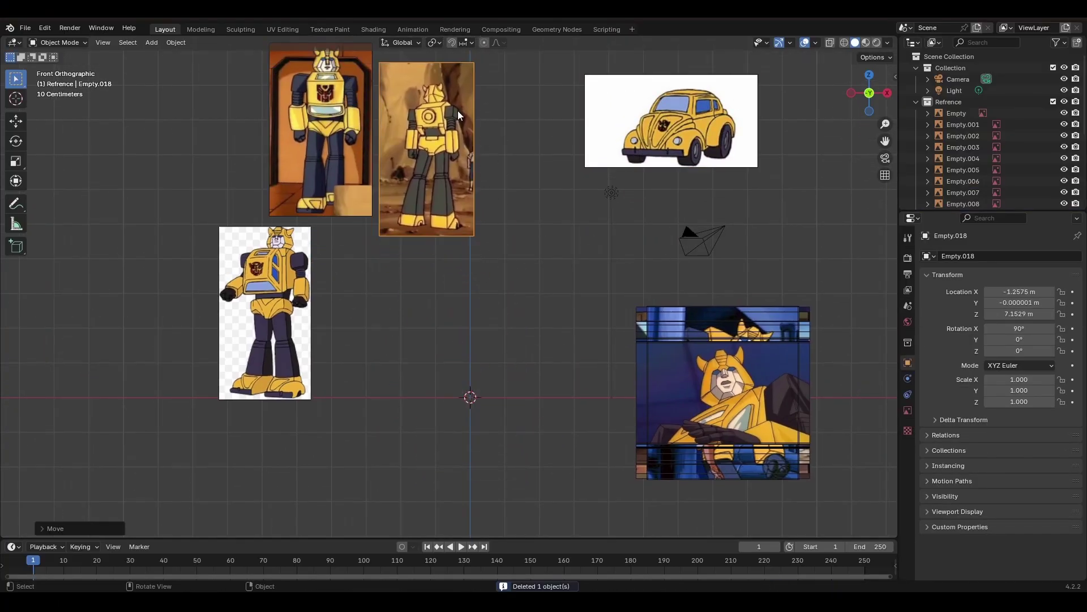
# - Pull three more images out of the remaining stack and spread them around the other robot references
pyautogui.click(716, 402)
pyautogui.press('g')
pyautogui.click(91, 294)
pyautogui.click(651, 363)
pyautogui.press('g')
pyautogui.click(30, 81)
pyautogui.click(722, 414)
pyautogui.press('g')
pyautogui.click(191, 459)
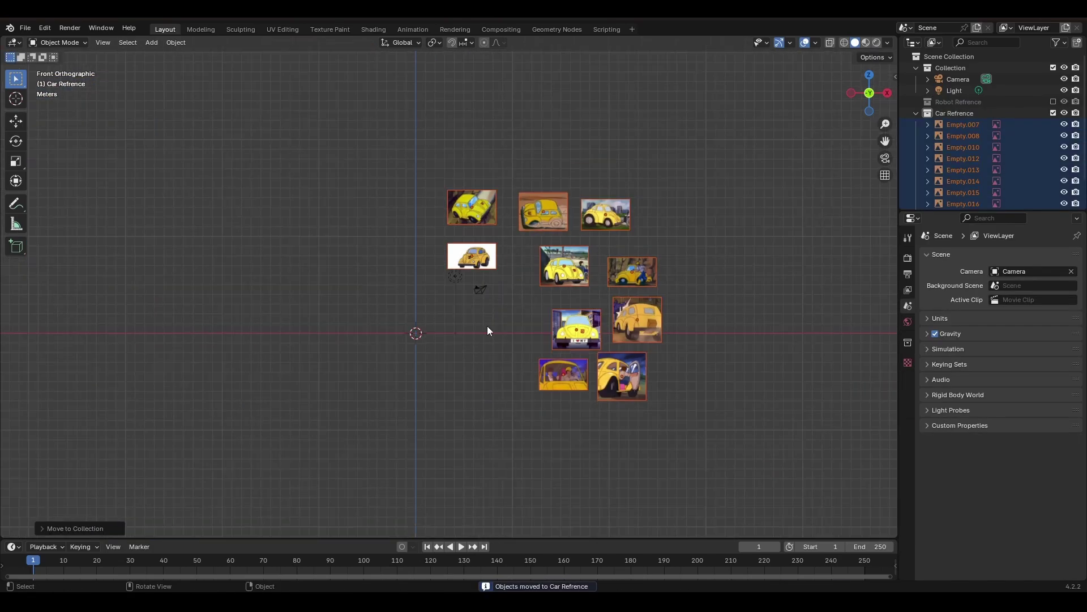
# - Move the front-view car image with the "I ♥ NY" plate onto the world origin and frame it in the view
pyautogui.scroll(3, 484, 306)
pyautogui.scroll(-1, 510, 285)
pyautogui.scroll(2, 567, 284)
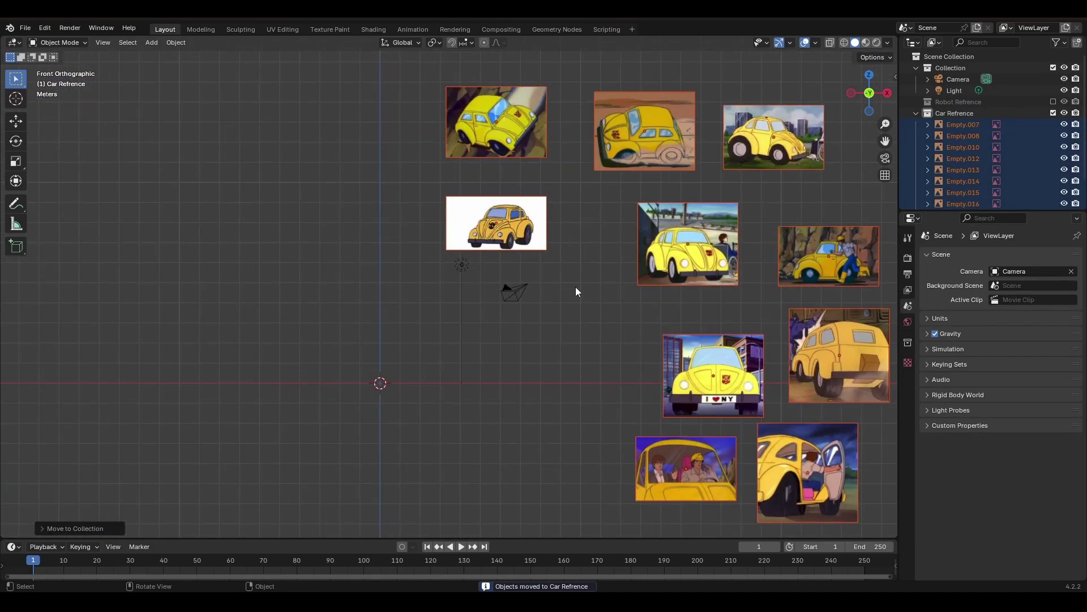
pyautogui.click(586, 287)
pyautogui.keyDown('shift'); pyautogui.moveTo(638, 328); pyautogui.dragTo(622, 284, button='middle'); pyautogui.keyUp('shift')
pyautogui.click(705, 325)
pyautogui.press('g')
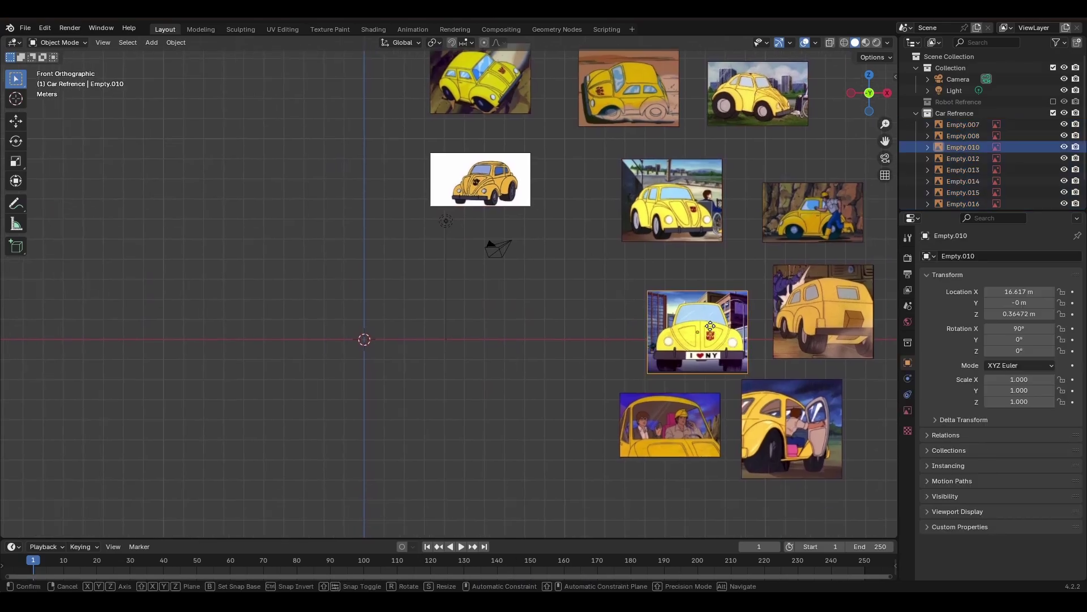
pyautogui.click(383, 330)
pyautogui.press('KP_Decimal')
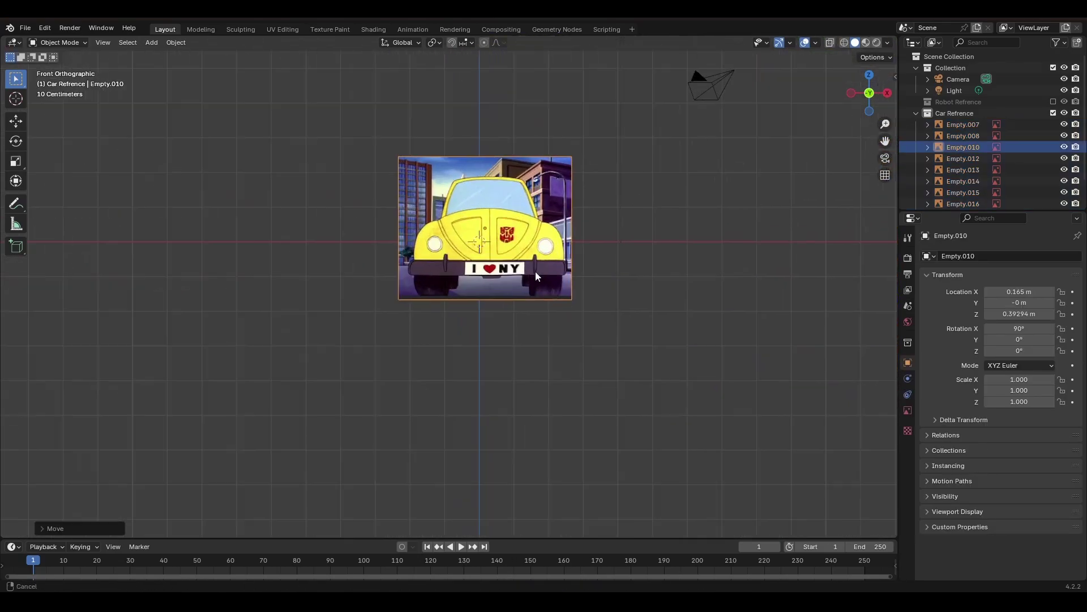
# - Scale the front-view car reference to about 1.164 and adjust its position around the world origin
pyautogui.press('s')
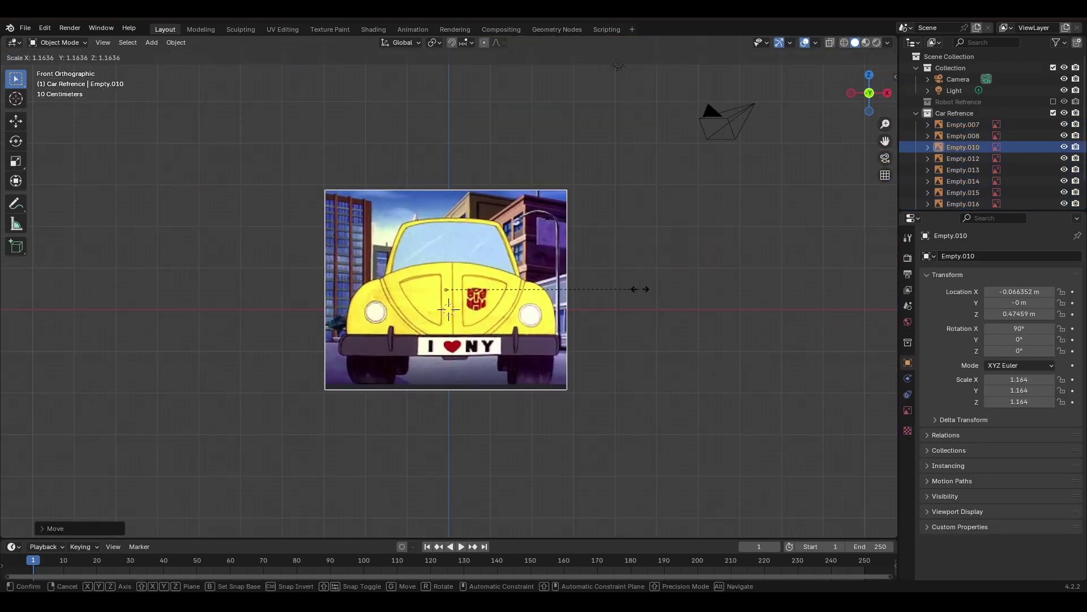
pyautogui.click(641, 288)
pyautogui.press('g')
pyautogui.click(637, 289)
pyautogui.scroll(-5, 645, 287)
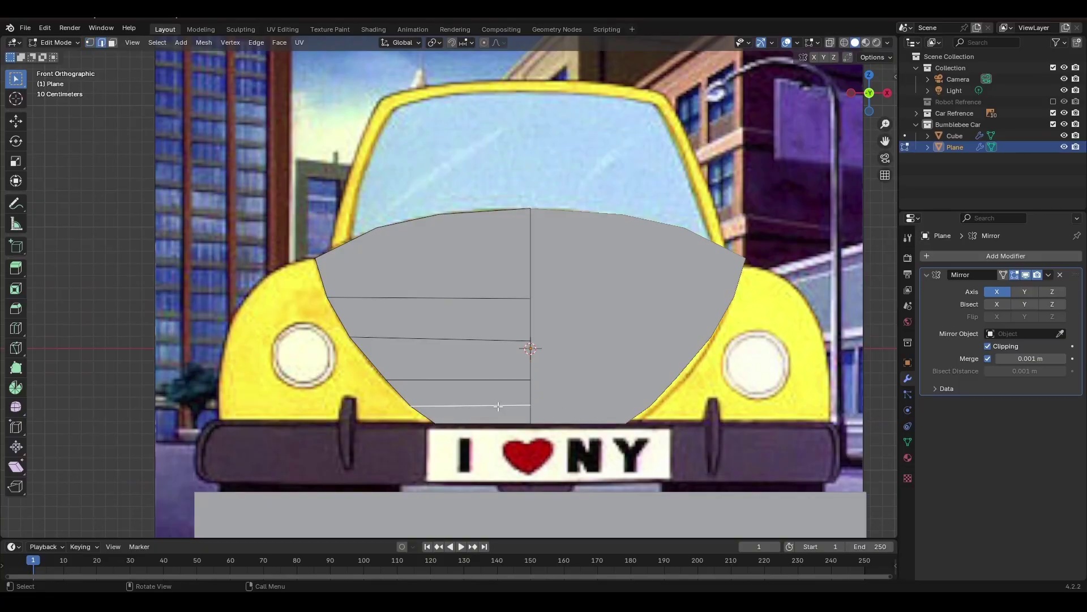
# - Scale the lowest crosswise edge of the hood mesh and add one centred lengthwise loop cut beside the mirror seam
pyautogui.press('s')
pyautogui.click(492, 406)
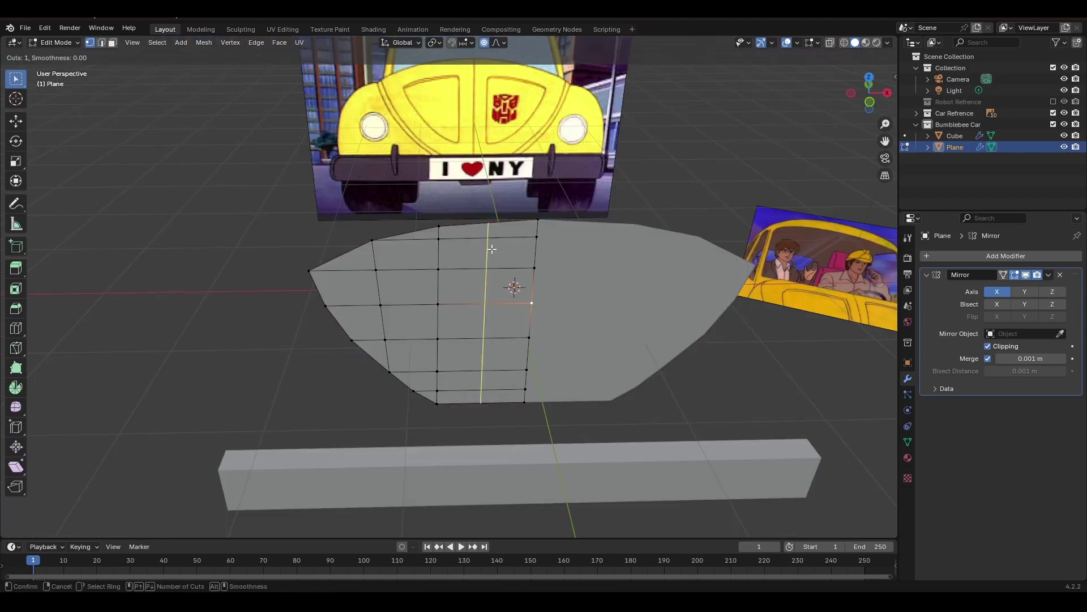
pyautogui.click(492, 249)
pyautogui.rightClick(492, 249)
pyautogui.moveTo(525, 287); pyautogui.dragTo(533, 303, button='middle')
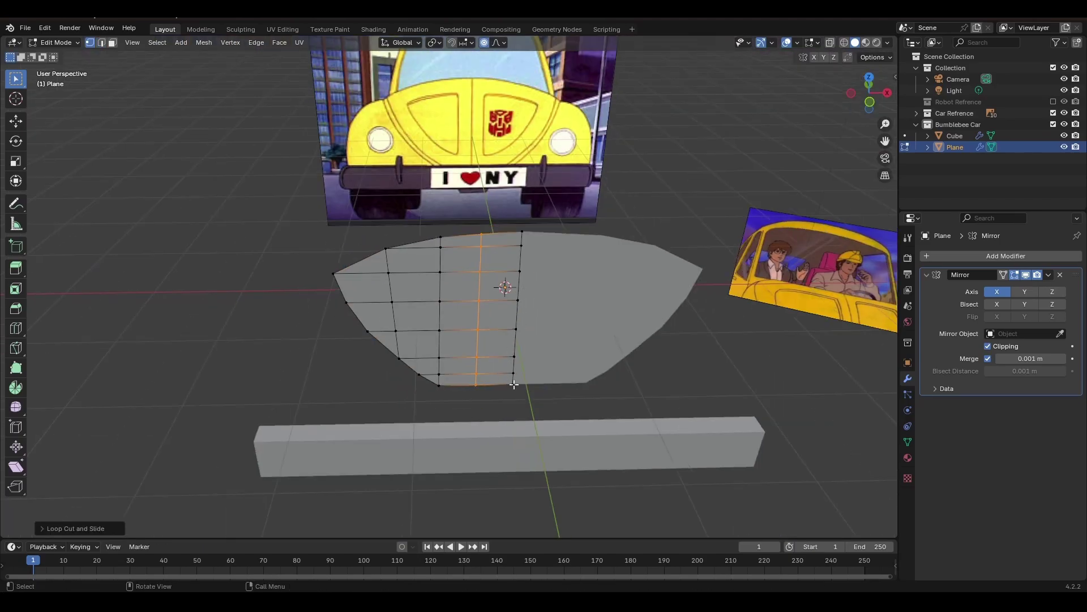
# - Pull the hood mesh's centre along Y with proportional editing and apply Shade Auto Smooth to the hood
pyautogui.press('g')
pyautogui.press('y')
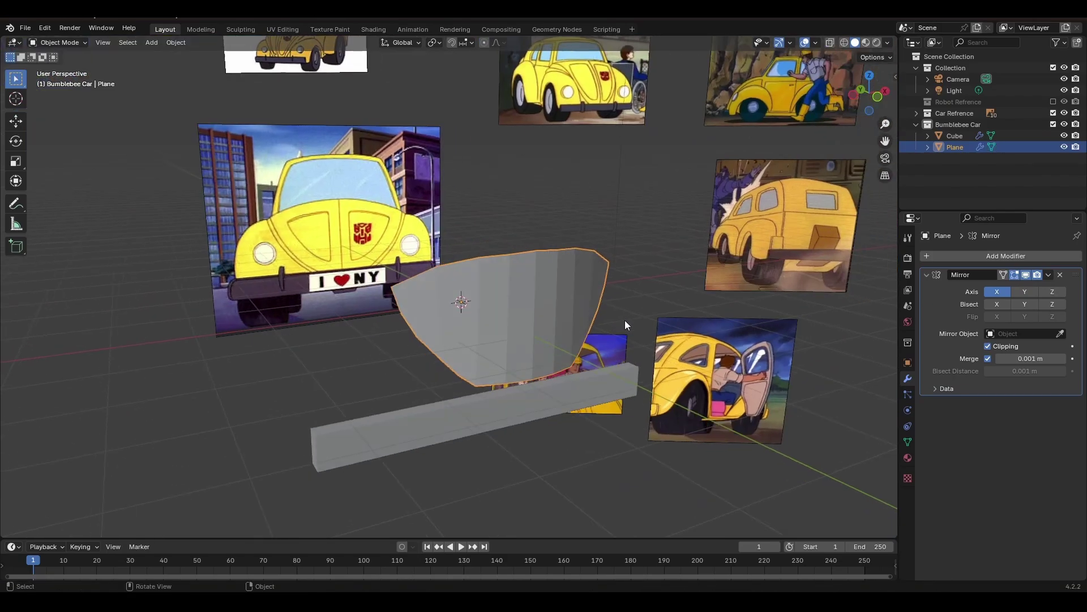
pyautogui.rightClick(624, 320)
pyautogui.click(617, 335)
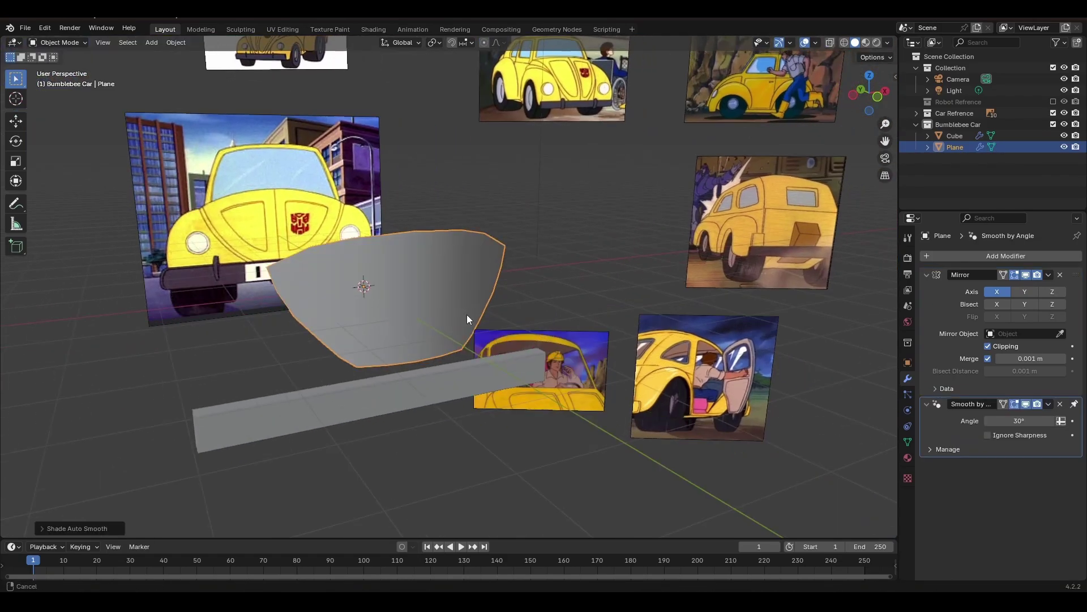
# - Move the whole hood object along the Y axis to line it up behind the bumper
pyautogui.press('g')
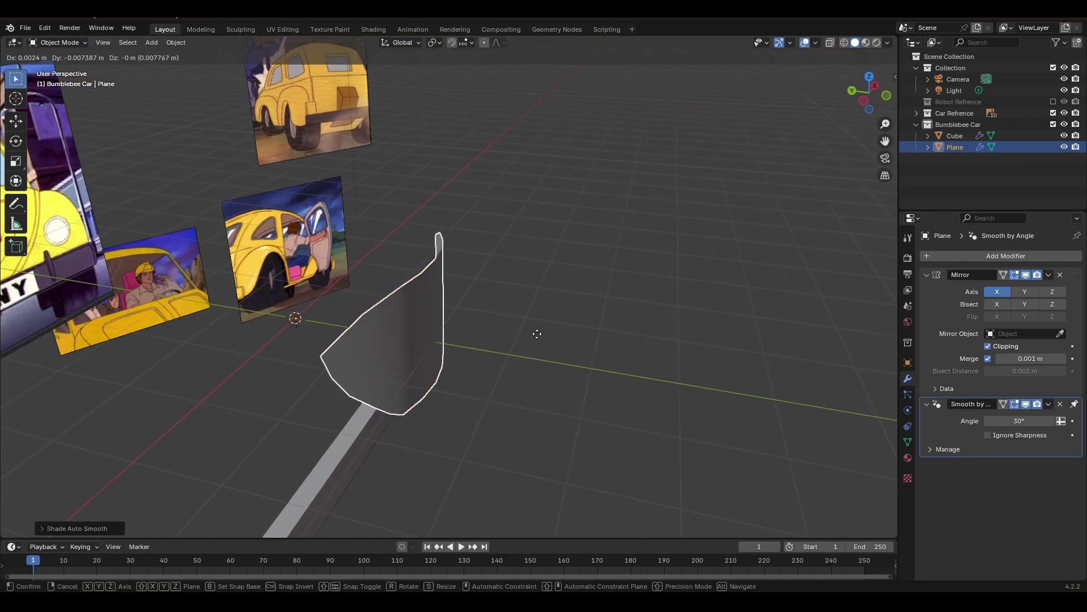
pyautogui.press('y')
pyautogui.click(434, 324)
pyautogui.moveTo(538, 328); pyautogui.dragTo(484, 311, button='middle')
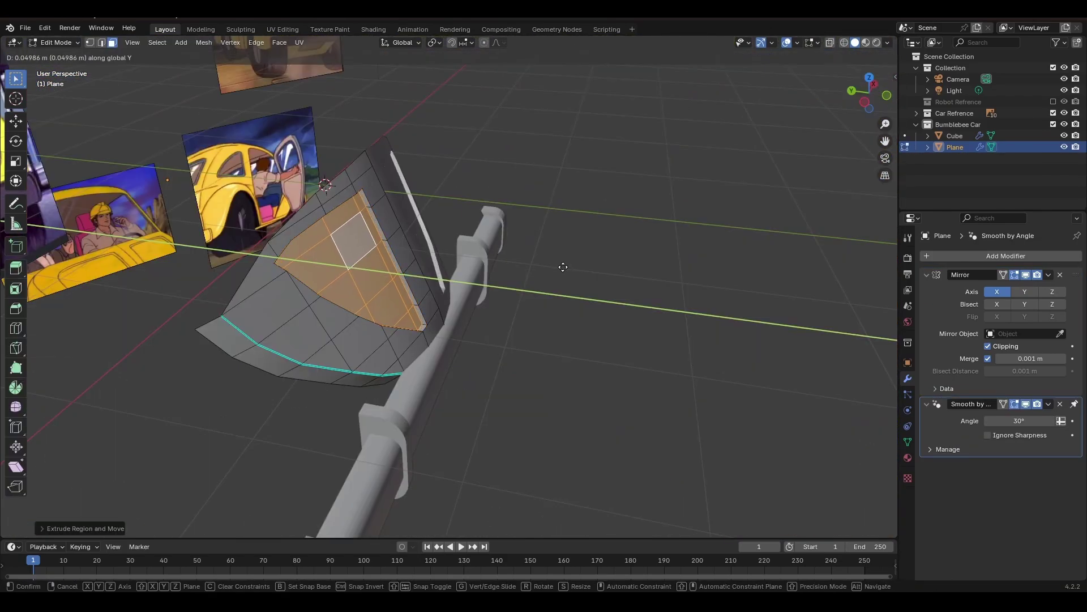
# - Recess the selected inner hood panel faces about 0.05 m along Y
pyautogui.press('g')
pyautogui.press('y')
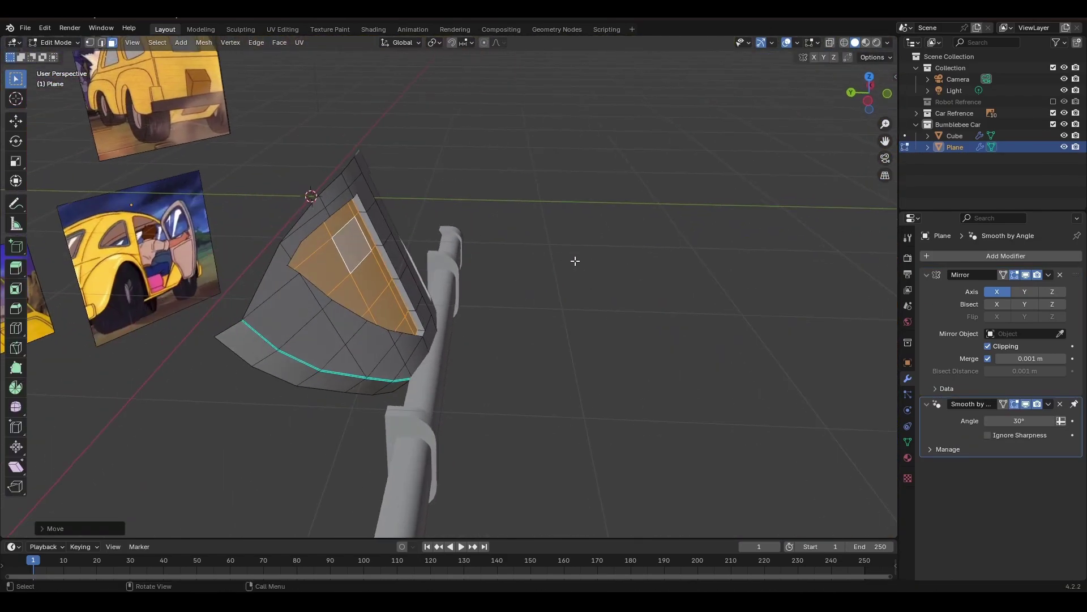
pyautogui.click(583, 261)
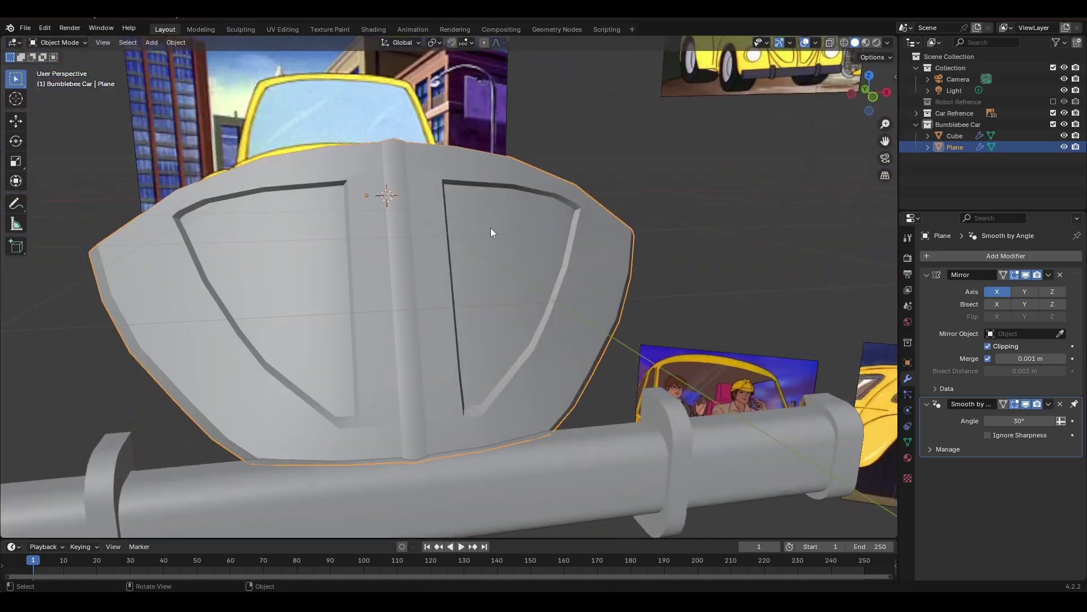
pyautogui.moveTo(490, 227); pyautogui.dragTo(525, 320, button='middle')
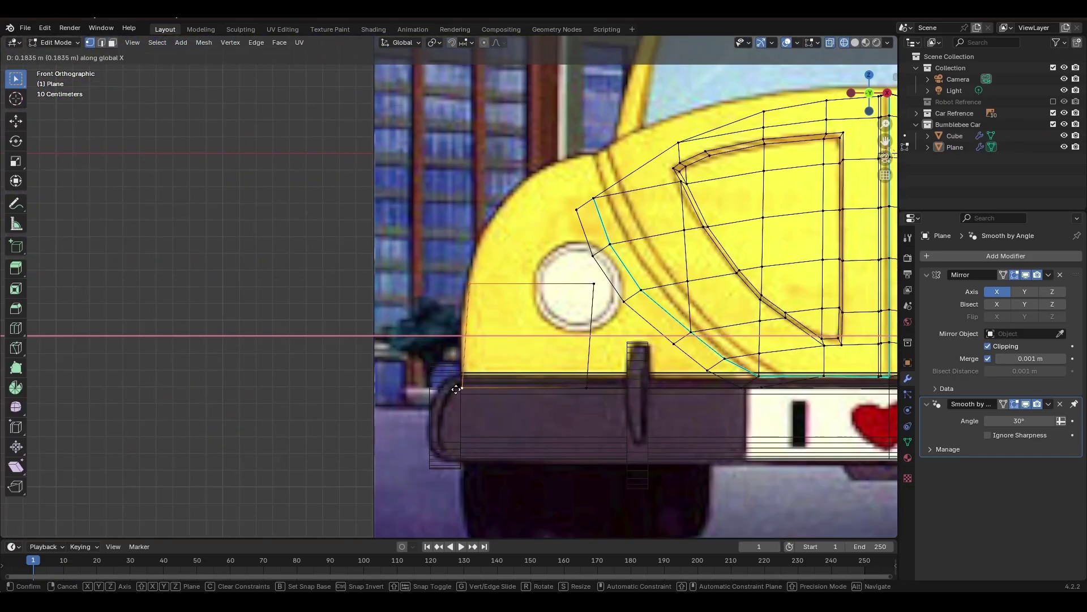
# - Shift the front fender's lower outer vertex about 0.18 m along X and fit its upper outer vertex to the reference outline
pyautogui.click(456, 389)
pyautogui.click(468, 284)
pyautogui.press('g')
pyautogui.click(472, 289)
# - Extrude the front fender's upper edge upward along the fender curve of the reference image
pyautogui.click(490, 304)
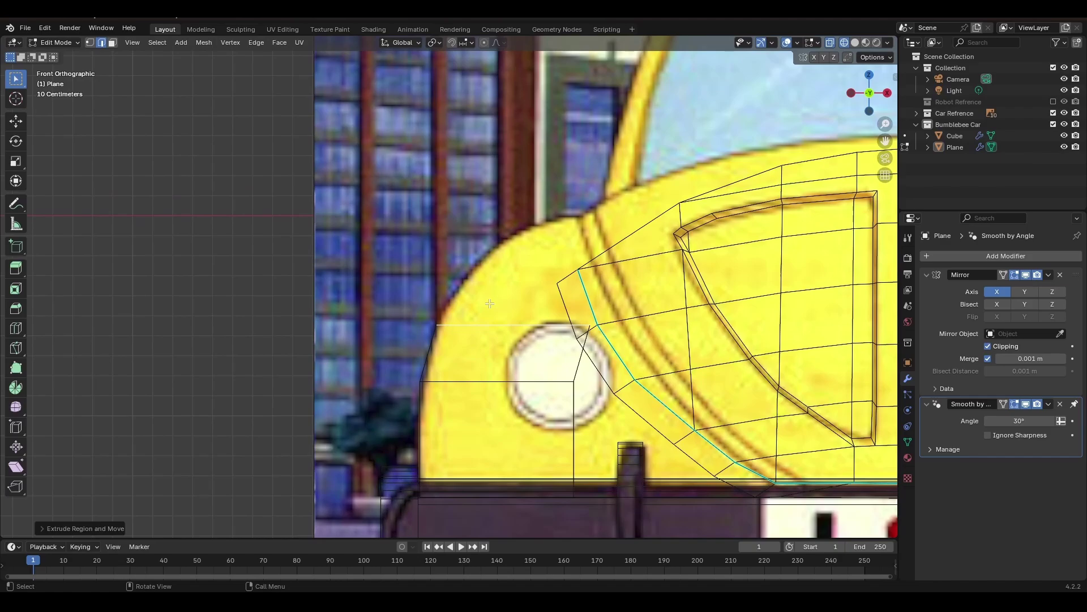
pyautogui.press('e')
pyautogui.click(528, 240)
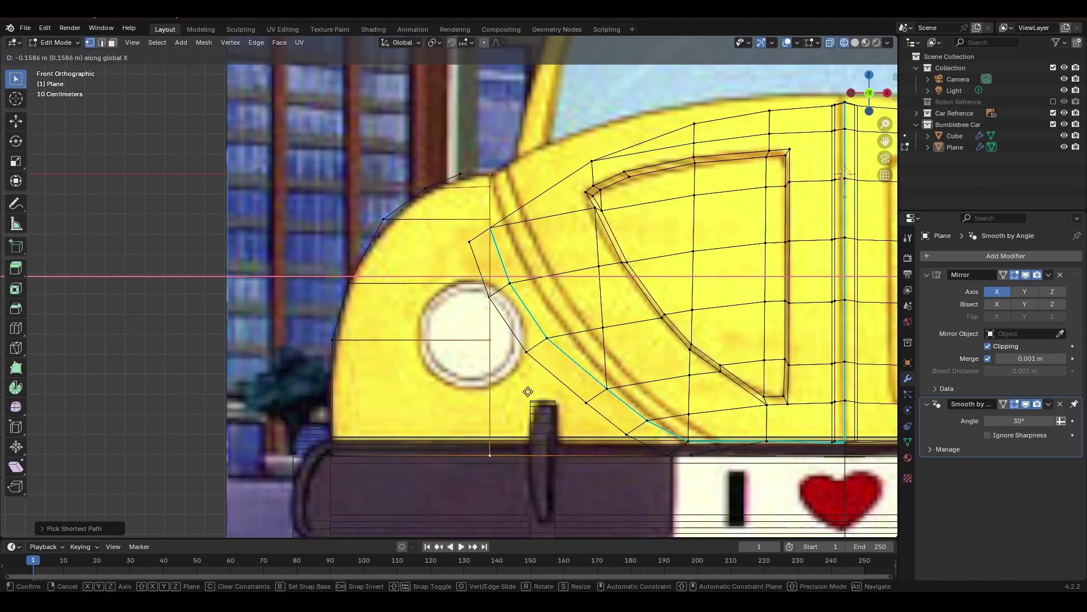
# - Move the fender's inner vertices about -0.16 m along X, return to solid display and select the fender's top face
pyautogui.click(528, 391)
pyautogui.scroll(-3, 528, 391)
pyautogui.hotkey('shift', 'z')
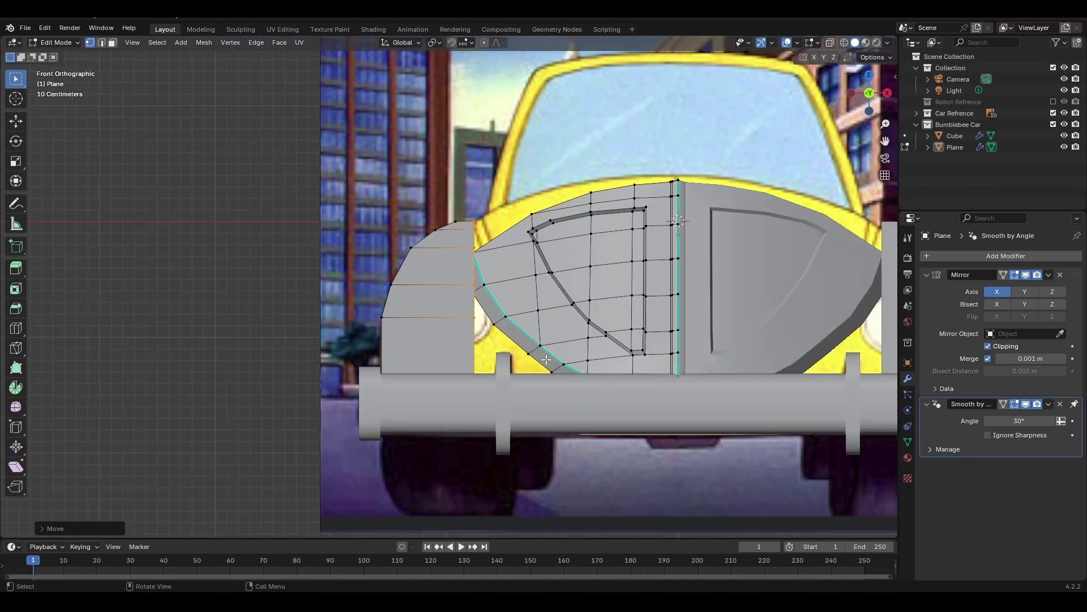
pyautogui.moveTo(528, 391); pyautogui.dragTo(609, 405, button='middle')
pyautogui.press('3')
pyautogui.click(481, 223)
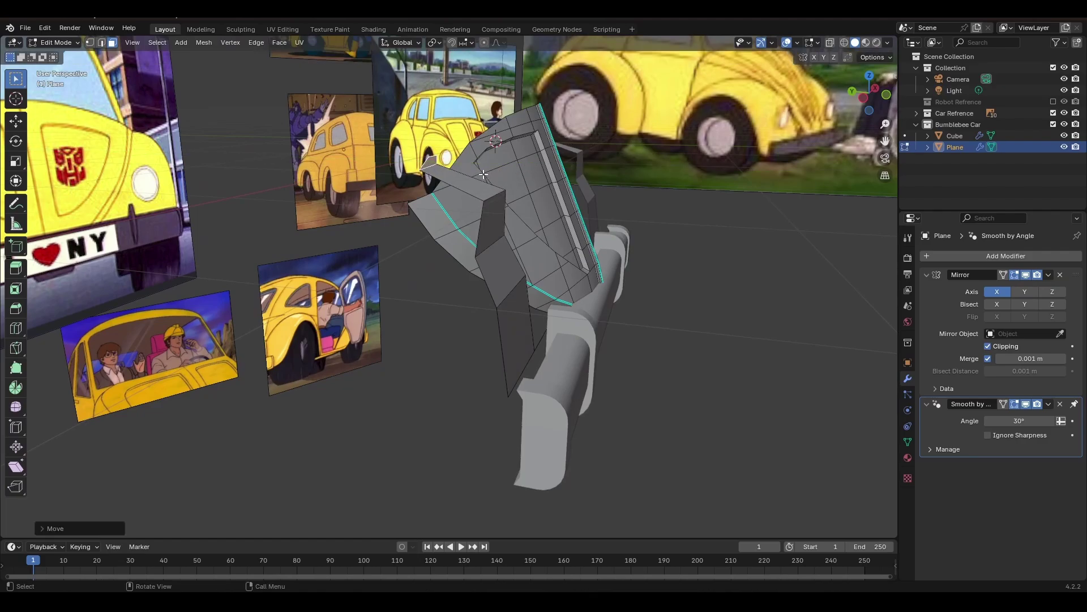
# - Apply auto smooth shading to the hood and fender mesh, returning to mesh editing
pyautogui.press('Tab')
pyautogui.moveTo(499, 238); pyautogui.dragTo(457, 247, button='middle')
pyautogui.rightClick(433, 335)
pyautogui.click(434, 336)
pyautogui.moveTo(437, 332)
pyautogui.mouseDown(button='middle')
pyautogui.moveTo(376, 320)
pyautogui.moveTo(522, 301)
pyautogui.moveTo(448, 346)
pyautogui.mouseUp(button='middle')
pyautogui.press('Tab')
pyautogui.scroll(3, 448, 347)
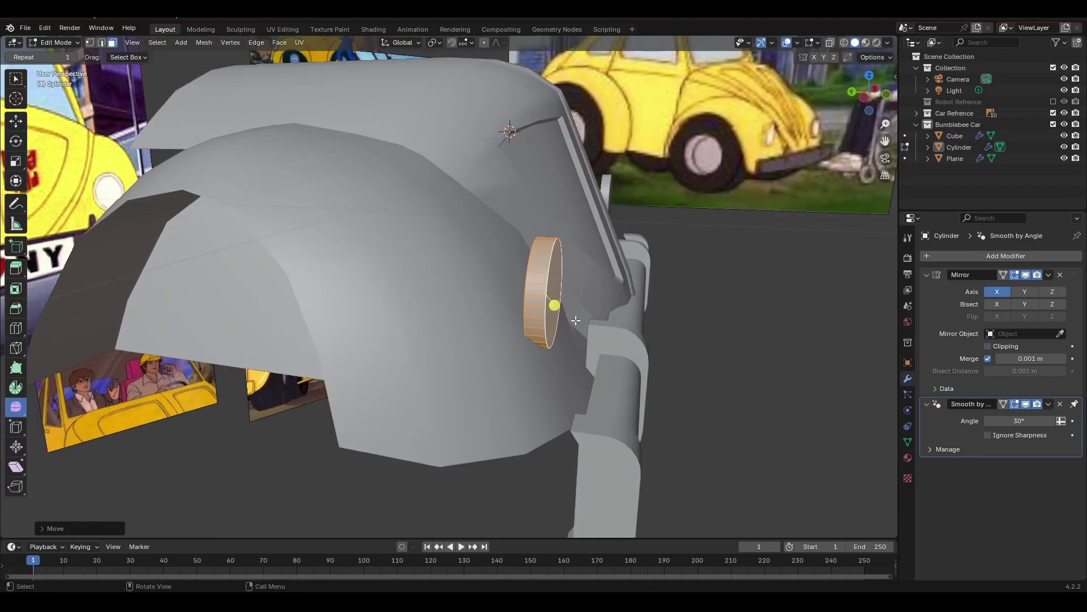
# - Move the headlight cylinder along Y to fit it against the front fender
pyautogui.moveTo(576, 320); pyautogui.dragTo(624, 311, button='middle')
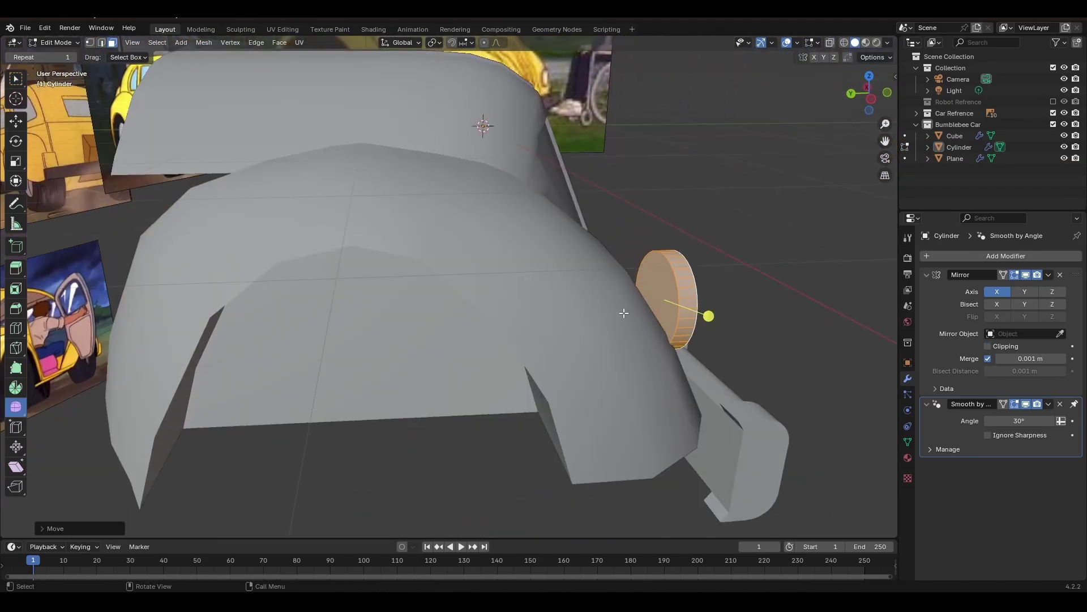
pyautogui.moveTo(690, 304); pyautogui.dragTo(640, 297, button='middle')
pyautogui.press('g')
pyautogui.press('y')
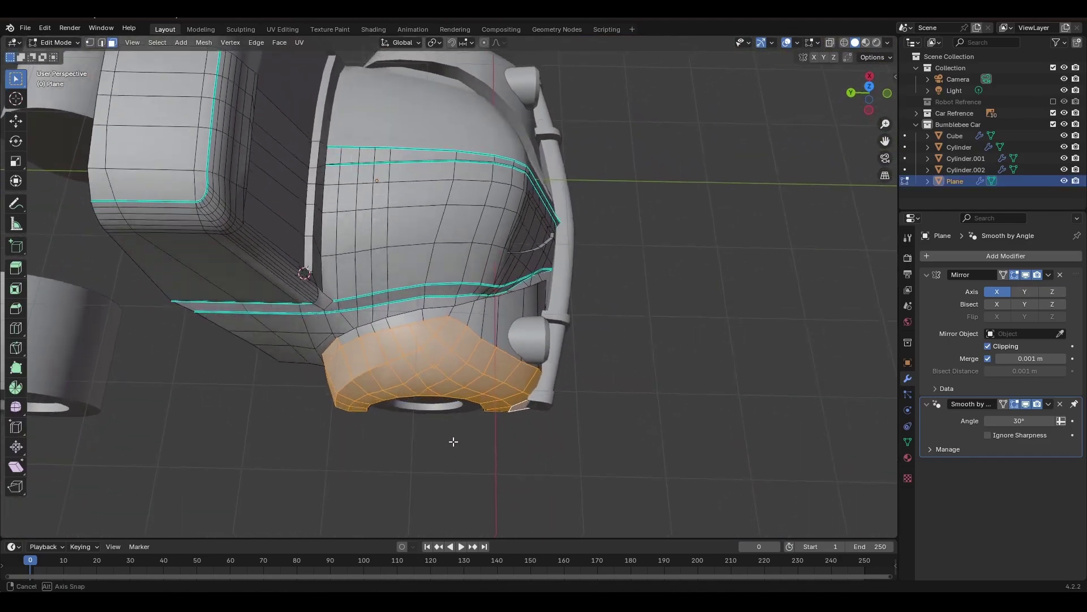
# - Duplicate the front fender faces and shift the copy back along Y over the rear wheel
pyautogui.press('g')
pyautogui.press('y')
pyautogui.click(191, 446)
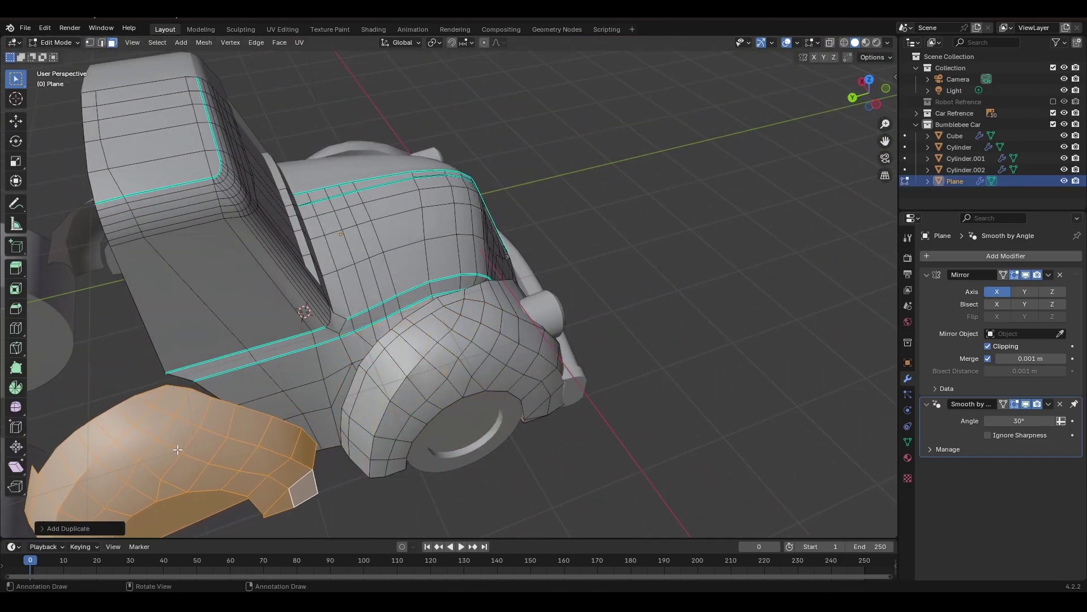
pyautogui.keyDown('shift'); pyautogui.moveTo(192, 446); pyautogui.dragTo(532, 328, button='middle'); pyautogui.keyUp('shift')
pyautogui.press('g')
pyautogui.press('y')
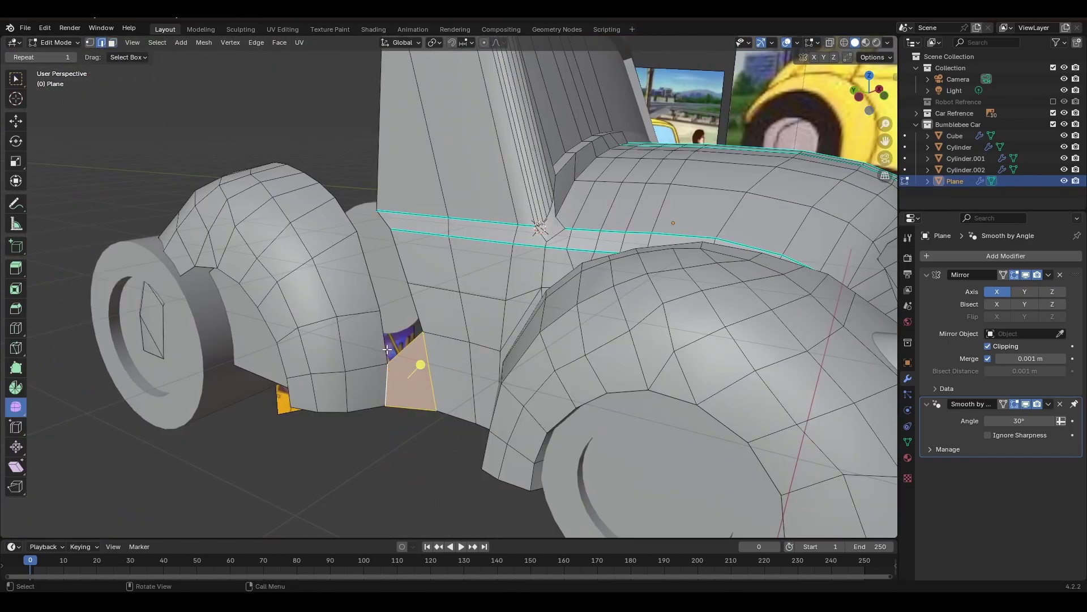
# - Extrude the inner edges of the rear body panel twice along X towards the car's centre line
pyautogui.moveTo(416, 320); pyautogui.dragTo(415, 281, button='middle')
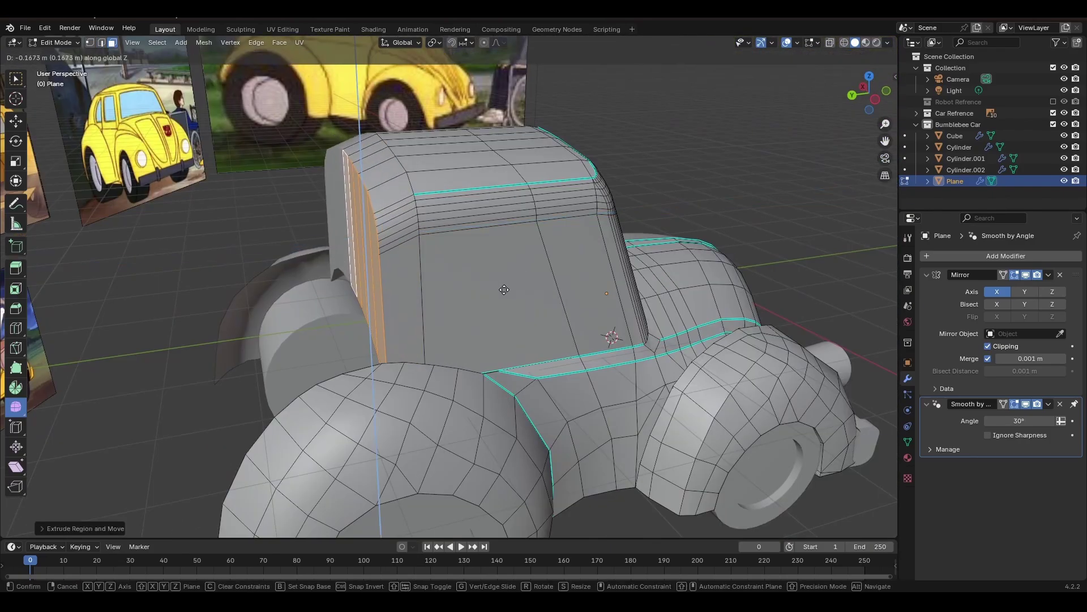
pyautogui.moveTo(505, 289); pyautogui.dragTo(382, 226, button='middle')
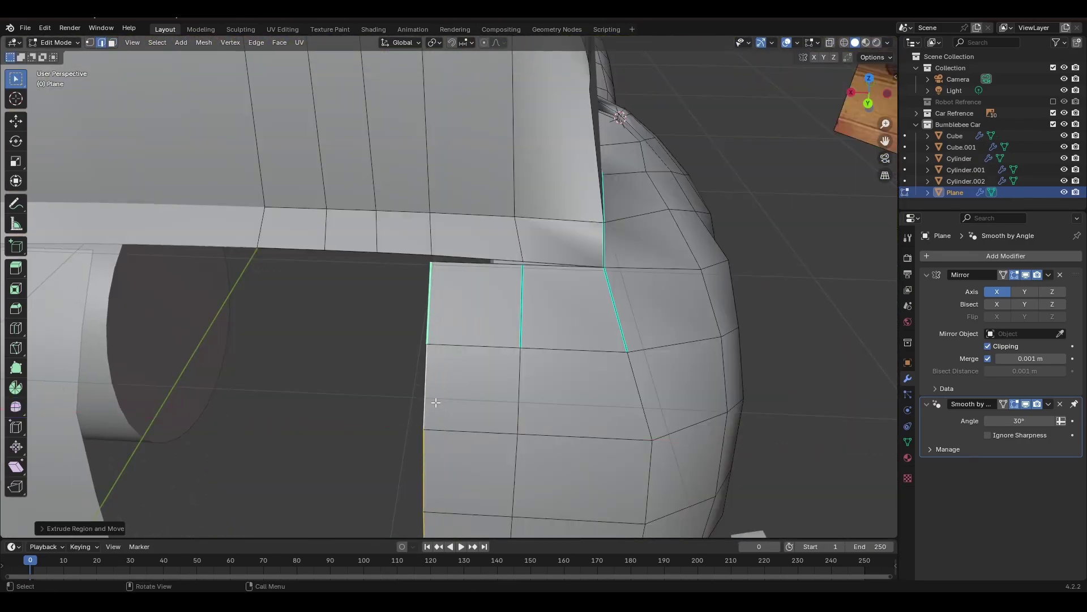
pyautogui.keyDown('shift'); pyautogui.moveTo(483, 397); pyautogui.dragTo(561, 405, button='middle'); pyautogui.keyUp('shift')
pyautogui.press('e')
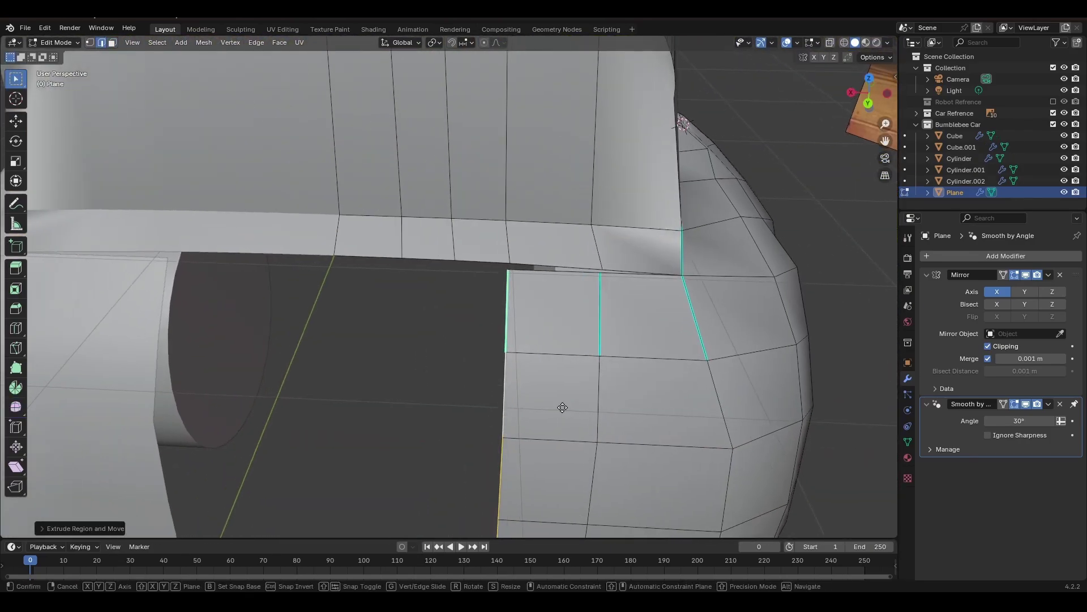
pyautogui.press('x')
pyautogui.click(509, 403)
pyautogui.press('e')
pyautogui.press('x')
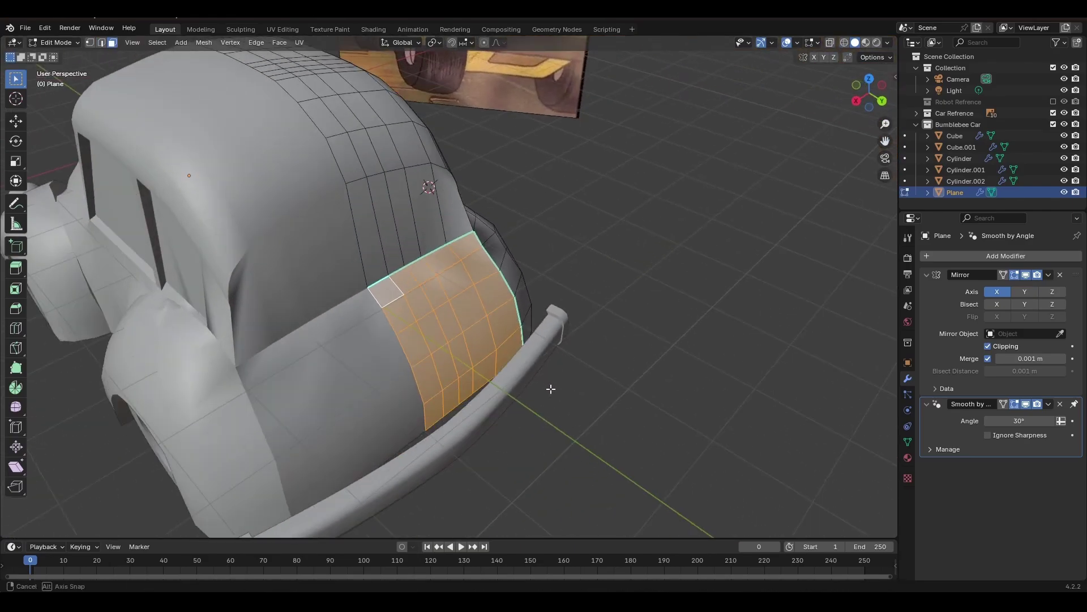
# - Extrude the selected rear trunk panel faces along the Y axis
pyautogui.moveTo(551, 389); pyautogui.dragTo(575, 381, button='middle')
pyautogui.press('e')
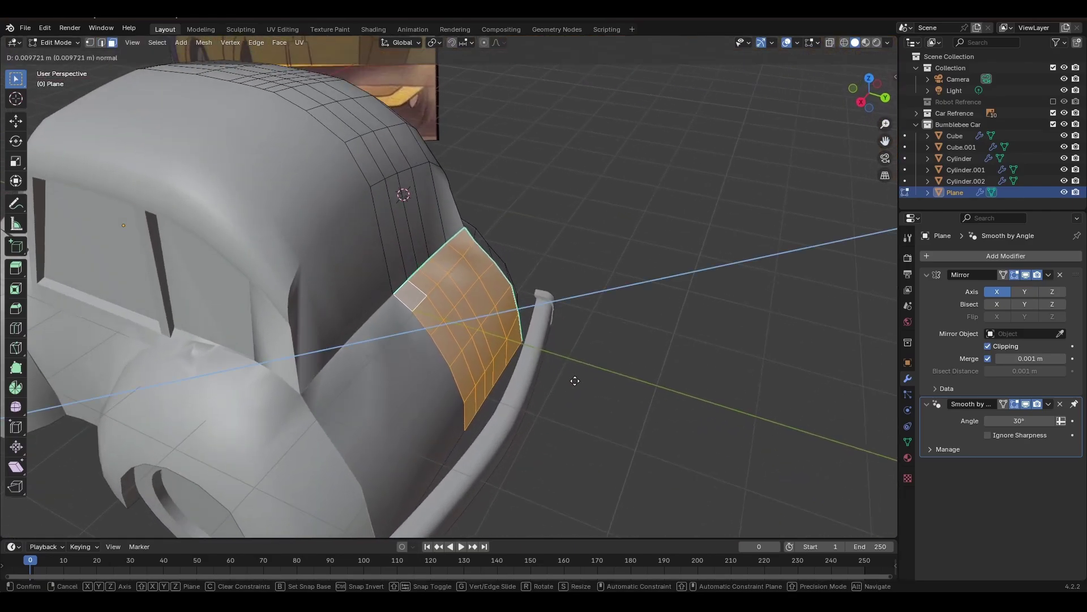
pyautogui.press('y')
pyautogui.click(601, 391)
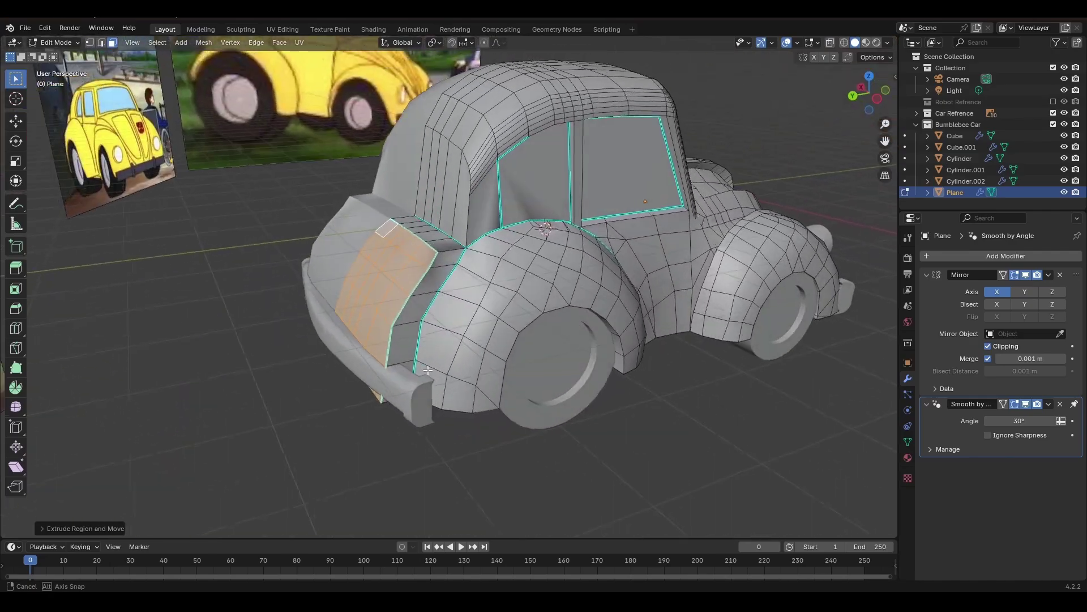
# - Leave mesh editing and apply Shade Auto Smooth to the whole car body
pyautogui.press('Tab')
pyautogui.rightClick(420, 327)
pyautogui.click(419, 330)
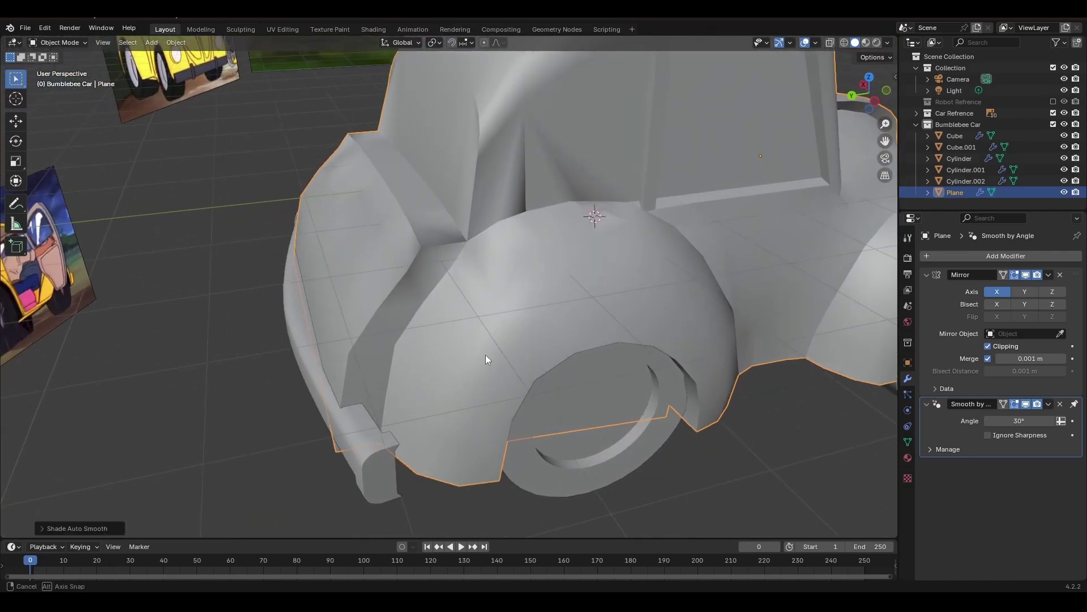
# - Reposition the extruded trunk panel faces in the mesh and return to object mode
pyautogui.press('Tab')
pyautogui.press('g')
pyautogui.click(497, 353)
pyautogui.scroll(-3, 496, 353)
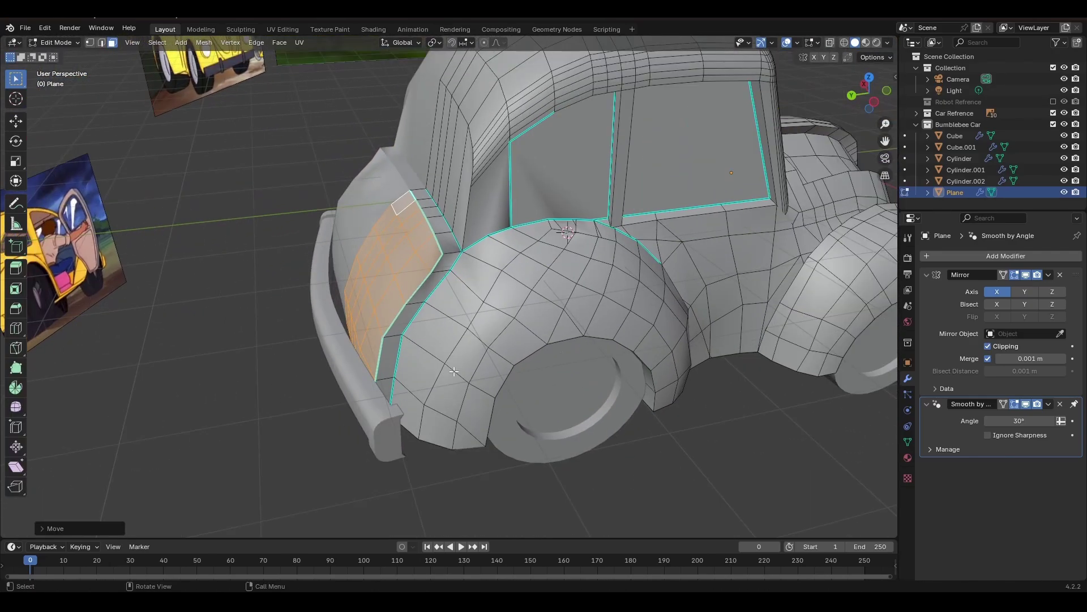
pyautogui.press('Tab')
pyautogui.moveTo(453, 362); pyautogui.dragTo(566, 441, button='middle')
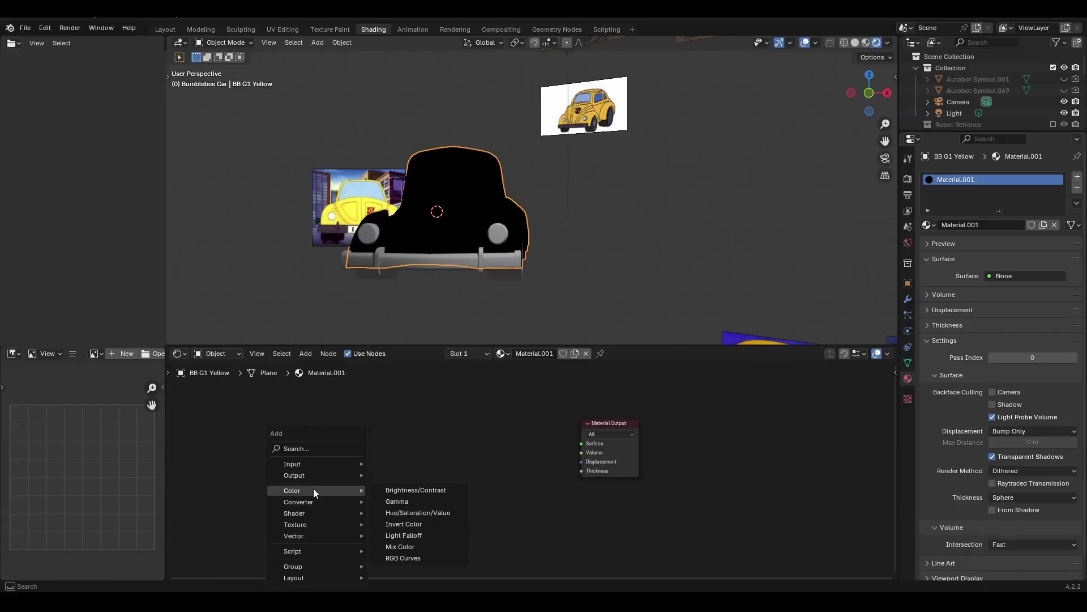
# - Add a Diffuse BSDF node and a Shader to RGB node to the car body's material
pyautogui.click(334, 448)
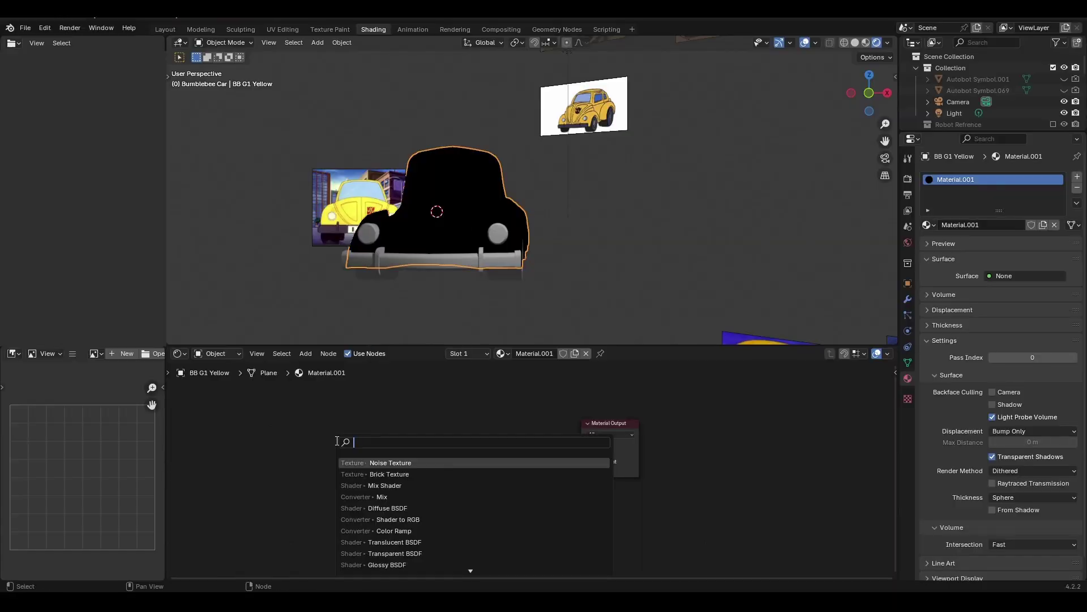
pyautogui.press('Return')
pyautogui.click(334, 441)
pyautogui.hotkey('shift', 'a')
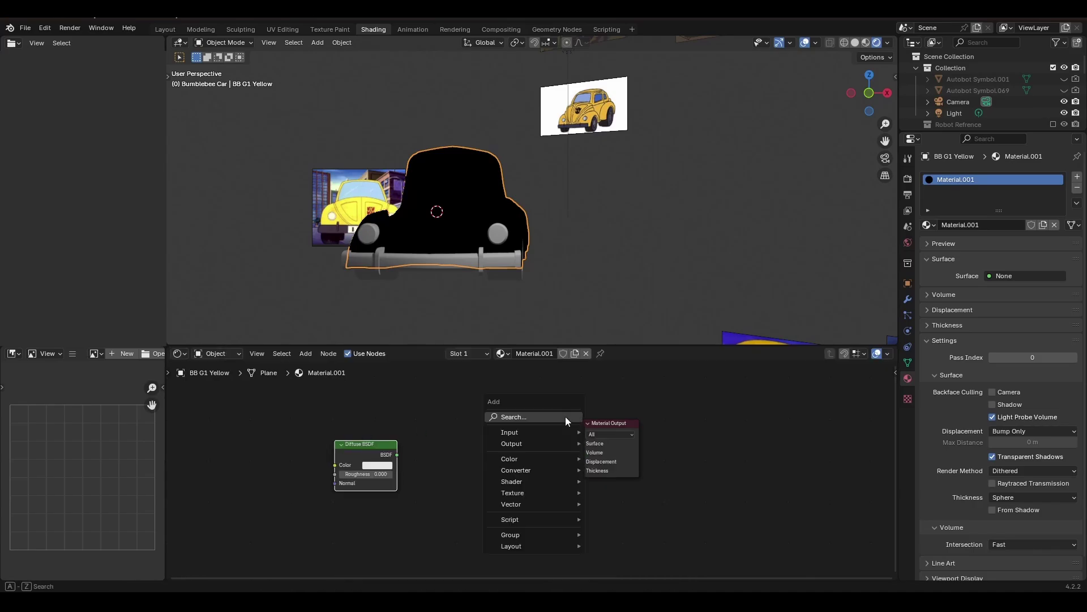
pyautogui.click(567, 416)
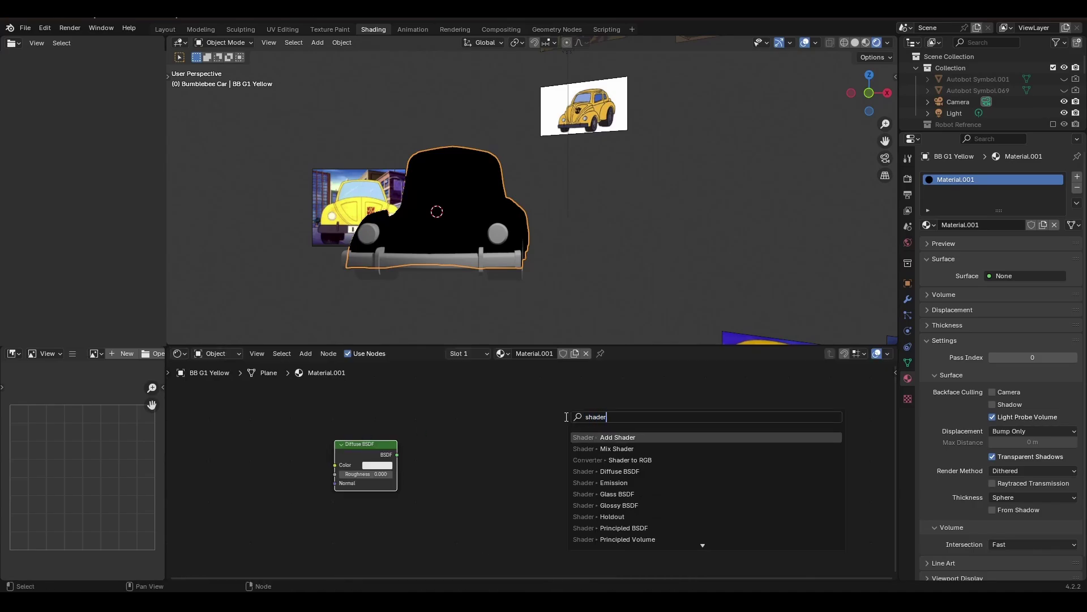
pyautogui.write('shader')
pyautogui.press('Return')
pyautogui.click(453, 401)
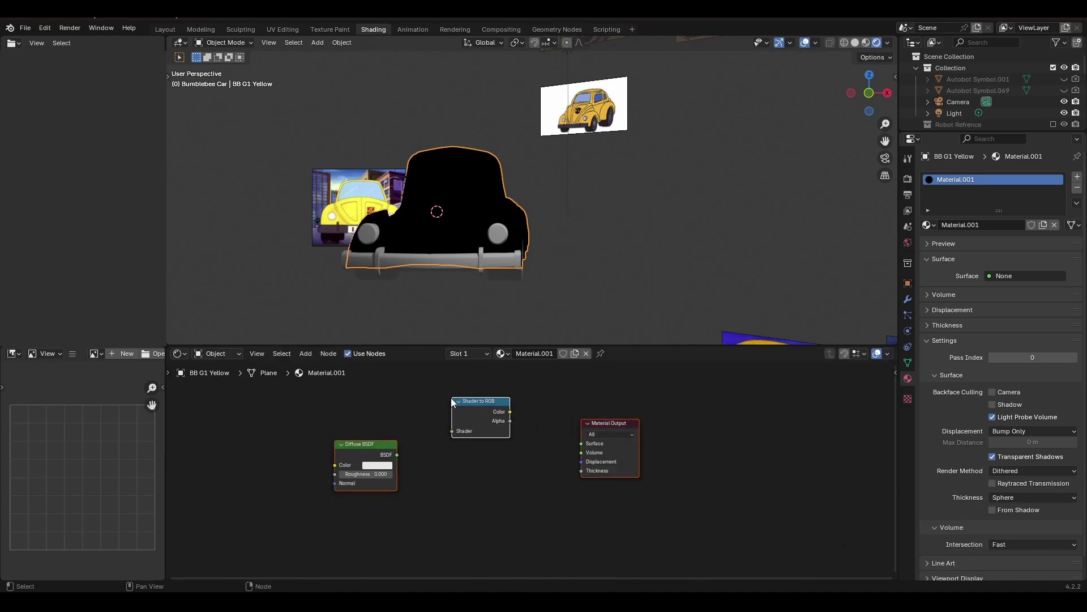
# - Add a Color Ramp node and link Diffuse BSDF through Shader to RGB and the ramp to the Material Output's Surface
pyautogui.click(372, 395)
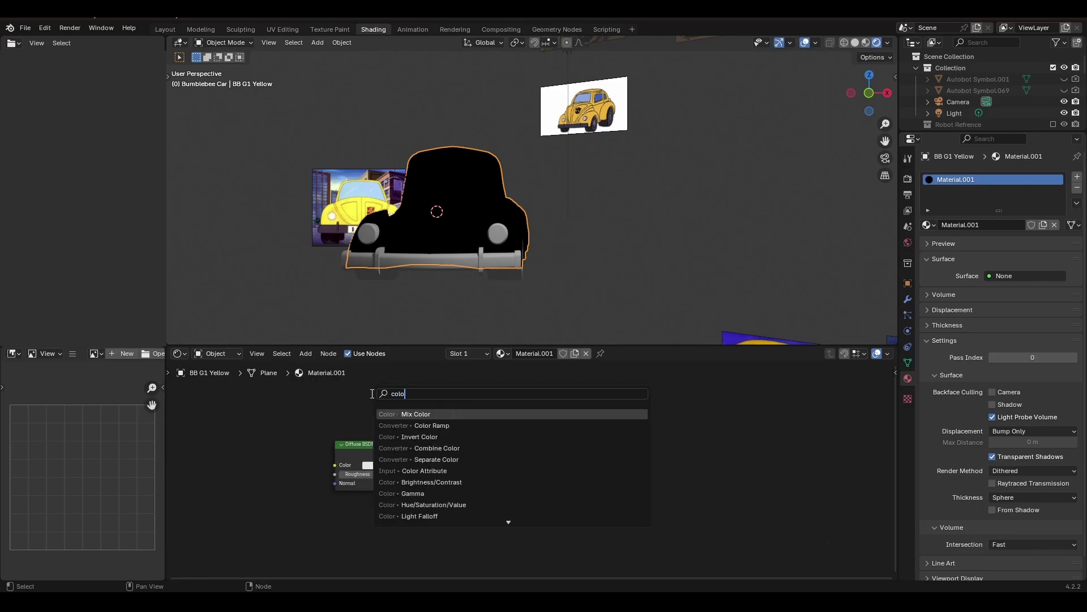
pyautogui.write('colo')
pyautogui.press('Down')
pyautogui.press('Return')
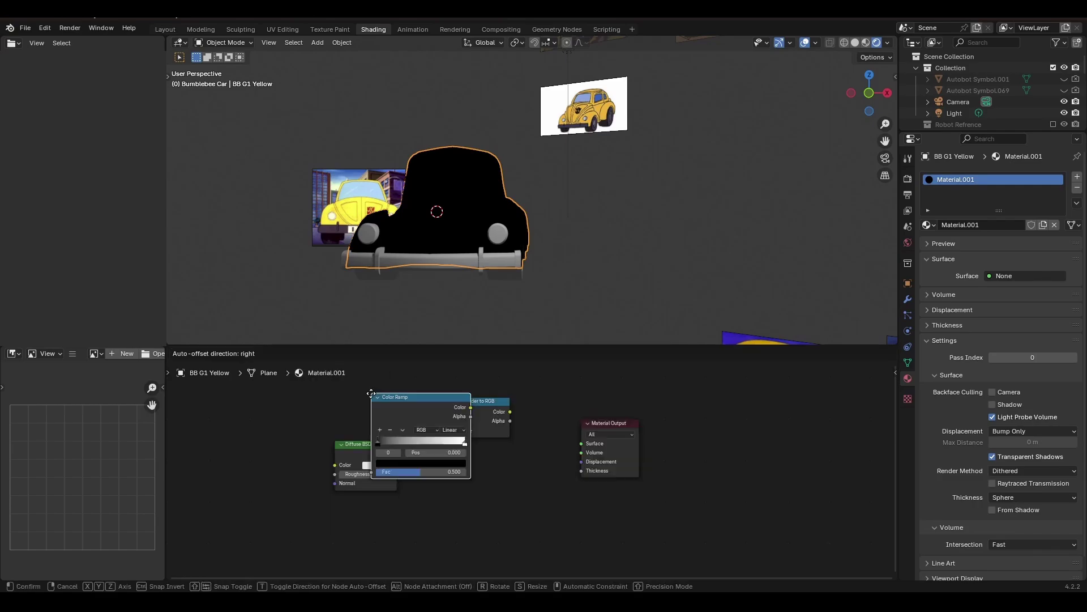
pyautogui.click(516, 372)
pyautogui.moveTo(635, 461); pyautogui.dragTo(747, 447)
pyautogui.moveTo(457, 476)
pyautogui.mouseDown()
pyautogui.moveTo(452, 442)
pyautogui.moveTo(514, 453)
pyautogui.mouseUp()
pyautogui.moveTo(611, 388); pyautogui.dragTo(693, 470)
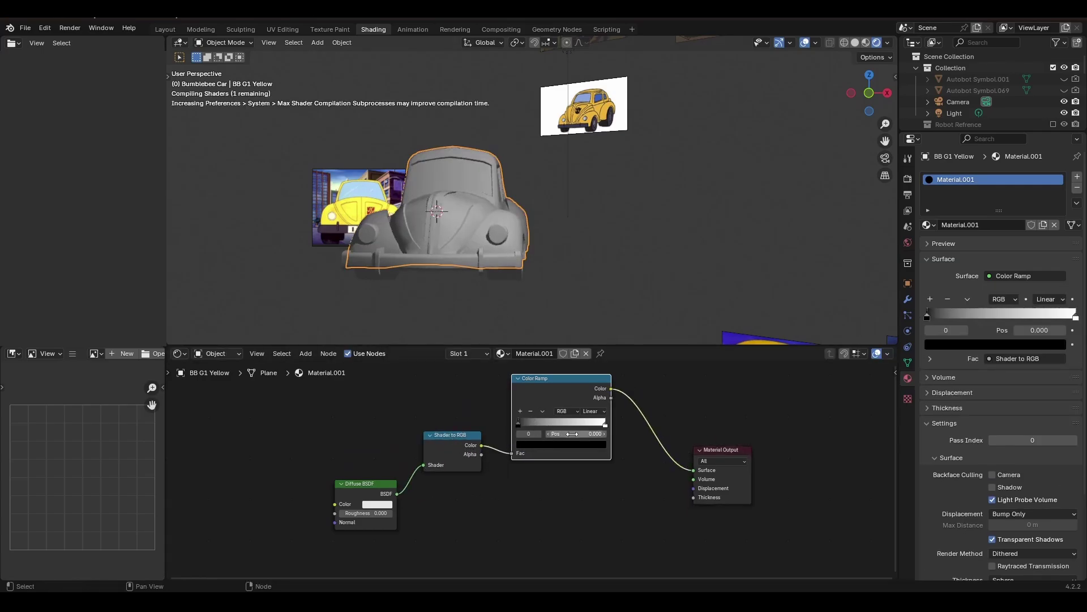
# - Set the Color Ramp interpolation to Constant and move its white stop to about 0.268
pyautogui.scroll(1, 574, 434)
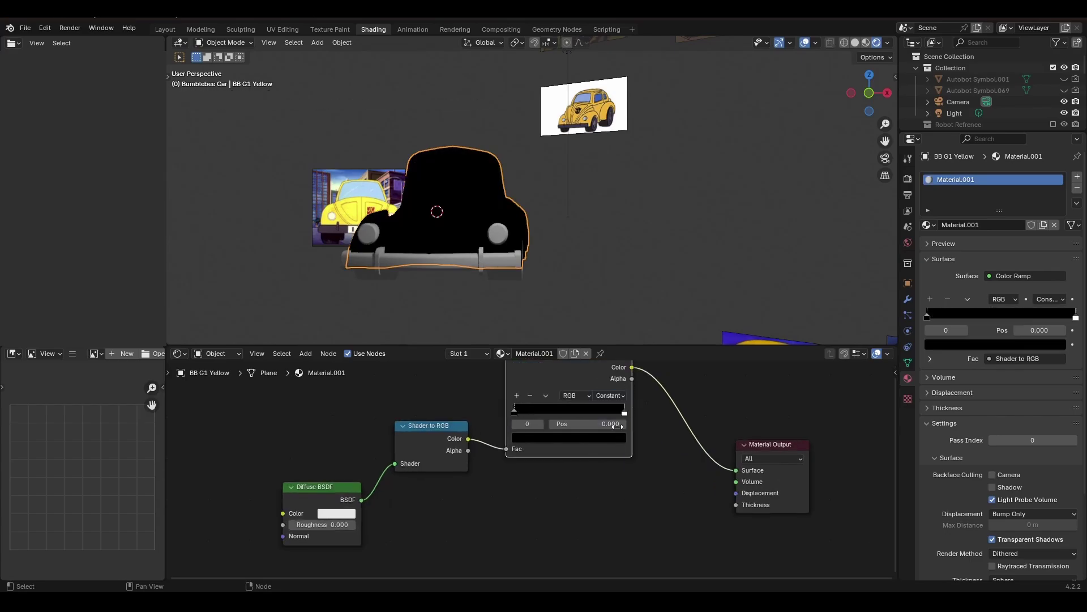
pyautogui.scroll(1, 617, 424)
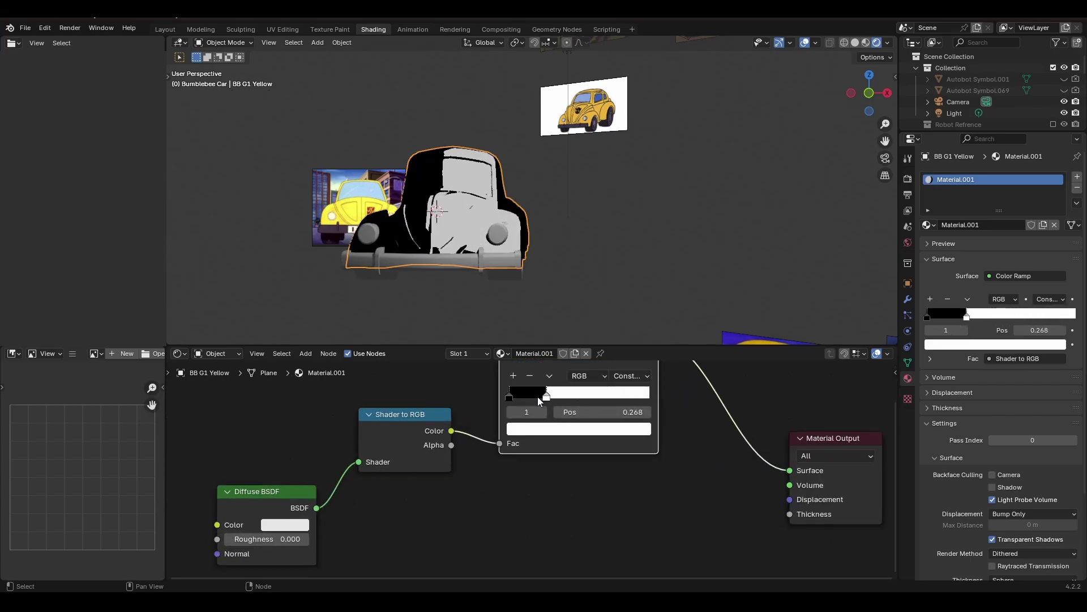
pyautogui.moveTo(535, 284); pyautogui.dragTo(632, 302, button='middle')
pyautogui.moveTo(576, 401); pyautogui.dragTo(572, 435, button='middle')
pyautogui.scroll(-2, 584, 283)
# - Colour the ramp's second stop dark gold and add a bright yellow third stop at about 0.461
pyautogui.moveTo(585, 269); pyautogui.dragTo(563, 186, button='middle')
pyautogui.scroll(1, 623, 266)
pyautogui.click(512, 415)
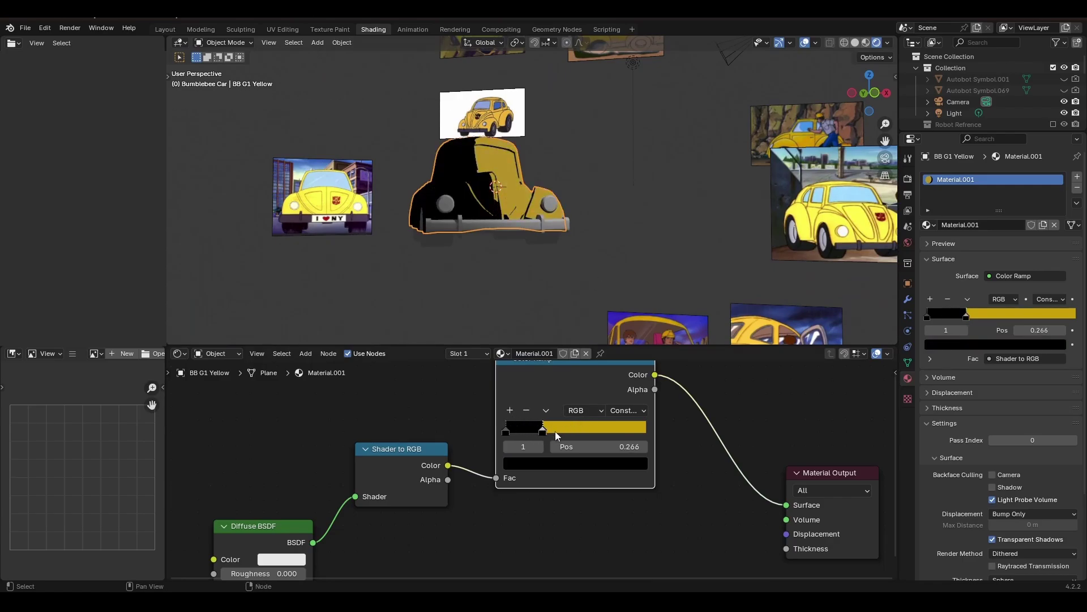
pyautogui.click(586, 464)
pyautogui.click(635, 376)
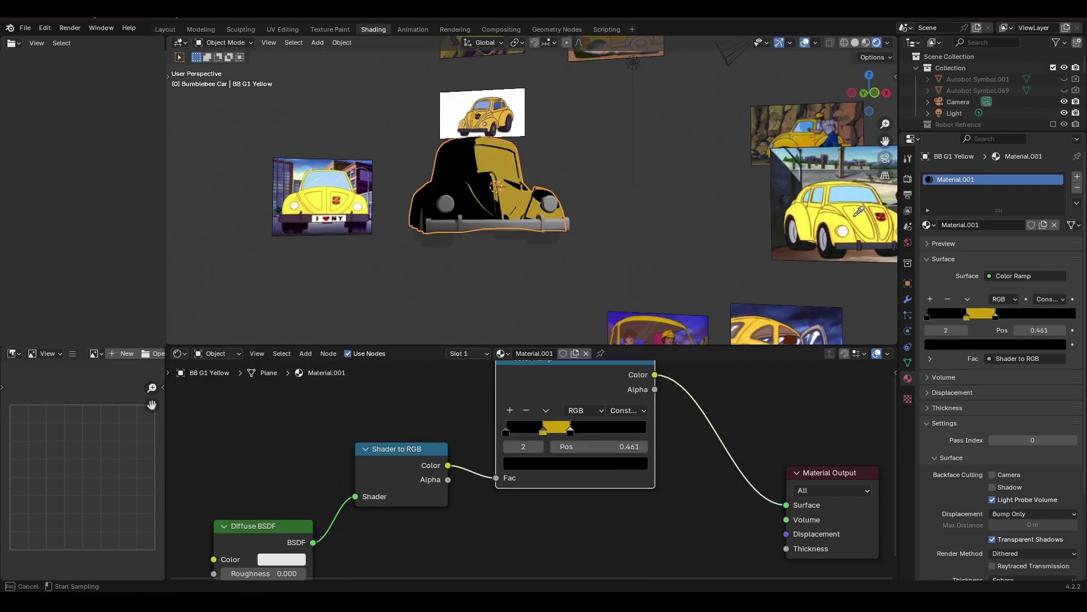
pyautogui.moveTo(662, 225); pyautogui.dragTo(604, 243, button='middle')
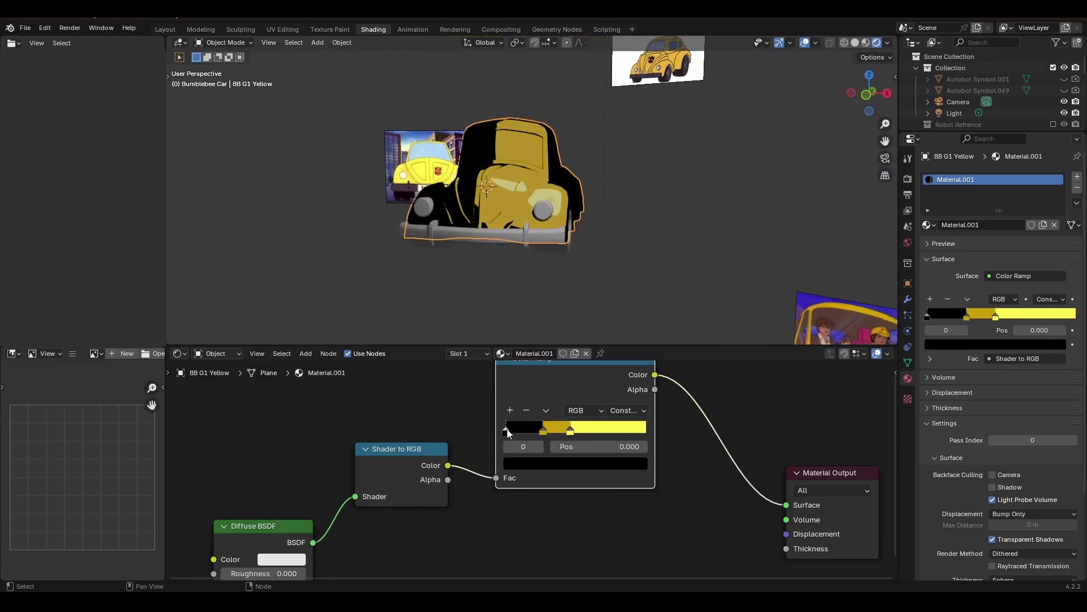
# - Sample an orange-brown from the rear-view reference image for the ramp's first stop and fine-tune the body shades
pyautogui.moveTo(498, 266); pyautogui.dragTo(565, 262, button='middle')
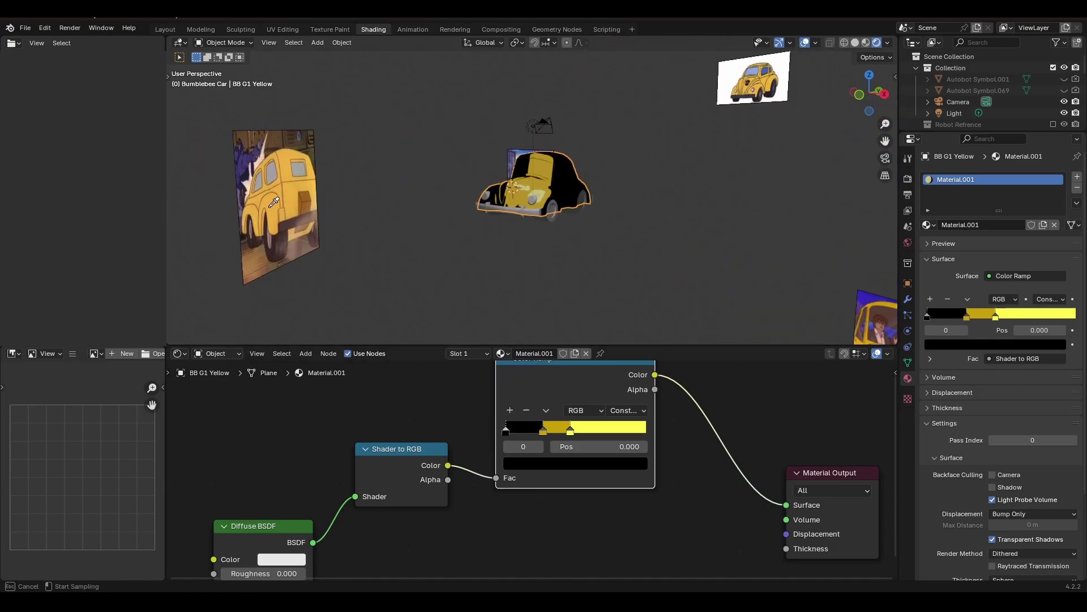
pyautogui.click(271, 206)
pyautogui.moveTo(469, 241); pyautogui.dragTo(610, 258, button='middle')
pyautogui.scroll(1, 611, 258)
pyautogui.click(569, 463)
pyautogui.moveTo(636, 271); pyautogui.dragTo(637, 285)
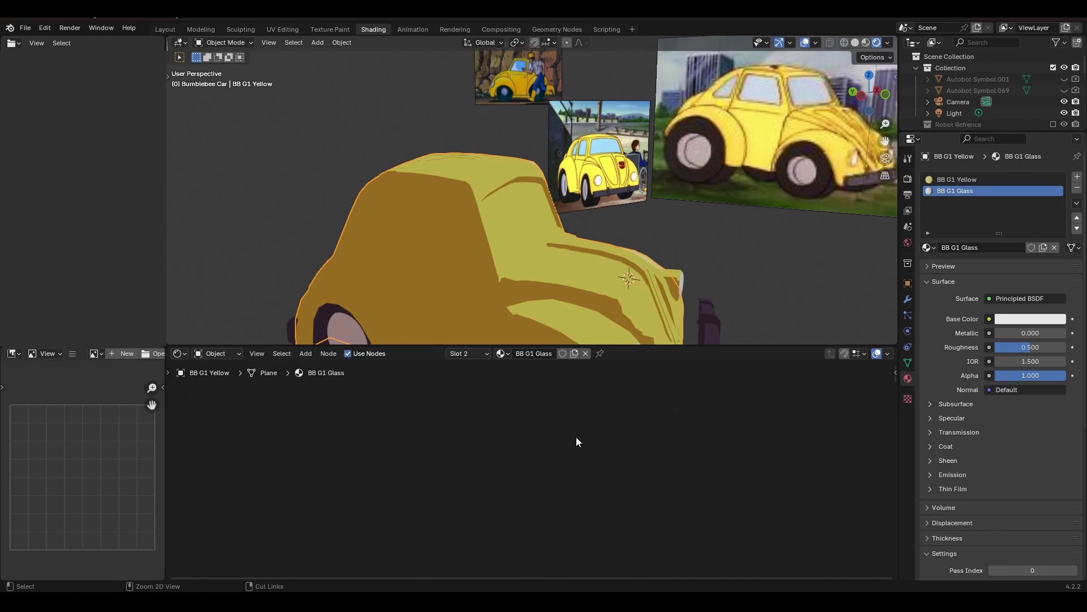
# - Paste the toon shader nodes into the BB G1 Glass material in place of its default shader
pyautogui.hotkey('ctrl', 'v')
pyautogui.scroll(-5, 595, 436)
pyautogui.moveTo(762, 421); pyautogui.dragTo(682, 467, button='middle')
pyautogui.click(707, 487)
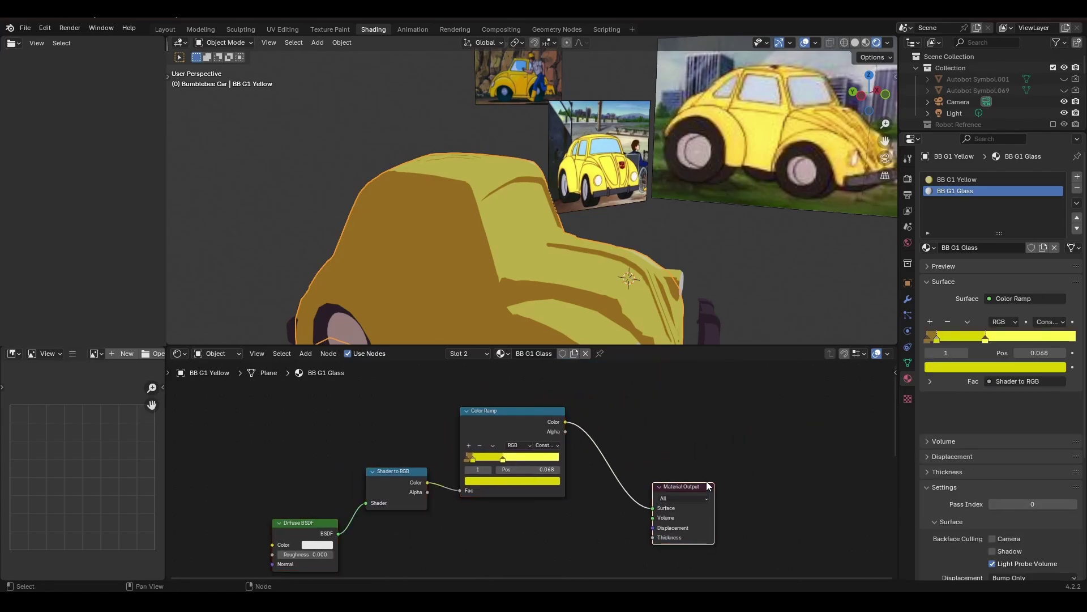
# - Assign the BB G1 Glass material to the windshield faces of the car body and leave mesh editing
pyautogui.keyDown('shift'); pyautogui.moveTo(676, 255); pyautogui.dragTo(636, 273, button='middle'); pyautogui.keyUp('shift')
pyautogui.press('Tab')
pyautogui.click(465, 230)
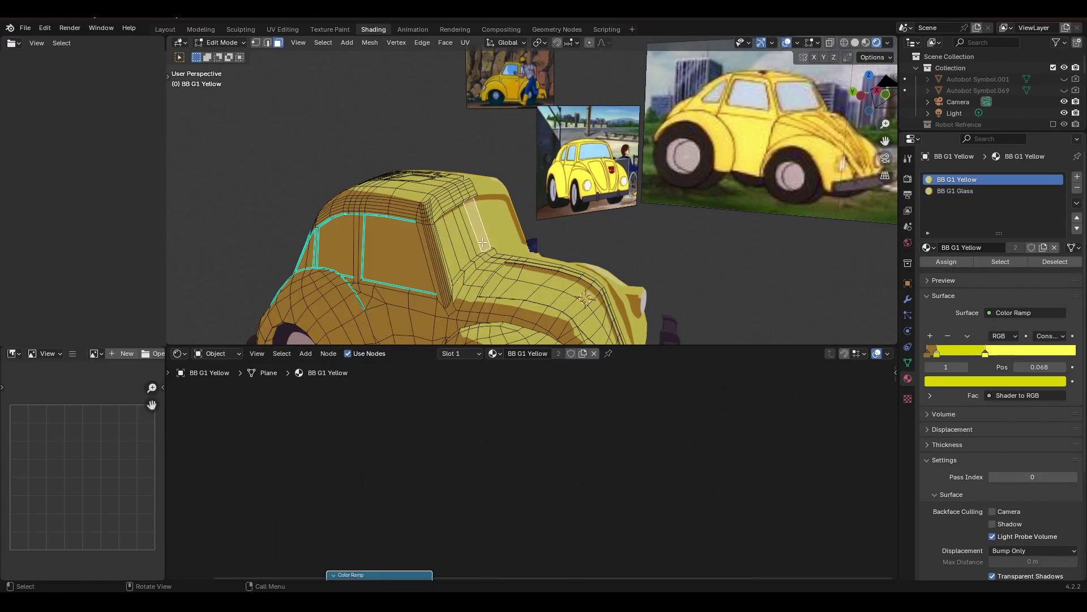
pyautogui.scroll(3, 466, 230)
pyautogui.moveTo(488, 258); pyautogui.dragTo(392, 267, button='middle')
pyautogui.keyDown('ctrl'); pyautogui.click(393, 239); pyautogui.keyUp('ctrl')
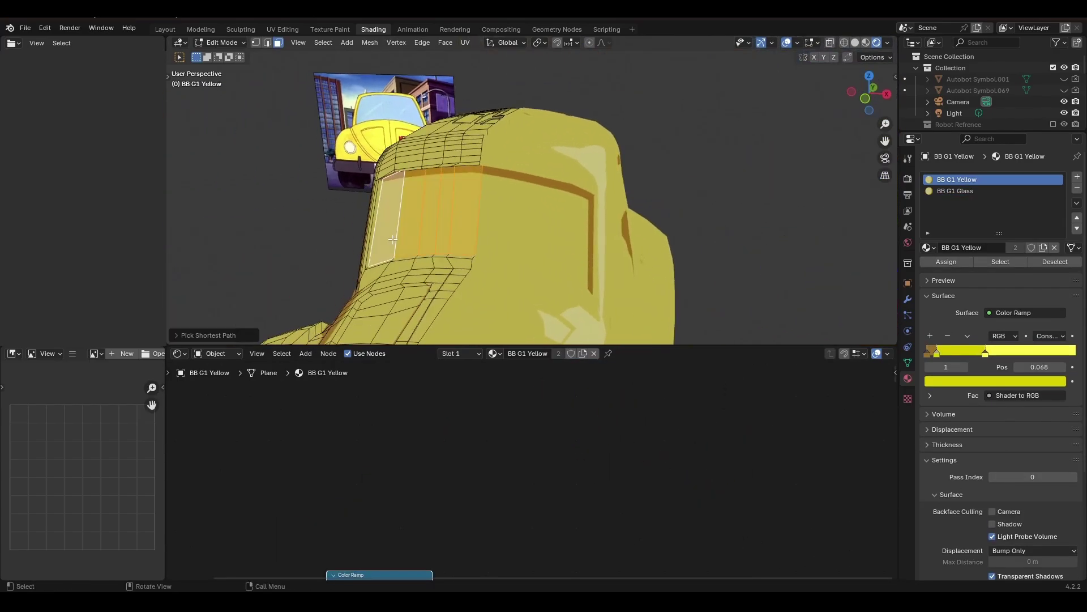
pyautogui.click(984, 192)
pyautogui.press('Tab')
# - Recolour the glass material's Color Ramp stops with blues sampled from the reference car's windows
pyautogui.moveTo(767, 250); pyautogui.dragTo(709, 280, button='middle')
pyautogui.scroll(1, 612, 440)
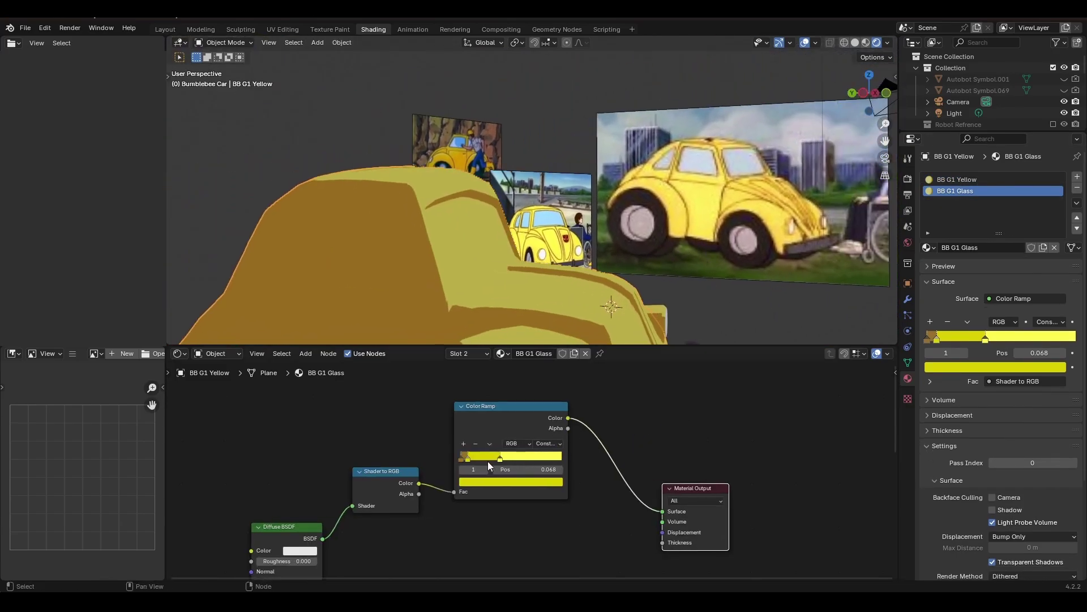
pyautogui.click(500, 483)
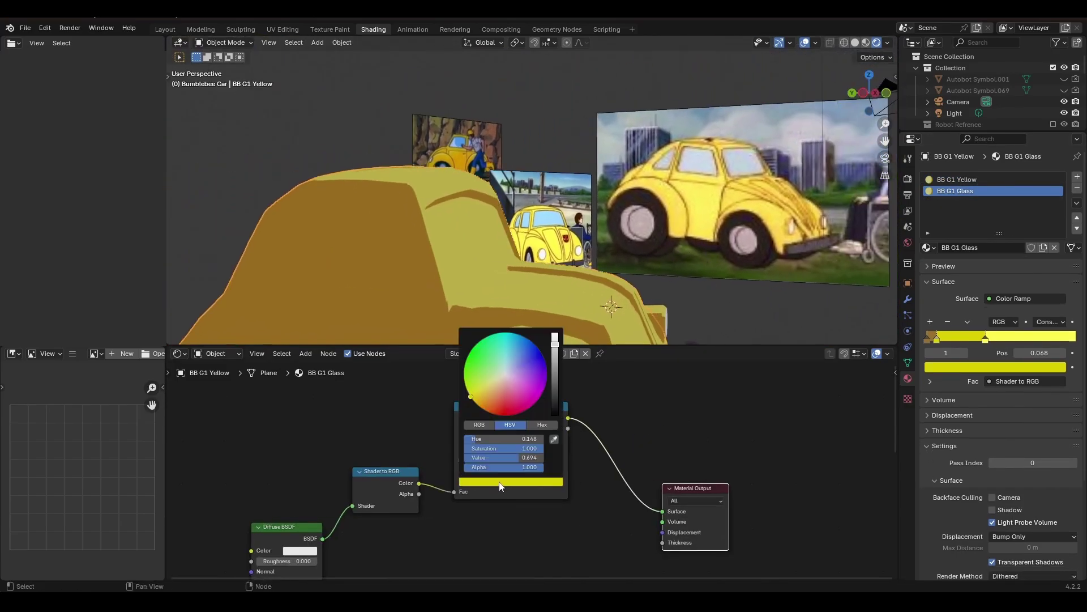
pyautogui.click(555, 440)
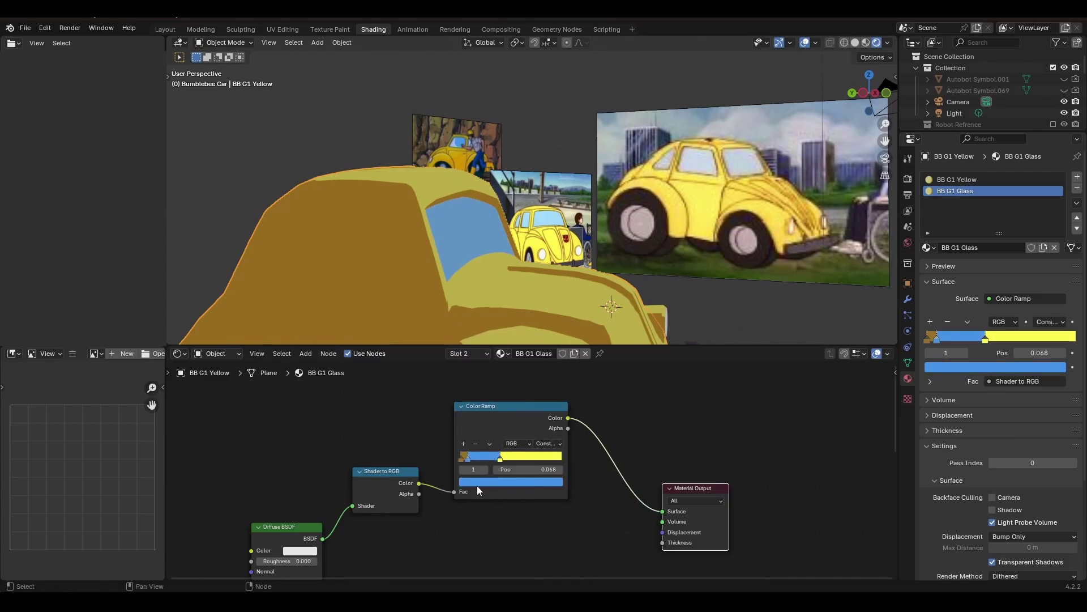
pyautogui.click(532, 482)
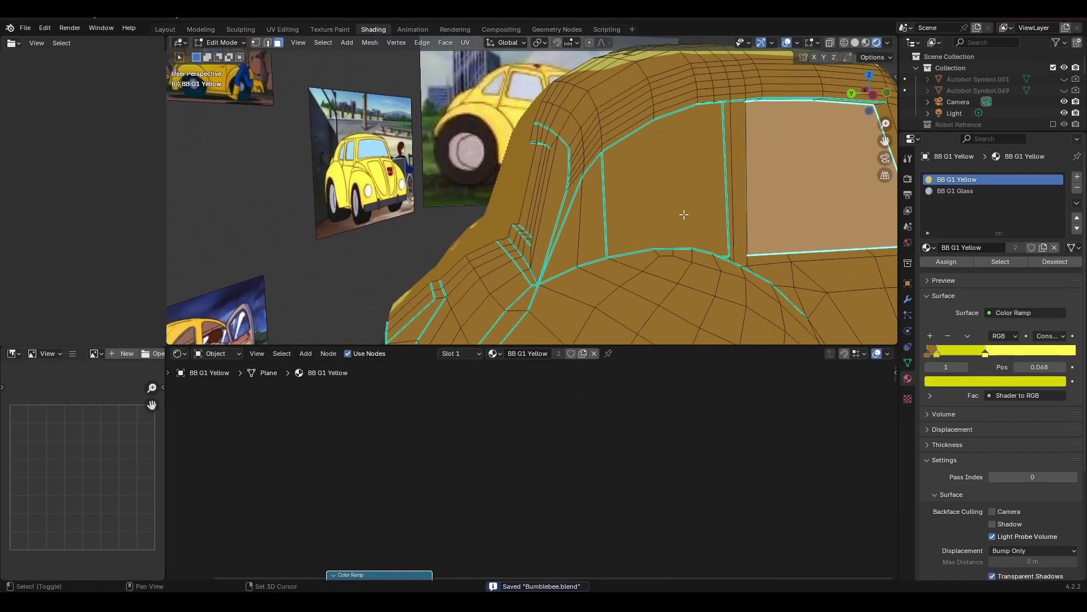
# - Assign the BB G1 Glass material to the side window faces and reopen the body mesh for editing
pyautogui.moveTo(682, 214); pyautogui.dragTo(822, 216, button='middle')
pyautogui.click(957, 192)
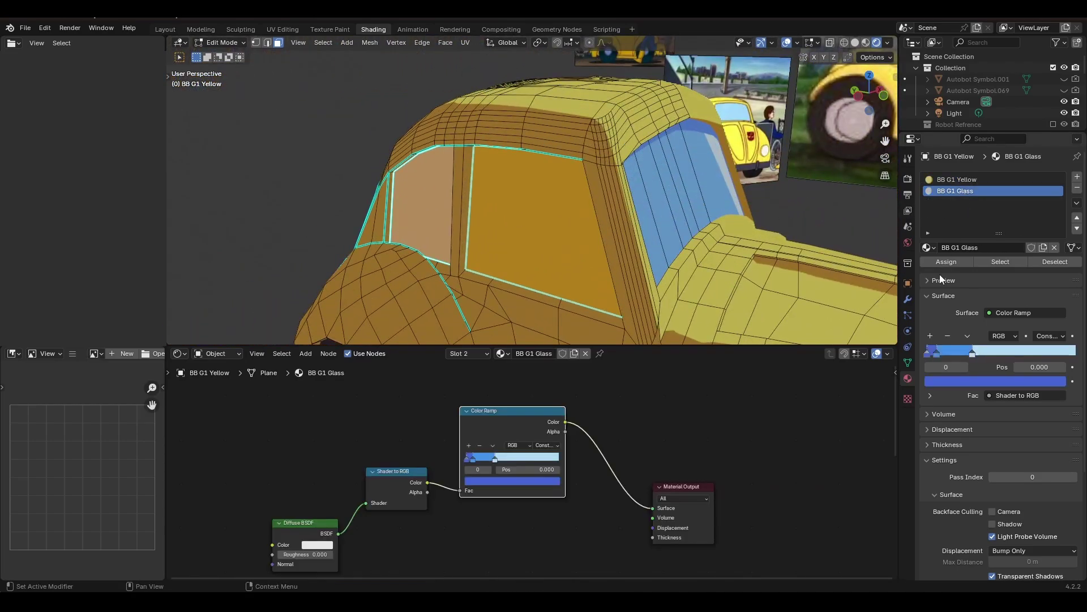
pyautogui.press('Tab')
pyautogui.scroll(-4, 654, 246)
pyautogui.moveTo(654, 246); pyautogui.dragTo(793, 221, button='middle')
pyautogui.scroll(-2, 527, 220)
pyautogui.press('Tab')
pyautogui.moveTo(543, 213); pyautogui.dragTo(597, 209, button='middle')
pyautogui.scroll(4, 597, 209)
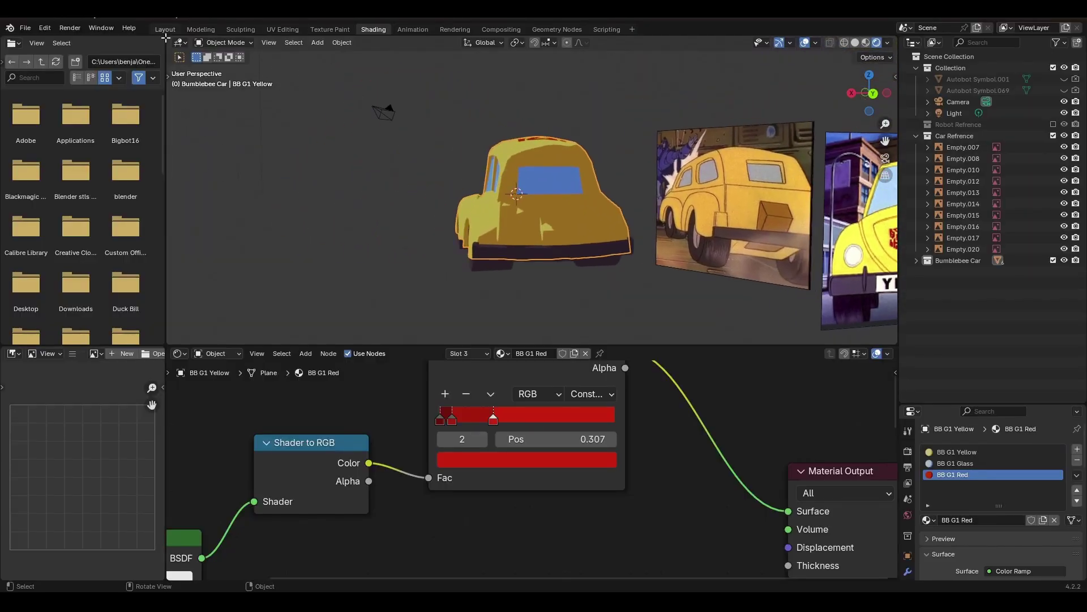
# - Switch to the Layout workspace and add a Grease Pencil Collection Line Art object for the Bumblebee Car collection
pyautogui.click(166, 30)
pyautogui.scroll(-4, 466, 265)
pyautogui.press('z')
pyautogui.click(496, 135)
pyautogui.moveTo(496, 135)
pyautogui.mouseDown(button='middle')
pyautogui.moveTo(618, 242)
pyautogui.moveTo(742, 208)
pyautogui.moveTo(566, 254)
pyautogui.moveTo(415, 320)
pyautogui.mouseUp(button='middle')
pyautogui.hotkey('shift', 'a')
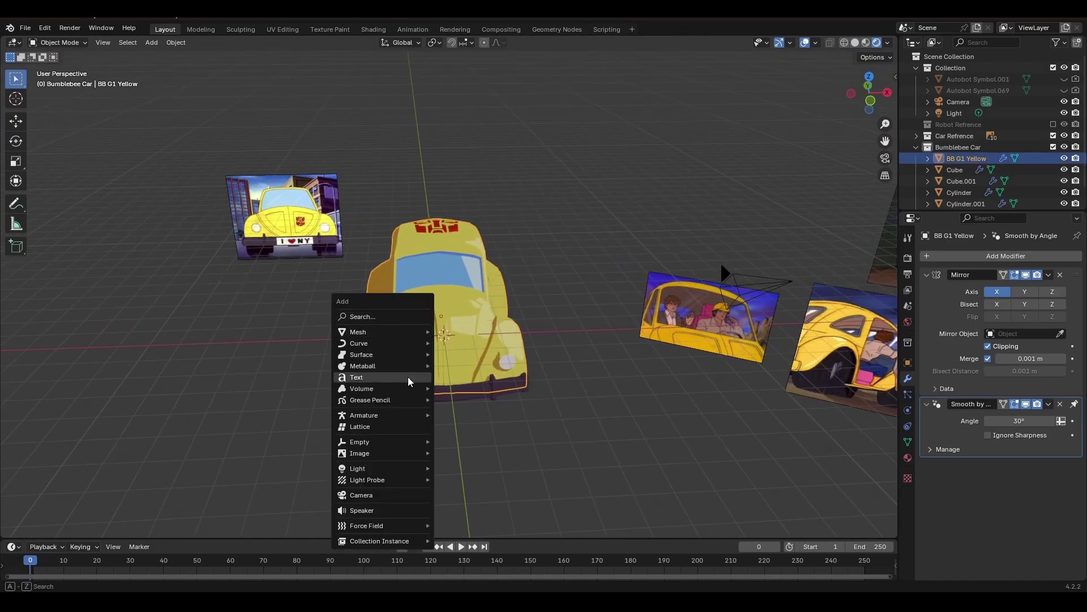
pyautogui.click(488, 455)
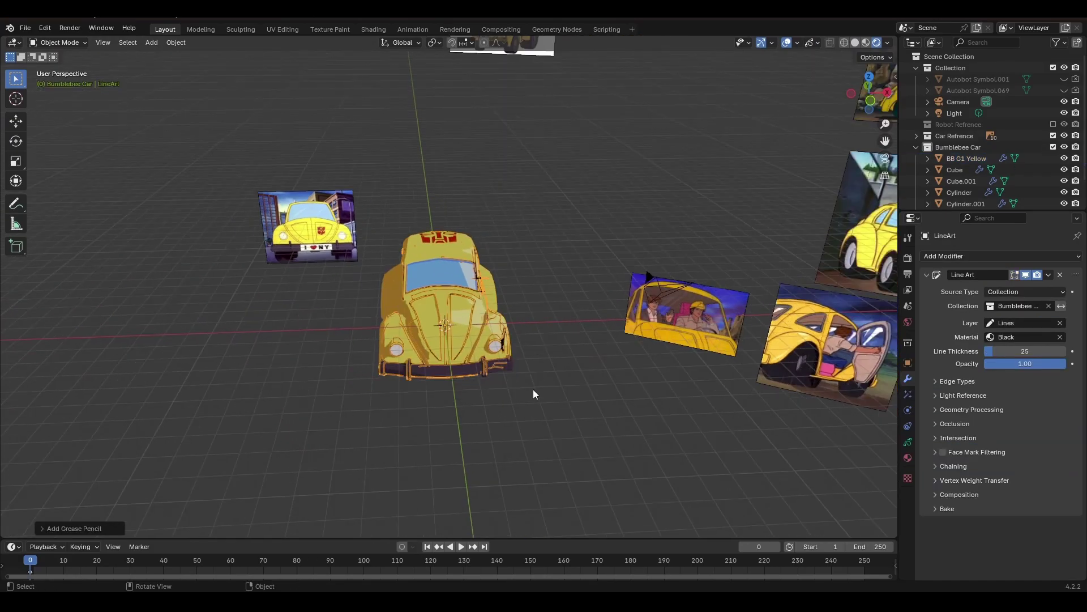
# - Select the camera and move it while looking through it to frame the car from the front
pyautogui.moveTo(533, 391); pyautogui.dragTo(706, 261, button='middle')
pyautogui.click(756, 272)
pyautogui.moveTo(533, 256); pyautogui.dragTo(508, 259, button='middle')
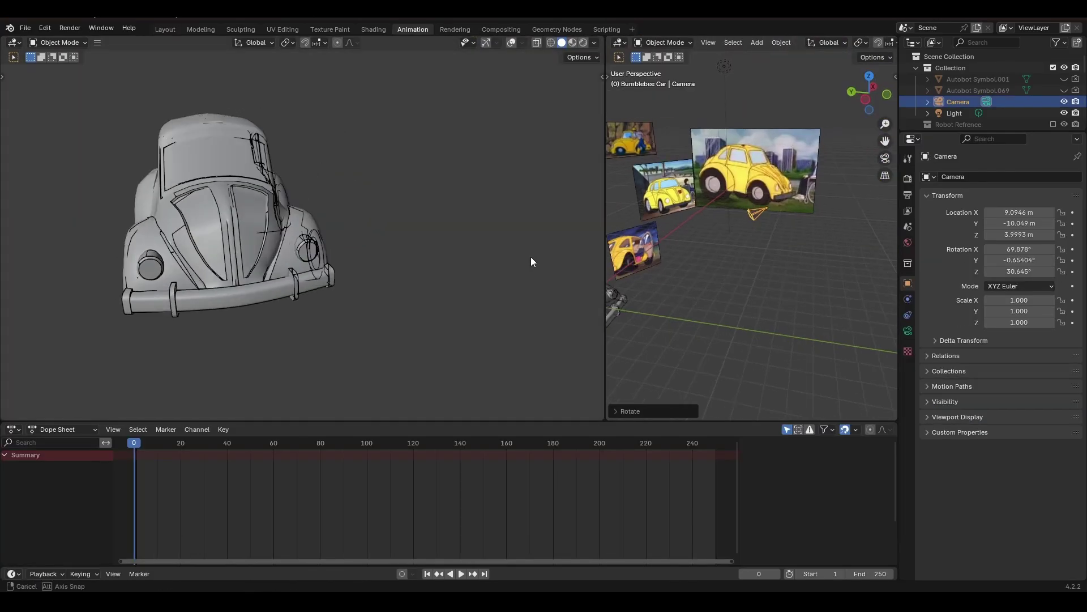
pyautogui.press('KP_0')
pyautogui.scroll(-2, 813, 190)
pyautogui.moveTo(739, 254); pyautogui.dragTo(709, 253, button='middle')
pyautogui.press('g')
pyautogui.click(821, 232)
pyautogui.press('g')
pyautogui.click(741, 245)
# - Change the camera view's shading mode and move the camera again to refine the framing
pyautogui.press('z')
pyautogui.click(245, 209)
pyautogui.scroll(4, 436, 189)
pyautogui.moveTo(875, 242); pyautogui.dragTo(834, 250, button='middle')
pyautogui.press('g')
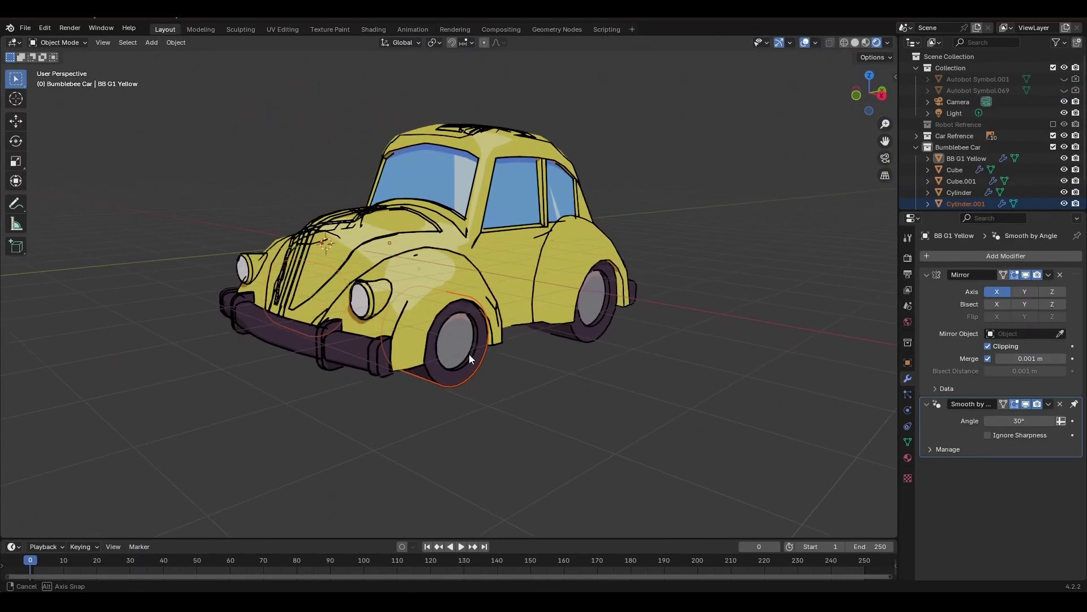
# - Smooth the front fender vertices of the car body with the Smooth tool, checking the shape in object mode
pyautogui.moveTo(469, 355); pyautogui.dragTo(607, 363, button='middle')
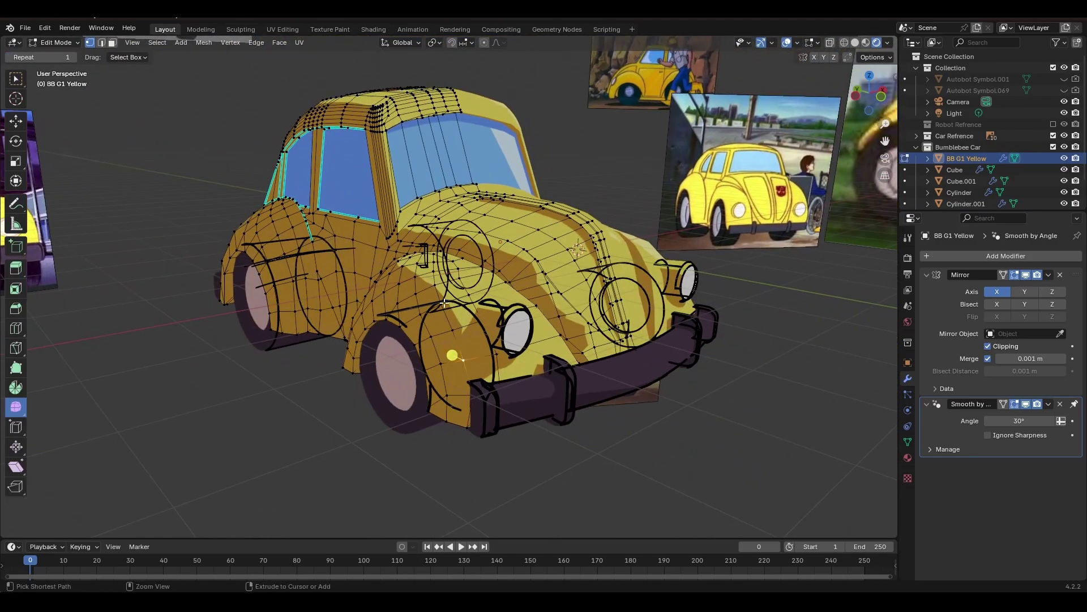
pyautogui.click(556, 333)
pyautogui.press('Tab')
pyautogui.moveTo(599, 336); pyautogui.dragTo(407, 367, button='middle')
pyautogui.press('Tab')
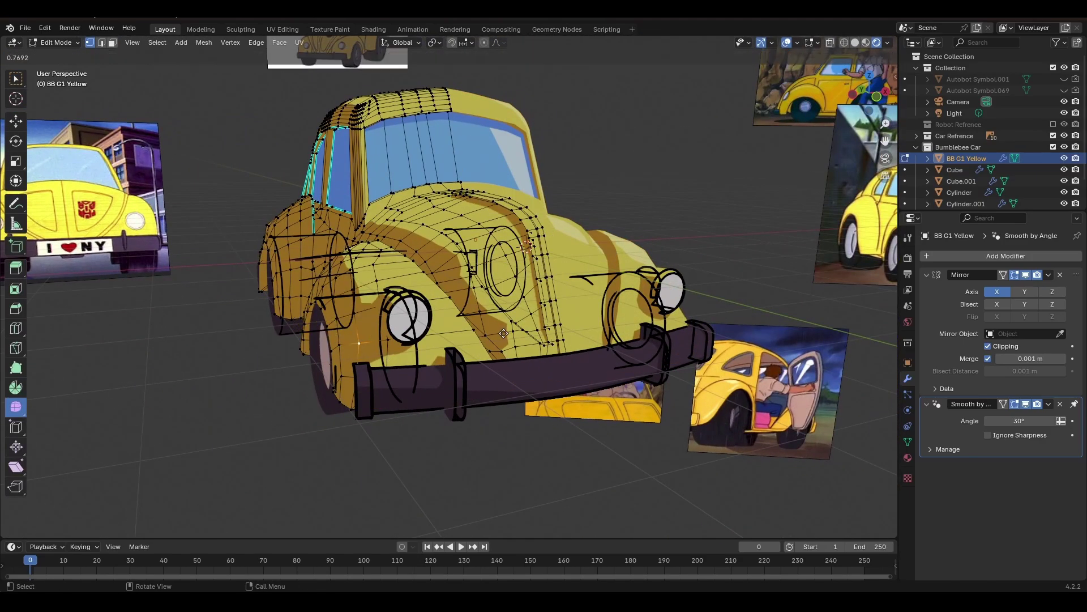
pyautogui.press('Tab')
pyautogui.press('Tab')
pyautogui.press('Tab')
pyautogui.press('Tab')
pyautogui.moveTo(437, 334); pyautogui.dragTo(429, 335, button='middle')
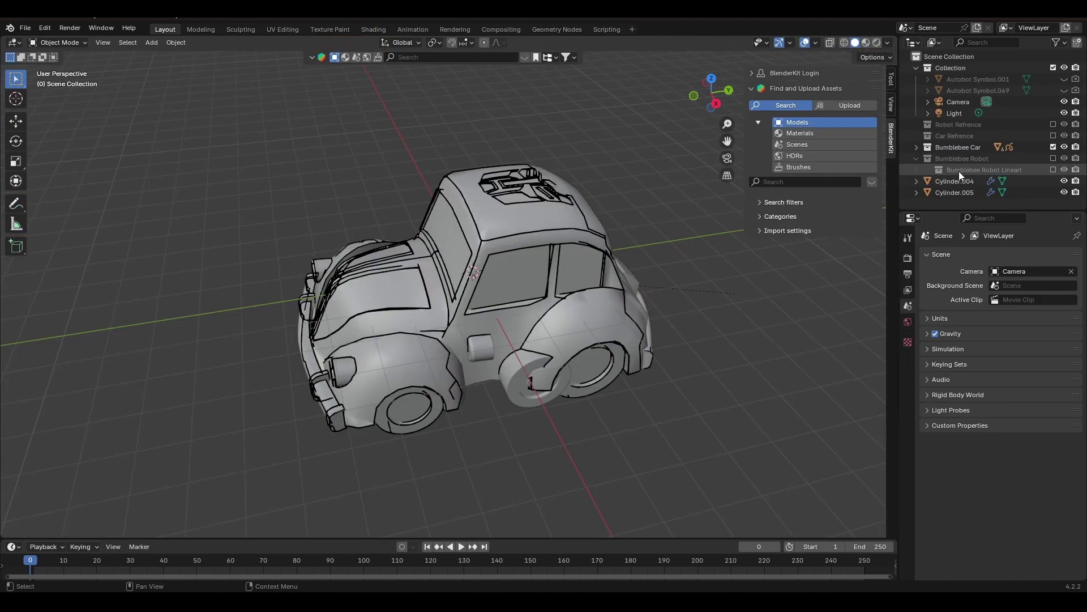
# - Delete the stray Cylinder.004 and Cylinder.005 objects from the scene
pyautogui.click(964, 182)
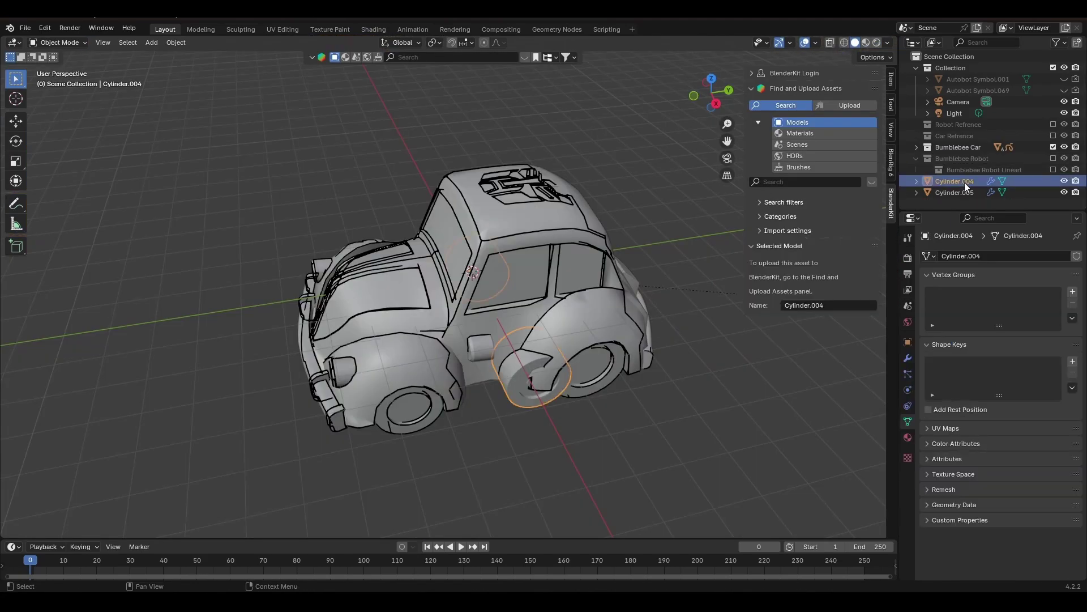
pyautogui.keyDown('shift'); pyautogui.click(954, 194); pyautogui.keyUp('shift')
pyautogui.press('x')
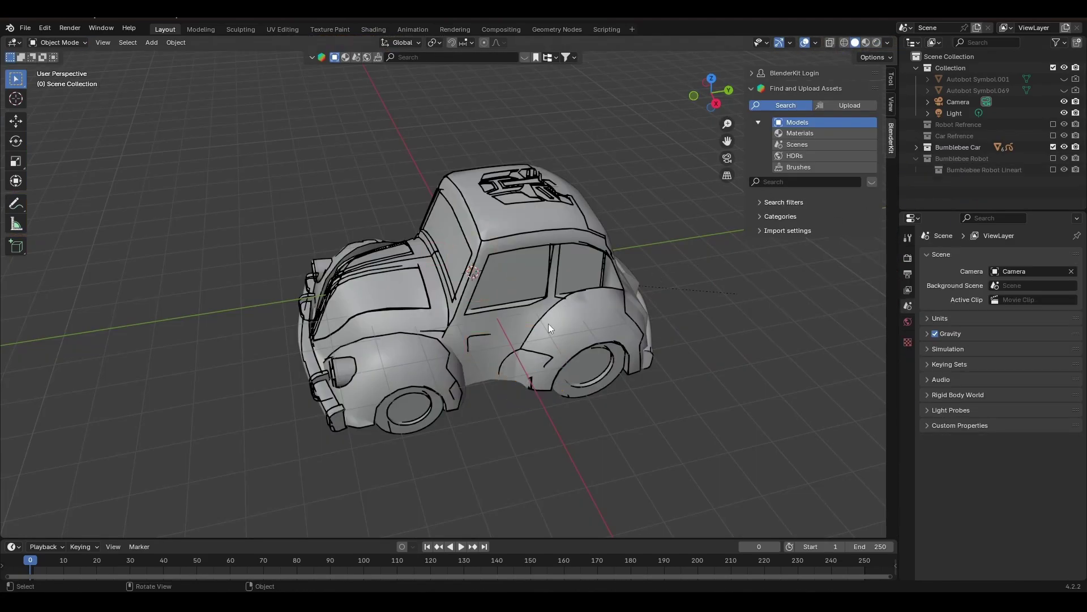
# - Try moving the car body across the scene and undo the move
pyautogui.click(549, 324)
pyautogui.press('g')
pyautogui.click(602, 288)
pyautogui.hotkey('ctrl', 'z')
# - Create a new collection and nest it inside the Bumblebee Car collection
pyautogui.moveTo(603, 287); pyautogui.dragTo(759, 271, button='middle')
pyautogui.click(916, 148)
pyautogui.click(963, 169)
pyautogui.rightClick(963, 169)
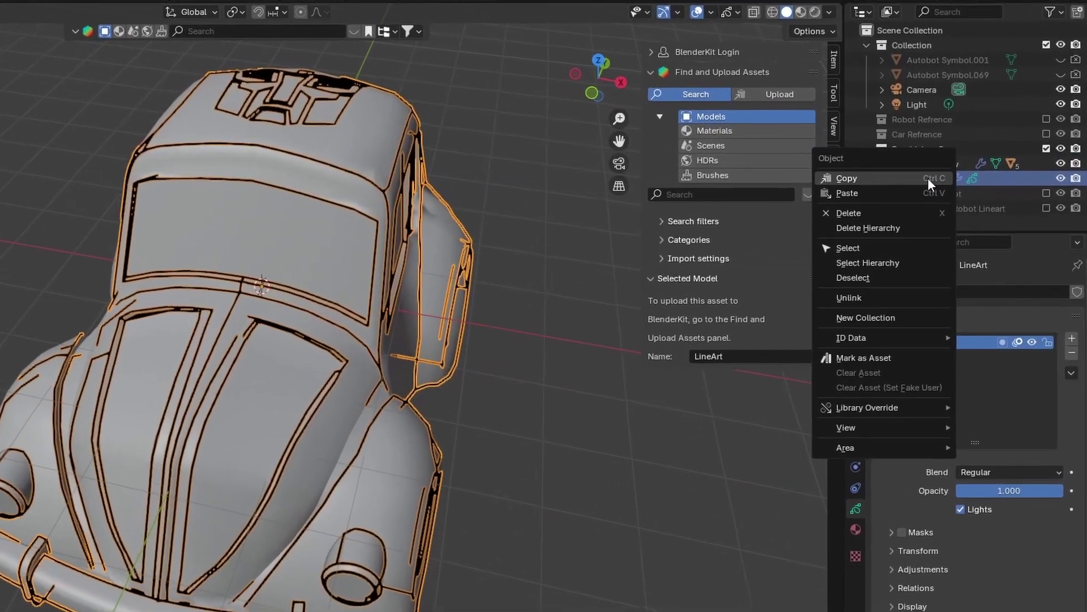
pyautogui.click(928, 178)
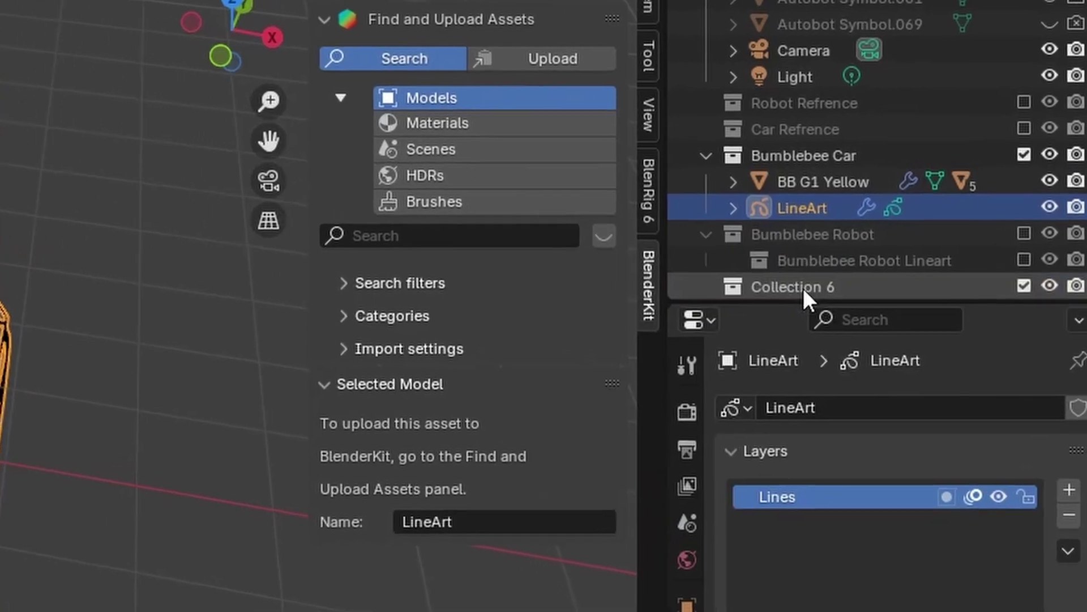
pyautogui.moveTo(803, 288); pyautogui.dragTo(804, 154)
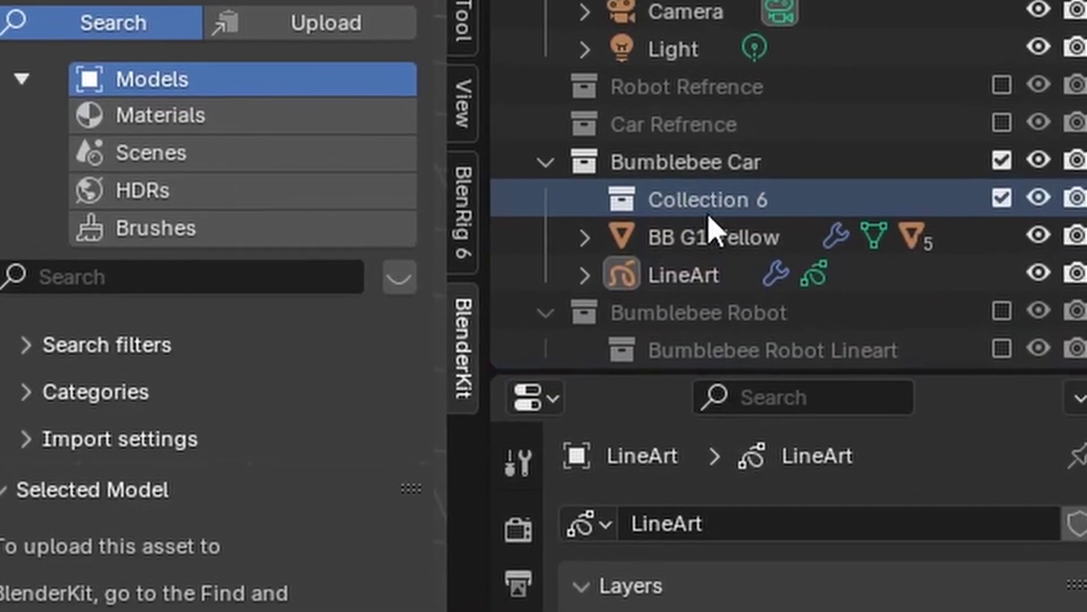
# - Move the LineArt object into Collection 6 and open that collection's name for editing
pyautogui.moveTo(680, 274); pyautogui.dragTo(651, 213)
pyautogui.click(742, 207)
pyautogui.doubleClick(743, 199)
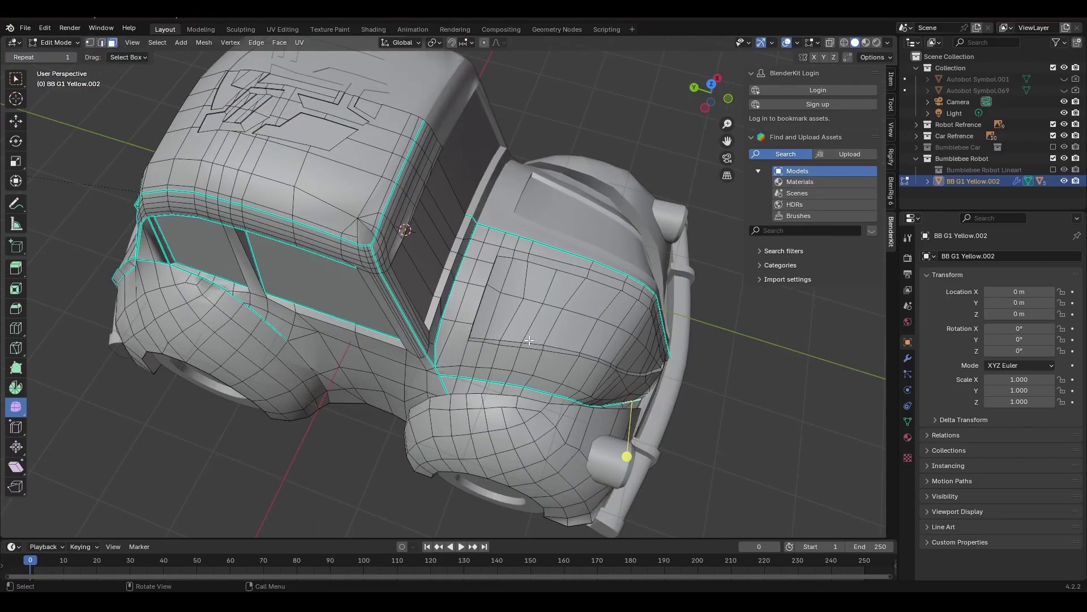
# - Select a path of faces on the BB G1 Yellow.002 body mesh and delete them
pyautogui.scroll(5, 357, 165)
pyautogui.scroll(-1, 528, 181)
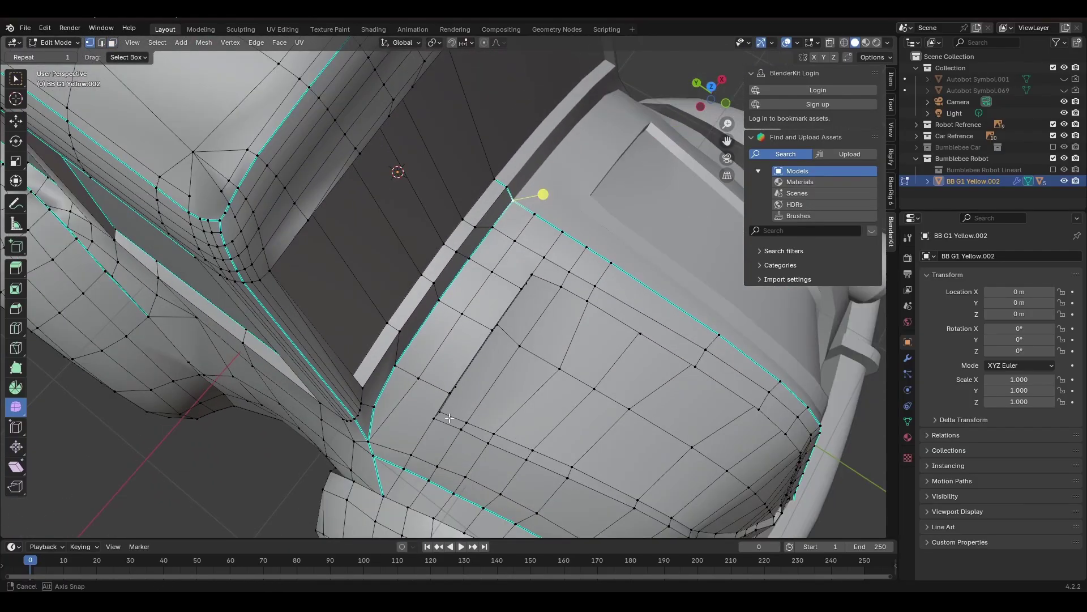
pyautogui.moveTo(515, 408); pyautogui.dragTo(509, 335, button='middle')
pyautogui.scroll(-5, 509, 335)
pyautogui.moveTo(504, 407); pyautogui.dragTo(619, 283, button='middle')
pyautogui.press('3')
pyautogui.keyDown('ctrl'); pyautogui.click(165, 347); pyautogui.keyUp('ctrl')
pyautogui.moveTo(170, 347); pyautogui.dragTo(247, 374, button='middle')
pyautogui.press('x')
pyautogui.click(239, 399)
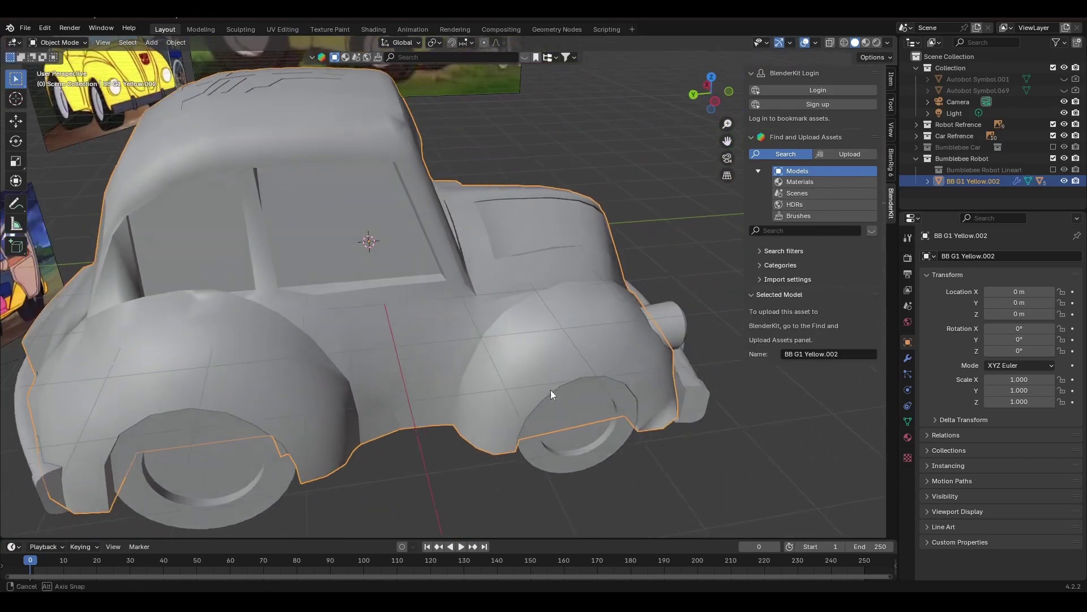
# - Select the cabin faces of BB G1 Yellow.002 in the side view, including the roof, windows and the strip along the lower window edge
pyautogui.press('Tab')
pyautogui.press('1')
pyautogui.scroll(4, 479, 422)
pyautogui.moveTo(478, 422); pyautogui.dragTo(470, 369, button='middle')
pyautogui.scroll(2, 463, 375)
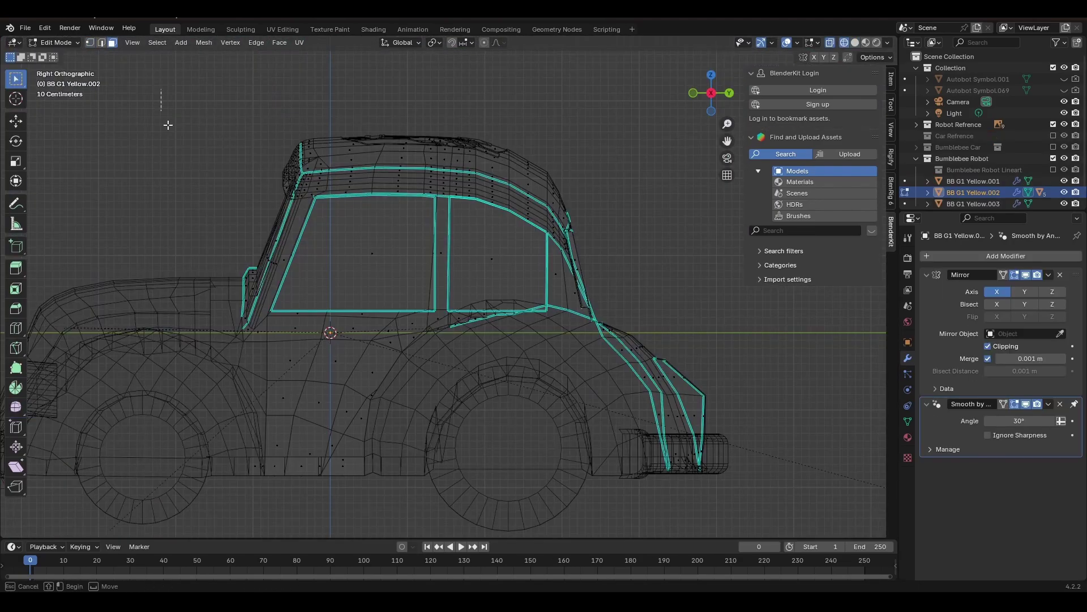
pyautogui.moveTo(162, 89); pyautogui.dragTo(624, 321)
pyautogui.scroll(2, 160, 278)
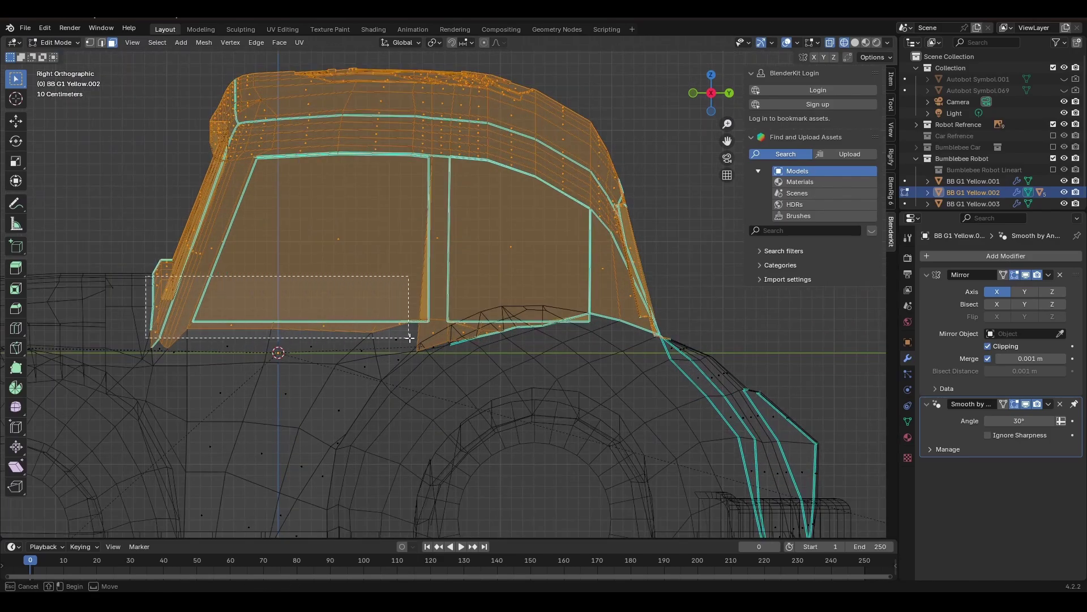
pyautogui.keyDown('shift'); pyautogui.moveTo(411, 339); pyautogui.dragTo(416, 346); pyautogui.keyUp('shift')
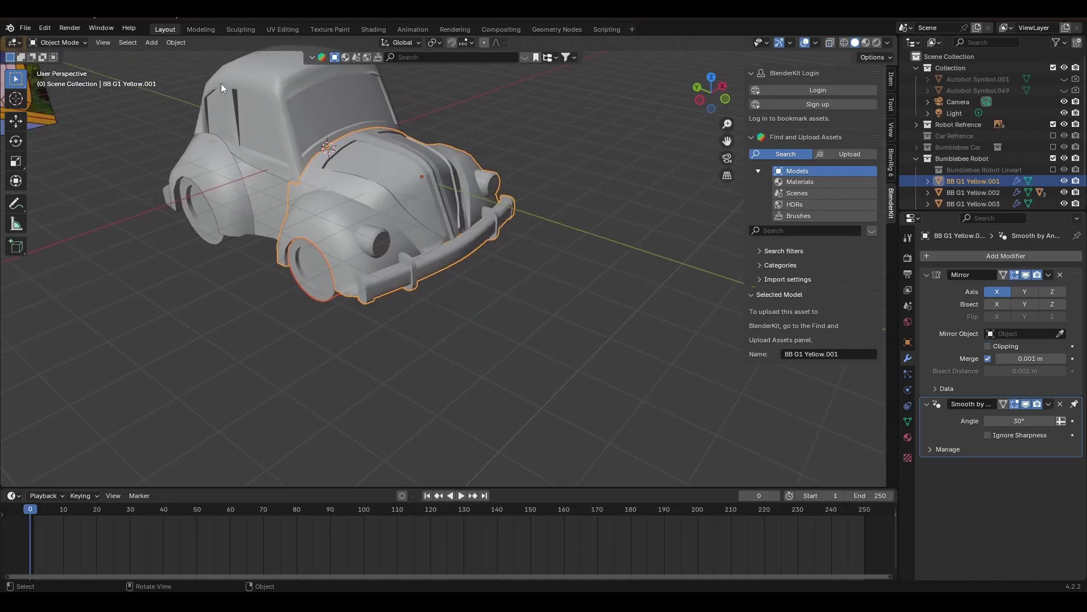
# - Apply Join to the front body section BB G1 Yellow.001 and save the file
pyautogui.click(176, 43)
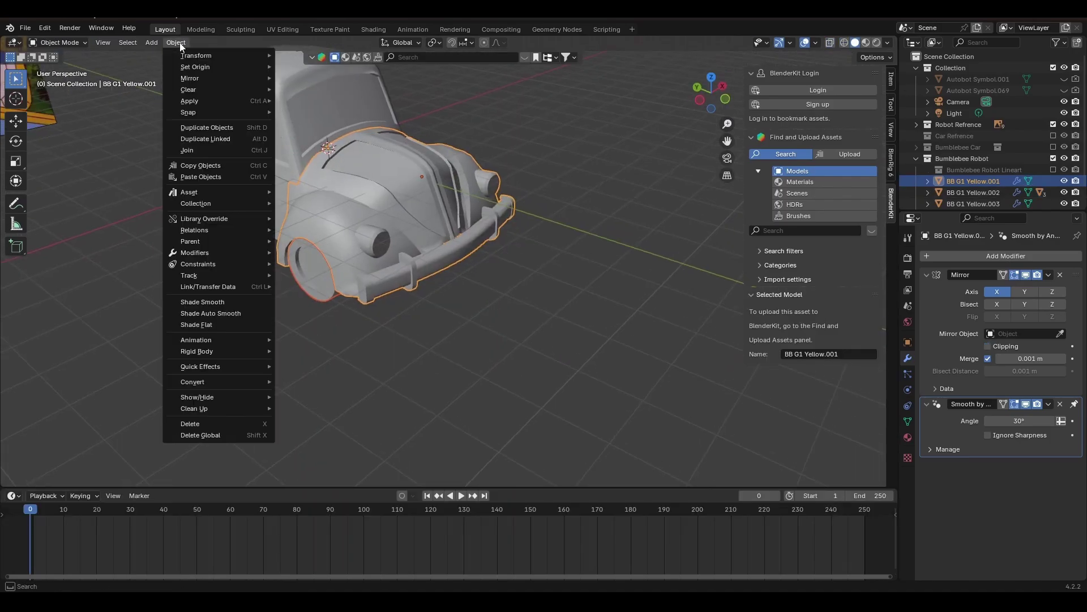
pyautogui.click(187, 150)
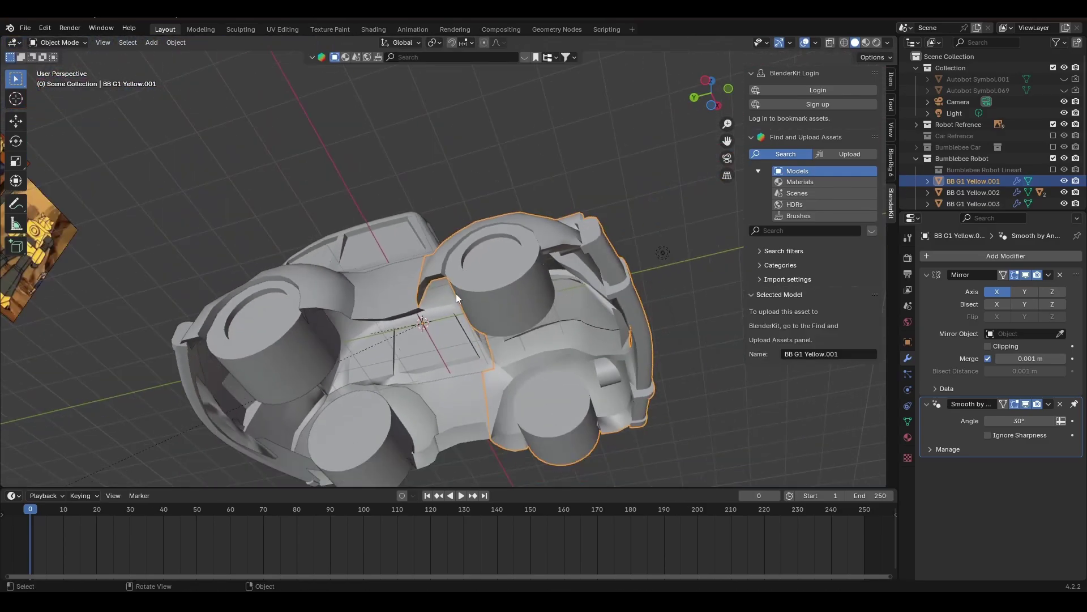
pyautogui.moveTo(456, 293); pyautogui.dragTo(581, 307, button='middle')
pyautogui.hotkey('ctrl', 's')
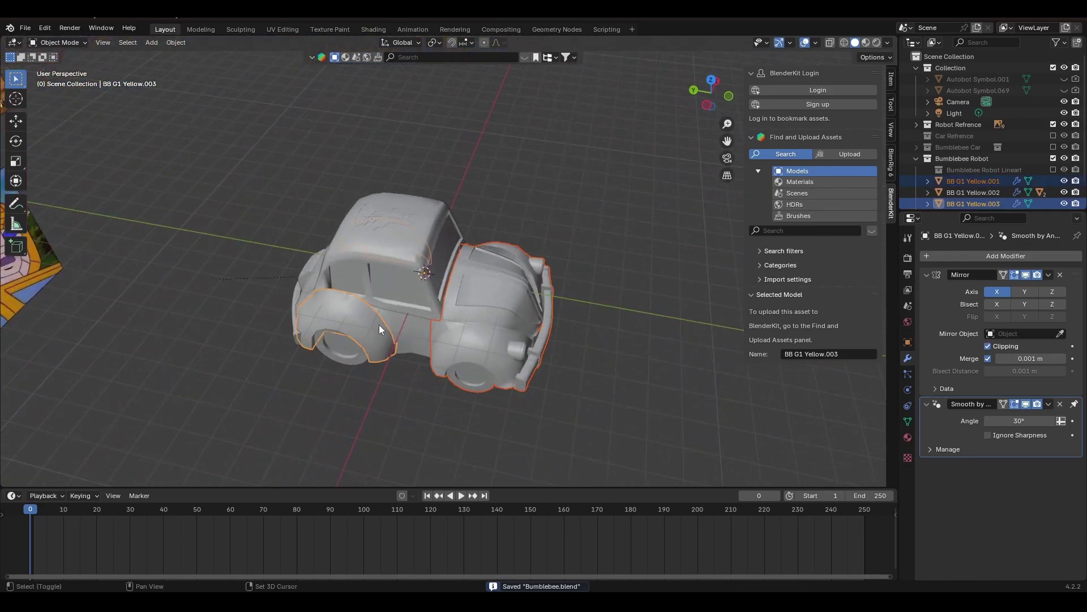
# - Select all the separated car body sections and insert a keyframe for them at frame 0
pyautogui.moveTo(399, 304); pyautogui.dragTo(403, 352, button='middle')
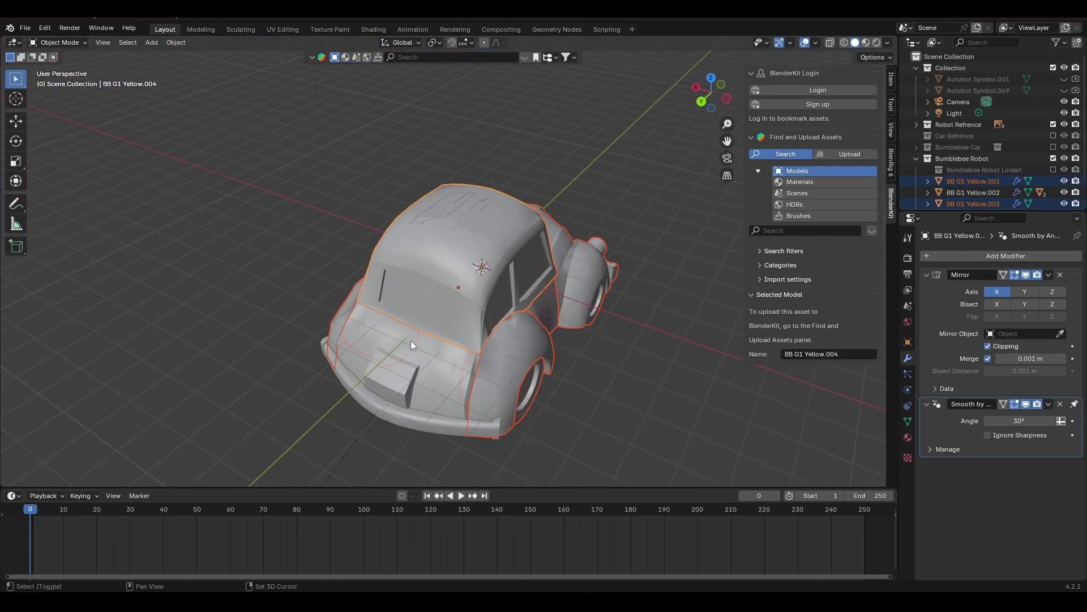
pyautogui.moveTo(481, 367); pyautogui.dragTo(425, 334, button='middle')
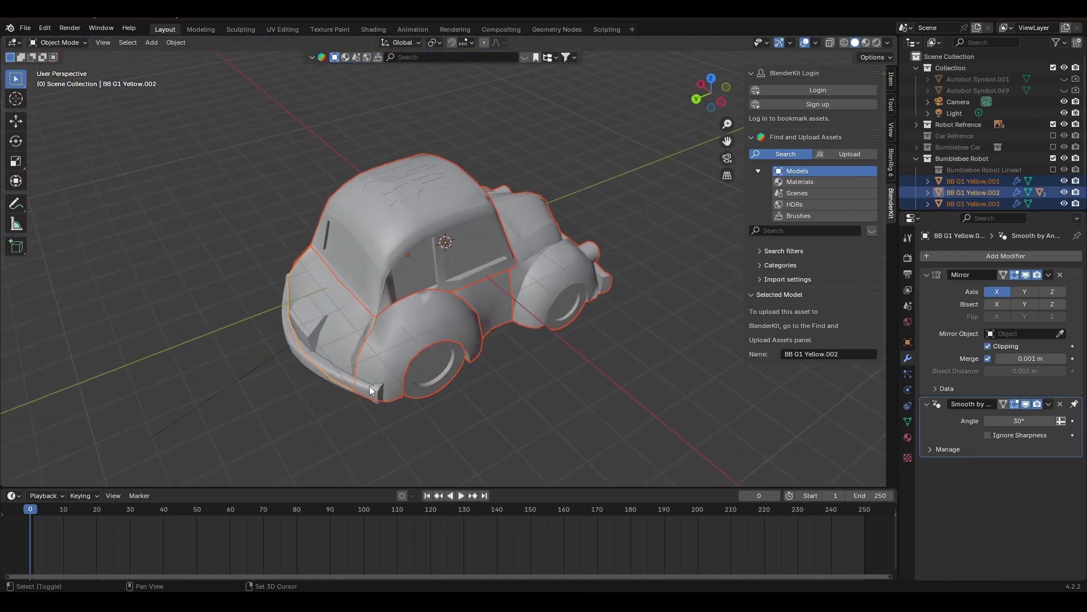
pyautogui.keyDown('shift'); pyautogui.click(369, 386); pyautogui.keyUp('shift')
pyautogui.moveTo(370, 386); pyautogui.dragTo(404, 340, button='middle')
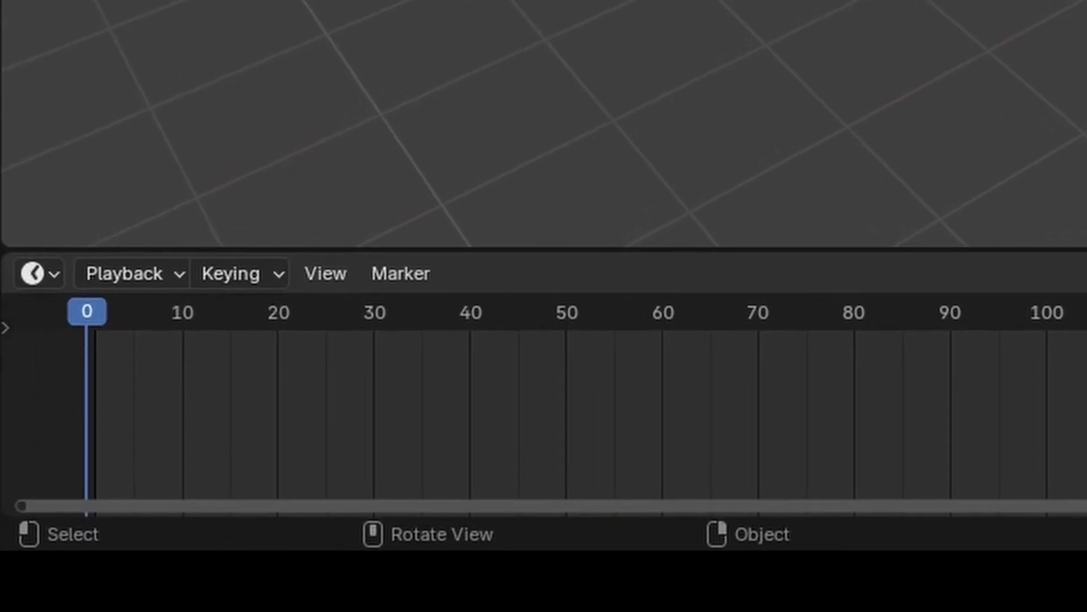
pyautogui.press('i')
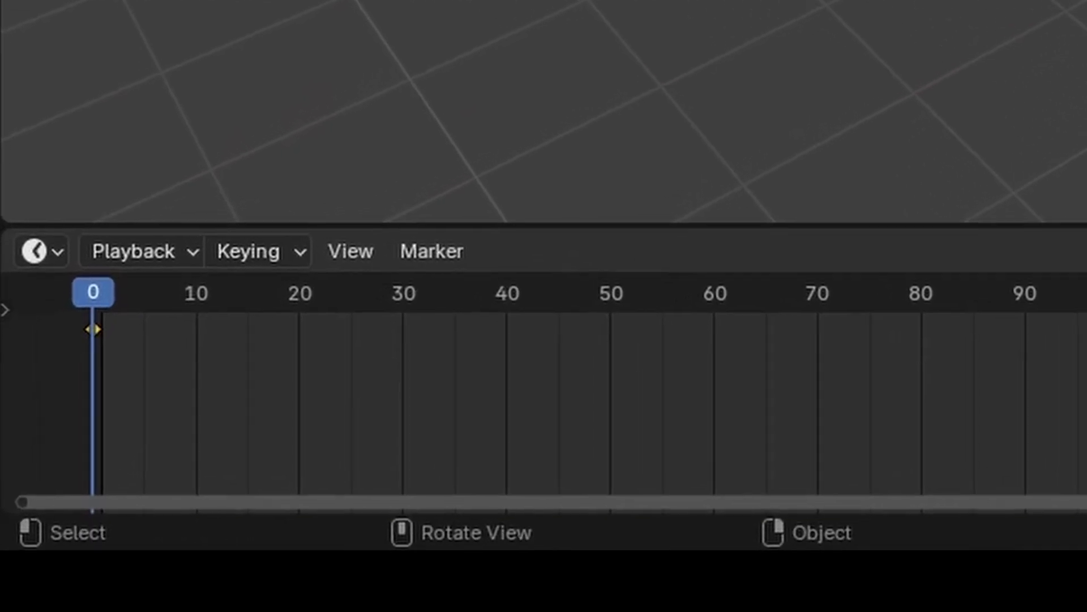
# - At frame 20, rotate the cabin about the X axis and move the rear fender section towards the robot's torso
pyautogui.moveTo(311, 254); pyautogui.dragTo(346, 261)
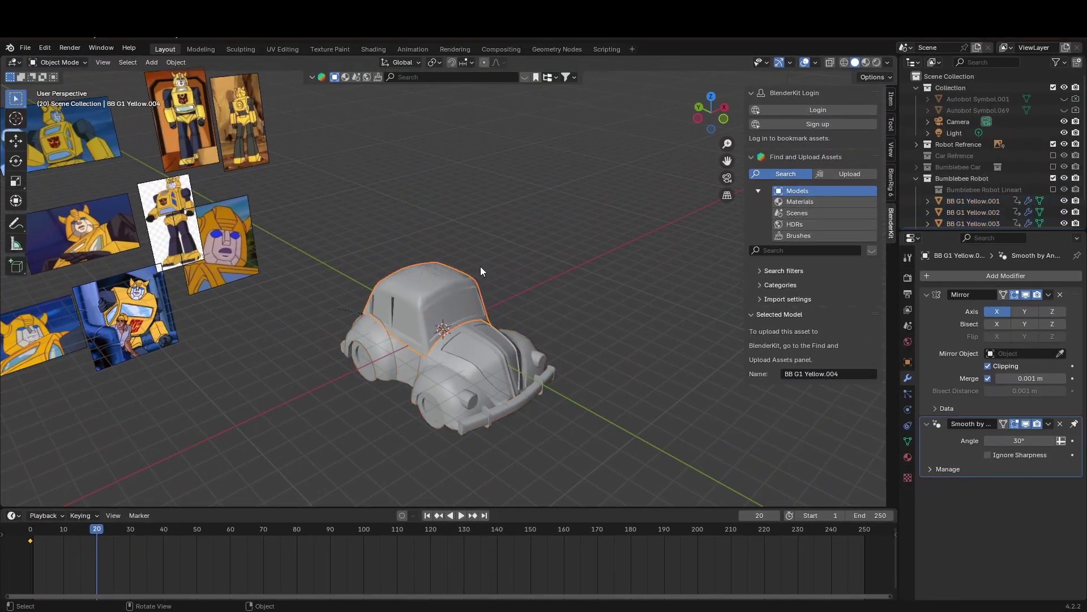
pyautogui.press('r')
pyautogui.press('x')
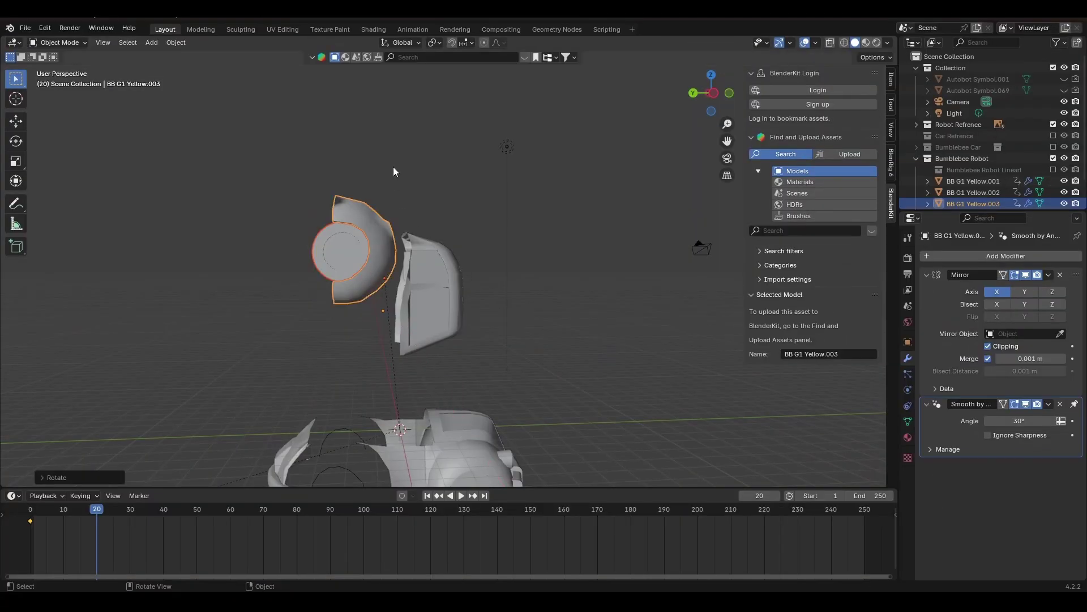
pyautogui.moveTo(405, 148); pyautogui.dragTo(433, 350, button='middle')
pyautogui.press('g')
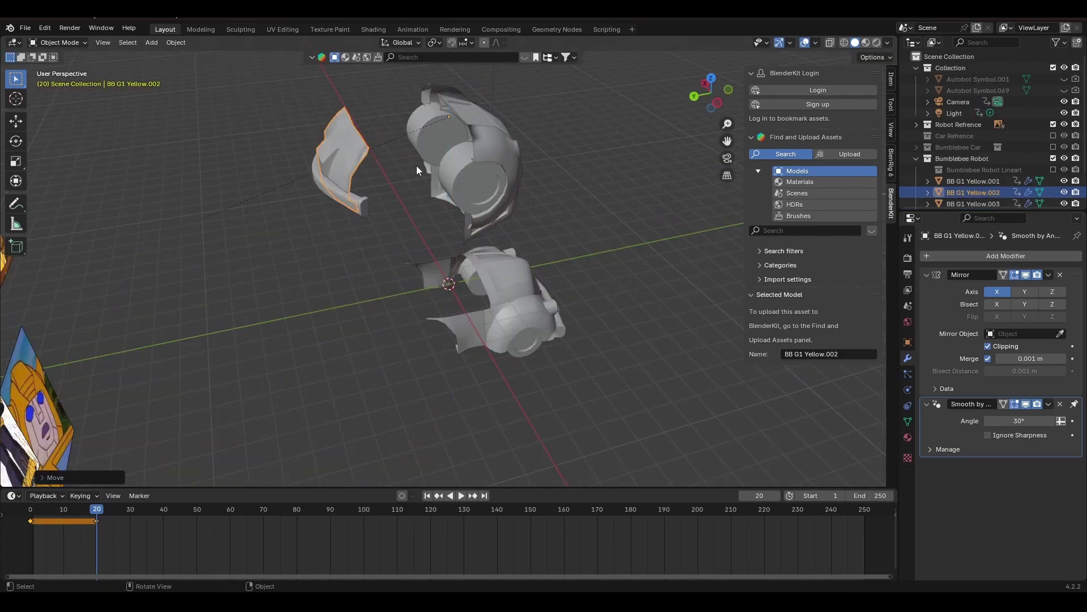
# - Rotate the rear trunk section BB G1 Yellow.002 about the X axis to fit against the robot's back
pyautogui.moveTo(416, 165); pyautogui.dragTo(419, 222, button='middle')
pyautogui.moveTo(511, 240); pyautogui.dragTo(589, 242, button='middle')
pyautogui.press('r')
pyautogui.press('x')
pyautogui.click(578, 237)
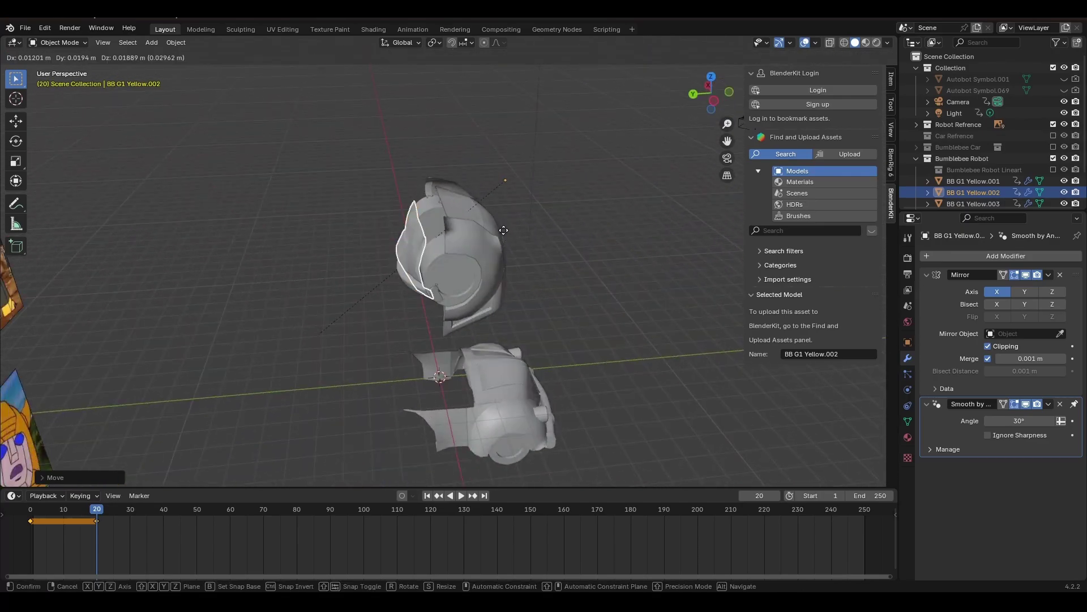
# - Play and scrub the transformation animation between frames 0 and 20 to check how the car sections move
pyautogui.click(23, 513)
pyautogui.press('space')
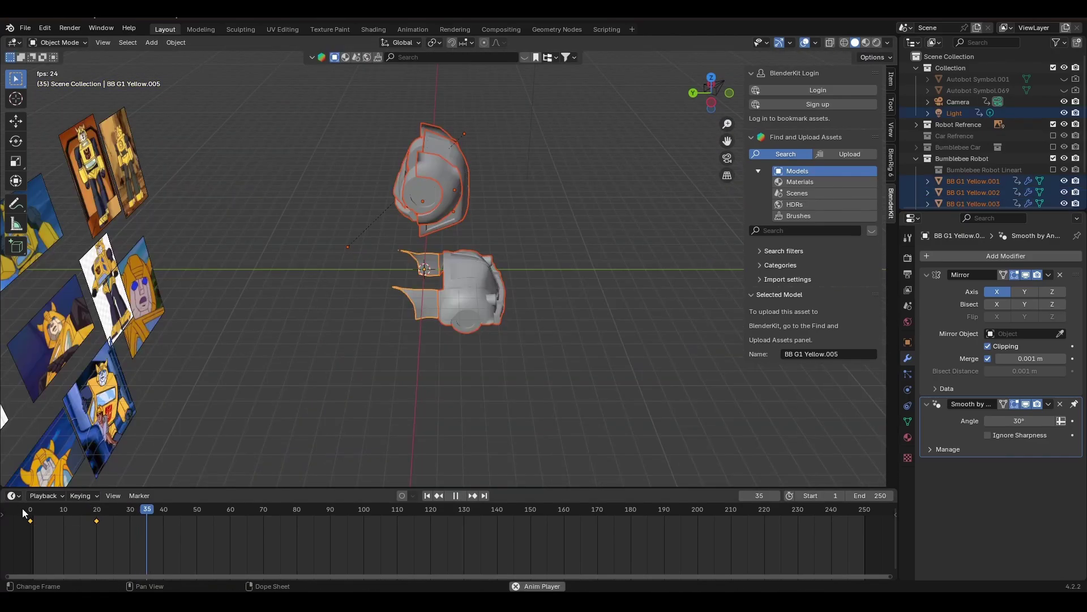
pyautogui.press('space')
pyautogui.moveTo(24, 513); pyautogui.dragTo(75, 512)
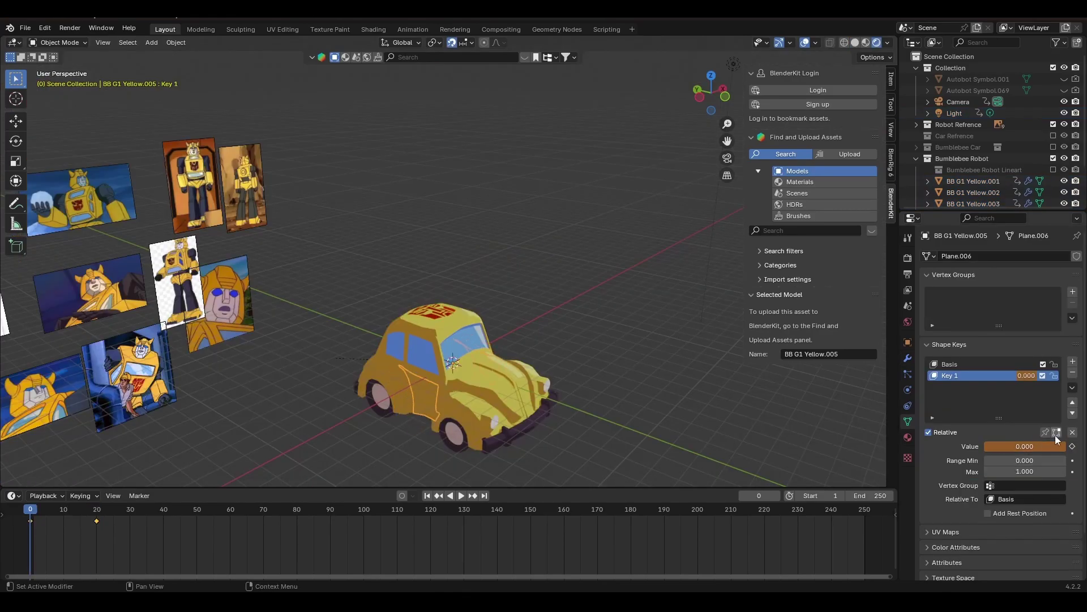
pyautogui.press('space')
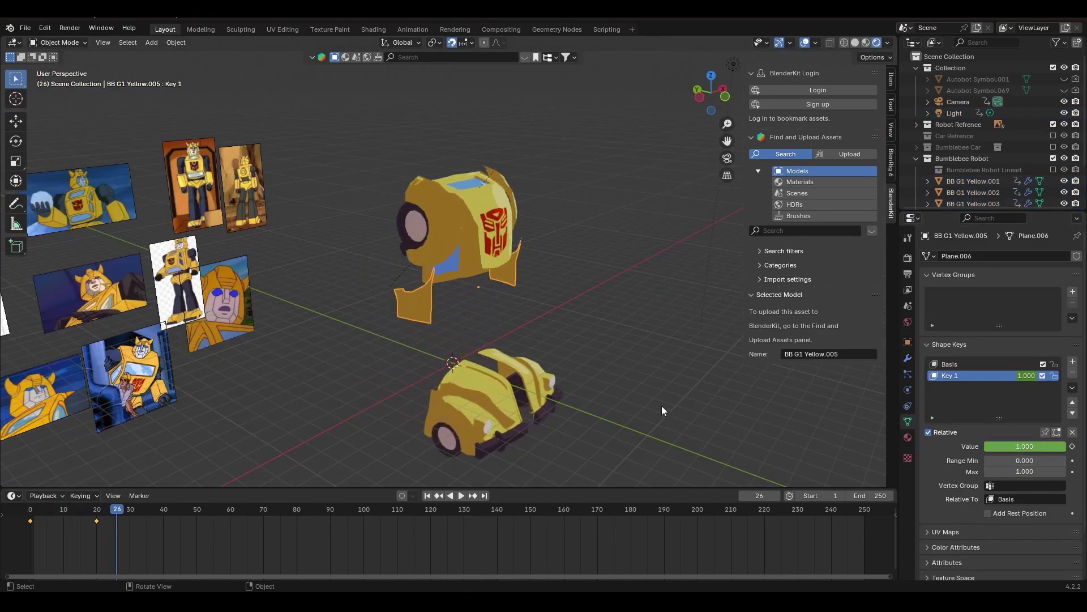
pyautogui.moveTo(99, 510); pyautogui.dragTo(67, 514)
# - Bevel the selected lower edge of the hip block Cube.005 with 6 segments
pyautogui.moveTo(340, 437); pyautogui.dragTo(465, 409, button='middle')
pyautogui.scroll(4, 465, 409)
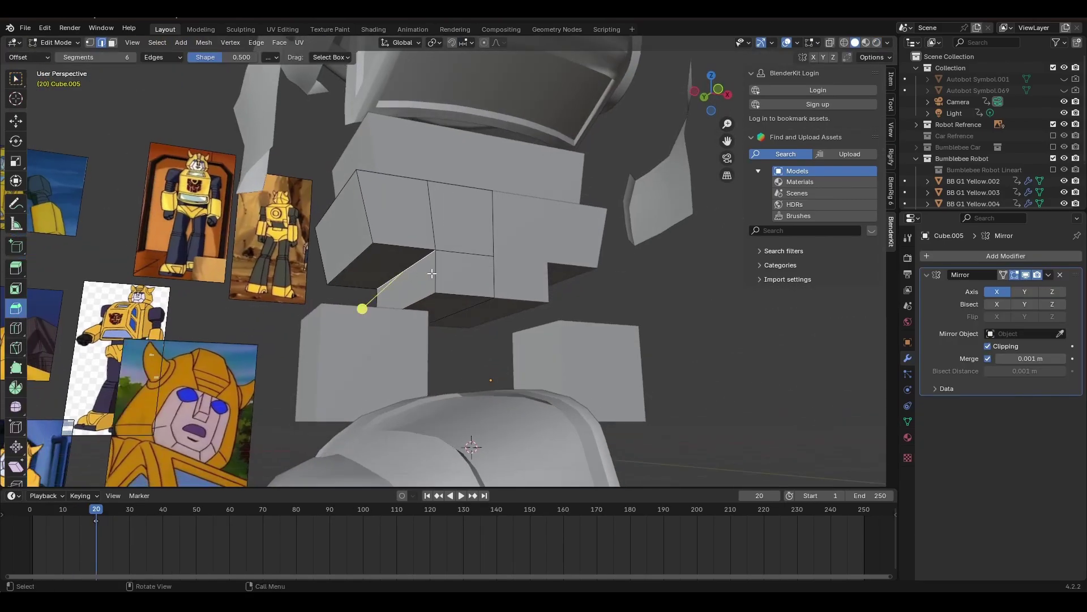
pyautogui.moveTo(362, 309); pyautogui.dragTo(346, 333)
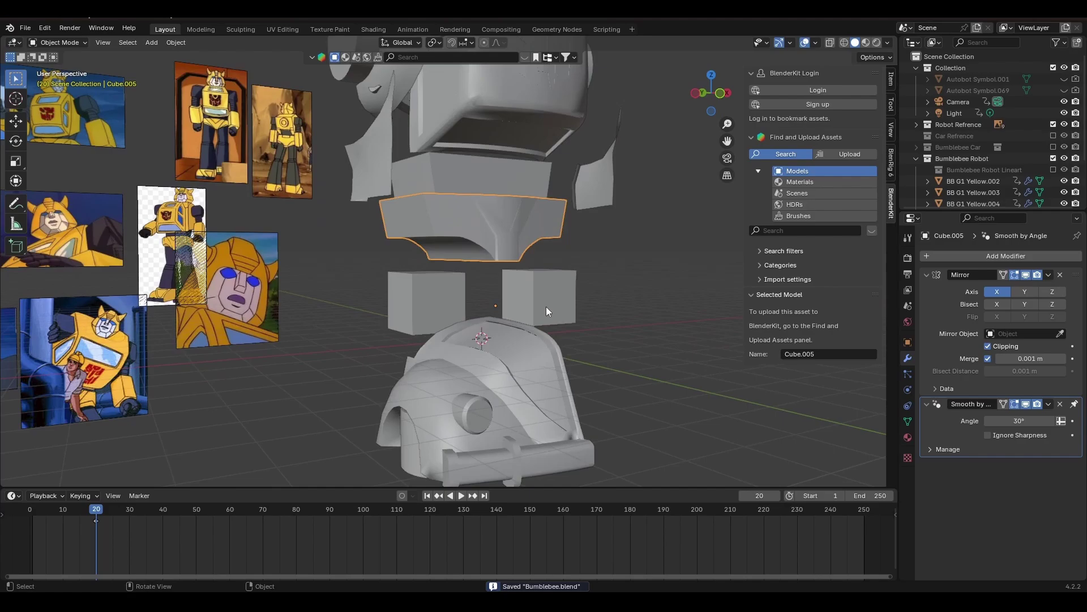
# - Add a UV sphere and raise it along the Z axis to the robot's hips
pyautogui.hotkey('shift', 'a')
pyautogui.click(598, 342)
pyautogui.scroll(-2, 580, 314)
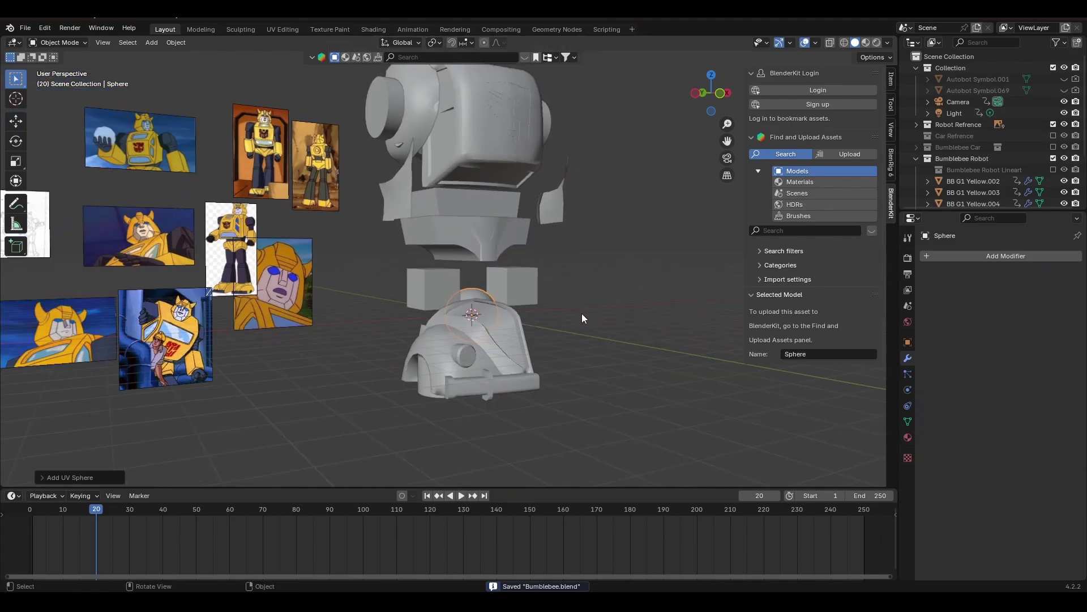
pyautogui.moveTo(580, 314); pyautogui.dragTo(536, 342, button='middle')
pyautogui.press('g')
pyautogui.press('z')
pyautogui.click(537, 309)
# - Mirror the sphere across X, shift it sideways under the hip block and scale it to about 0.64 for the hip joints
pyautogui.click(978, 258)
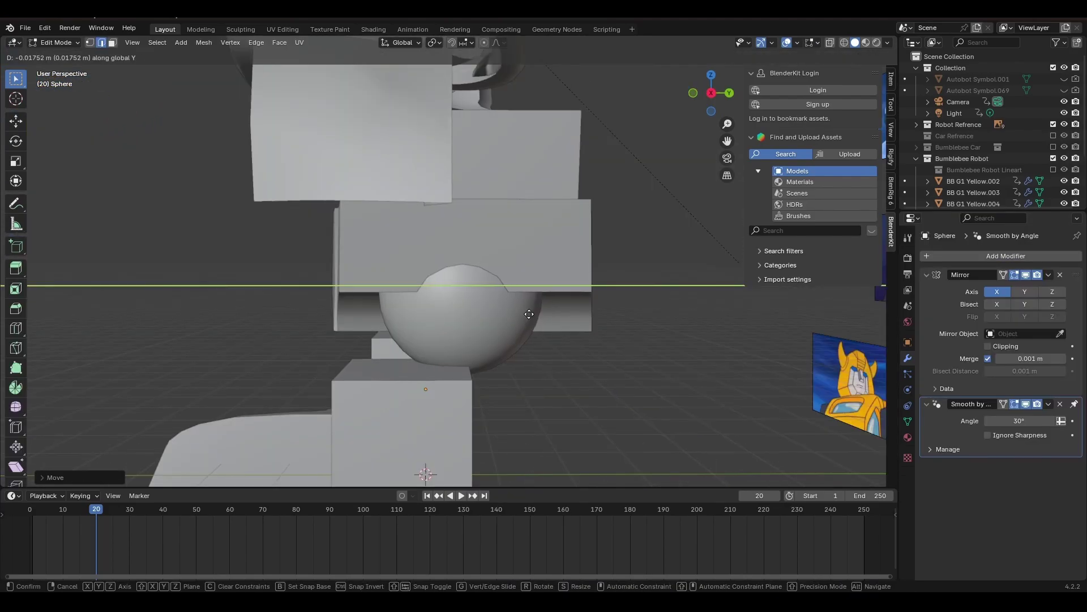
pyautogui.moveTo(566, 294); pyautogui.dragTo(597, 313, button='middle')
pyautogui.press('KP_1')
pyautogui.scroll(4, 597, 312)
pyautogui.press('g')
pyautogui.press('x')
pyautogui.click(598, 307)
pyautogui.press('s')
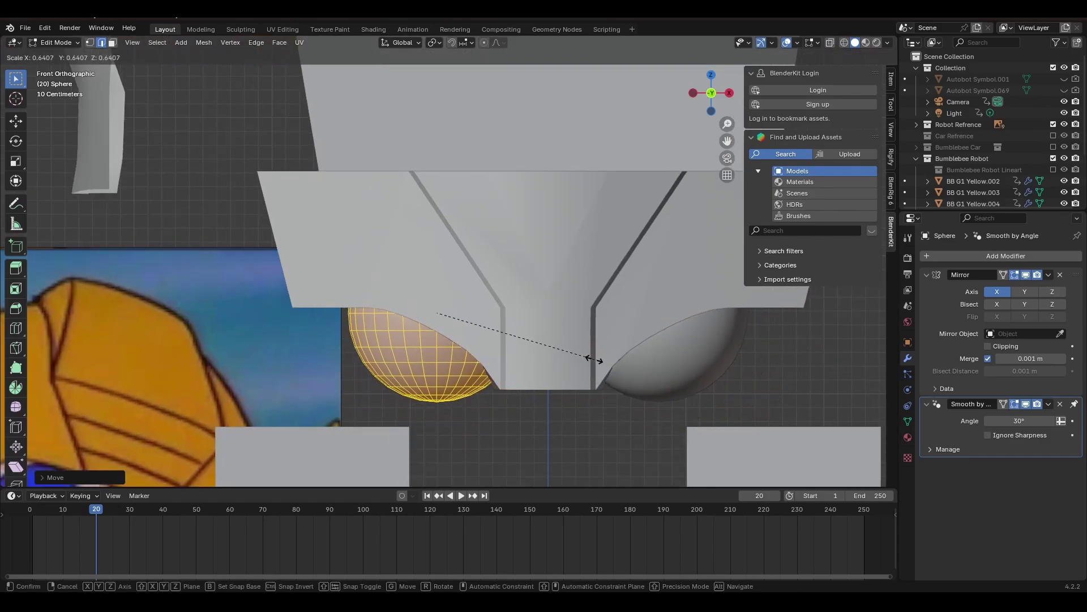
pyautogui.click(593, 360)
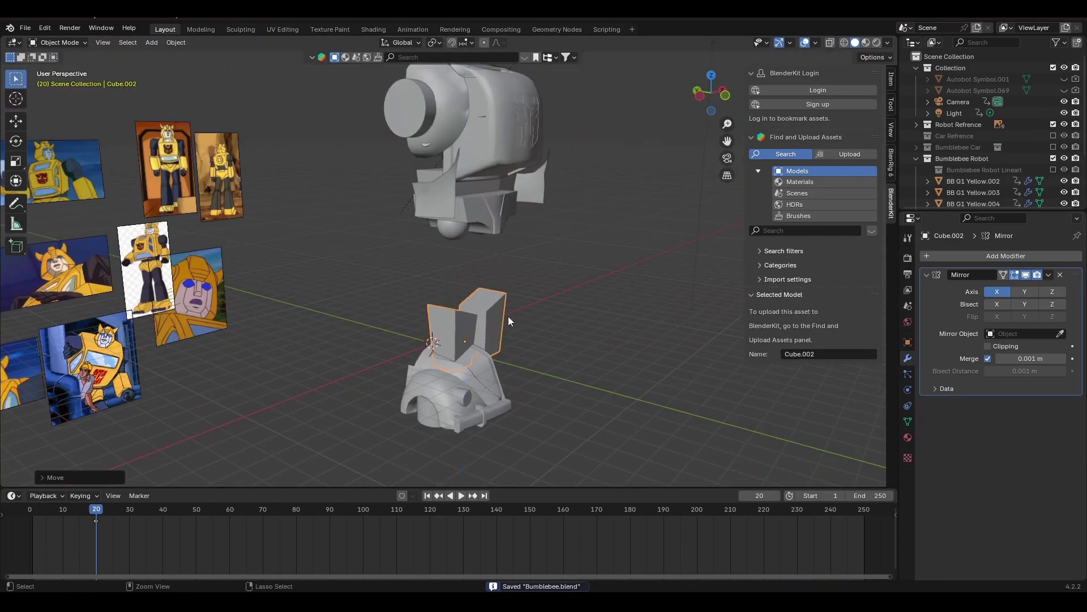
# - Undo the last move of the thigh blocks and add a cylinder rotated 90° about the Y axis
pyautogui.hotkey('ctrl', 'z')
pyautogui.hotkey('shift', 'a')
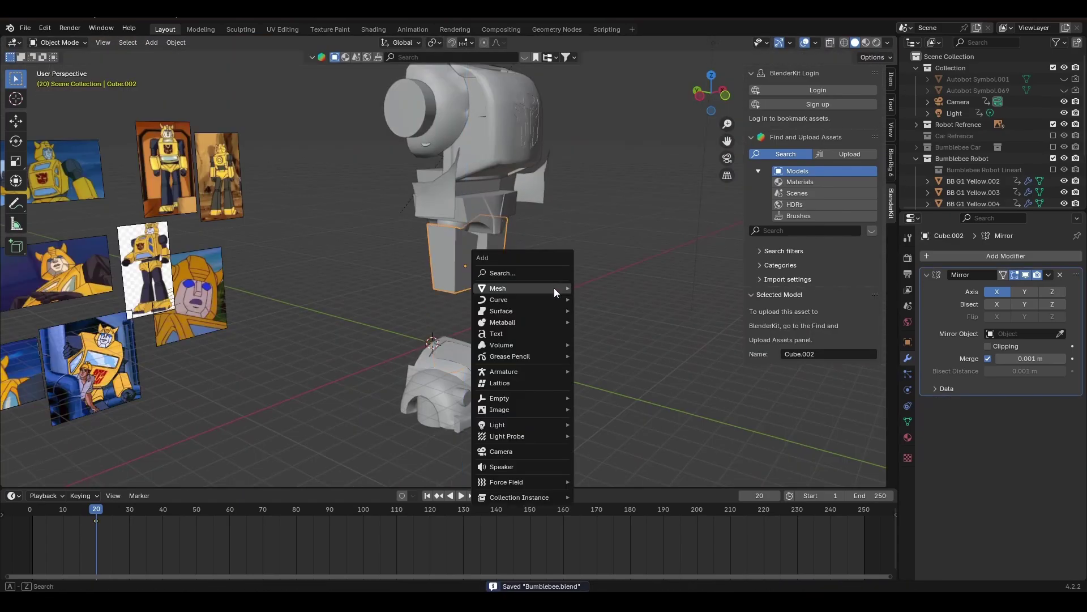
pyautogui.moveTo(554, 287)
pyautogui.click(607, 342)
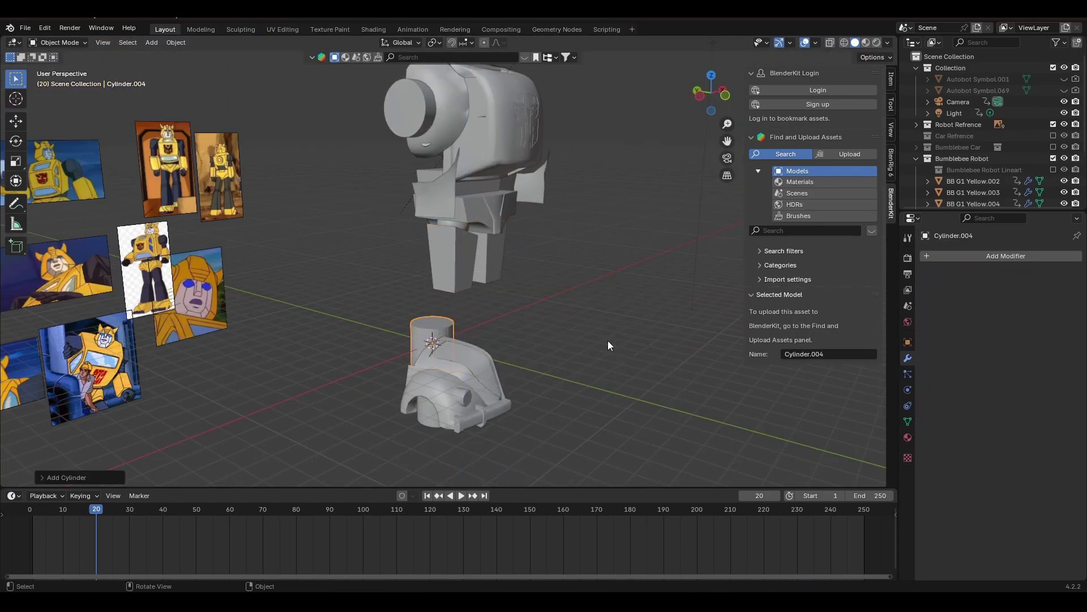
pyautogui.press('Tab')
pyautogui.moveTo(639, 281); pyautogui.dragTo(591, 274, button='middle')
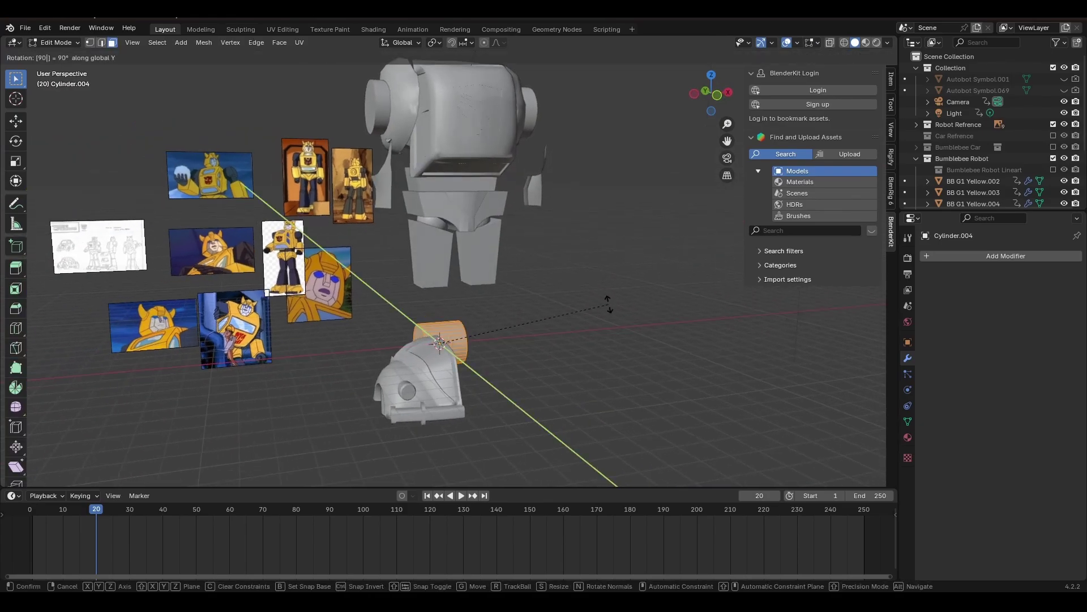
# - Add a Mirror modifier to the cylinder and shift its mesh along the X and Y axes to line up with the legs
pyautogui.click(963, 257)
pyautogui.moveTo(929, 256)
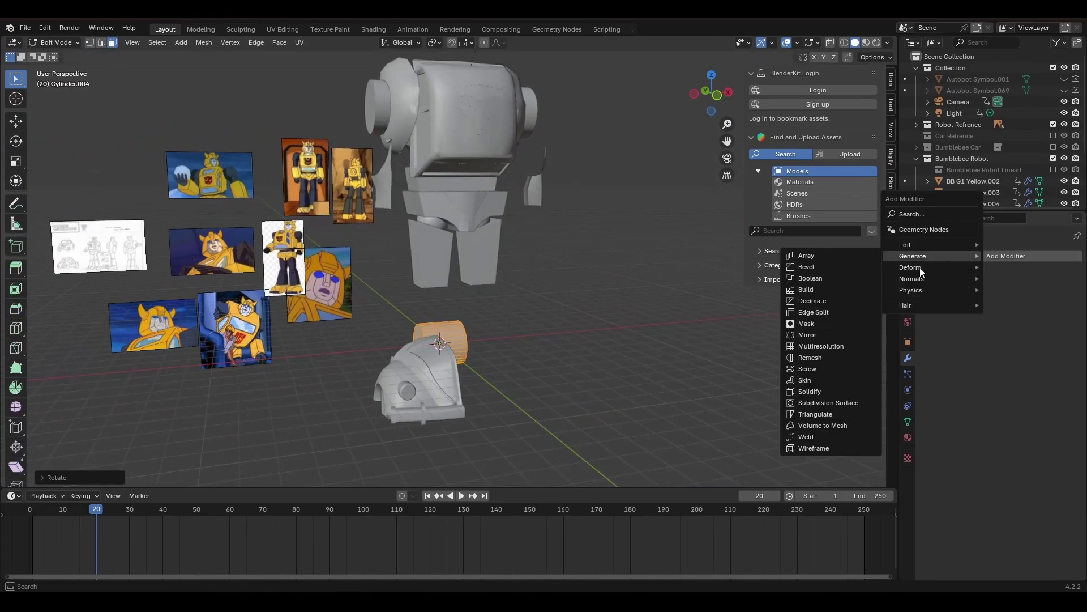
pyautogui.click(821, 331)
pyautogui.press('g')
pyautogui.press('x')
pyautogui.moveTo(595, 321); pyautogui.dragTo(640, 357, button='middle')
pyautogui.click(516, 339)
pyautogui.press('g')
pyautogui.press('y')
pyautogui.click(695, 359)
# - Place the cylinder at the lower end of the thigh in the side view and scale it to form the knee joint
pyautogui.press('KP_3')
pyautogui.scroll(4, 529, 342)
pyautogui.press('g')
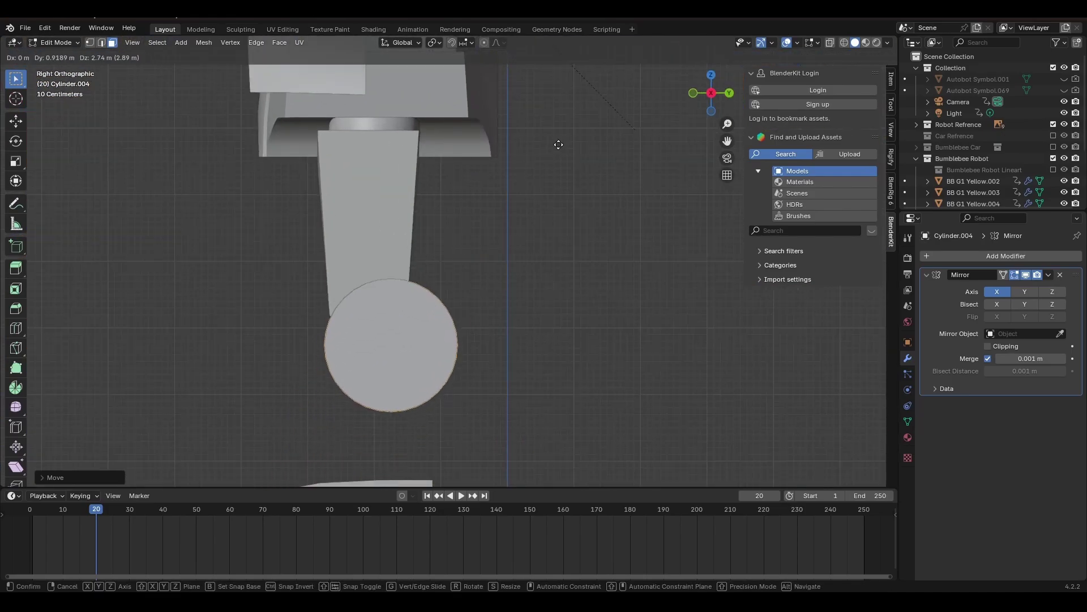
pyautogui.click(541, 131)
pyautogui.keyDown('shift'); pyautogui.moveTo(504, 241); pyautogui.dragTo(546, 212, button='middle'); pyautogui.keyUp('shift')
pyautogui.hotkey('alt', 'z')
pyautogui.scroll(4, 546, 211)
pyautogui.press('s')
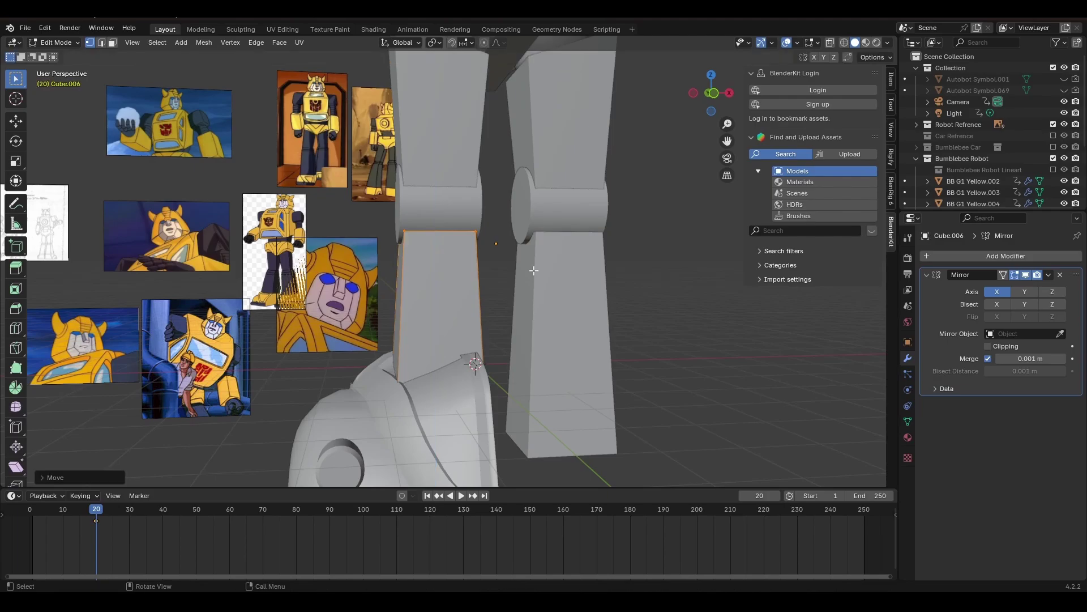
# - Move the selected geometry of the lower leg block Cube.006 along the Z axis
pyautogui.moveTo(534, 270); pyautogui.dragTo(621, 308, button='middle')
pyautogui.press('g')
pyautogui.press('z')
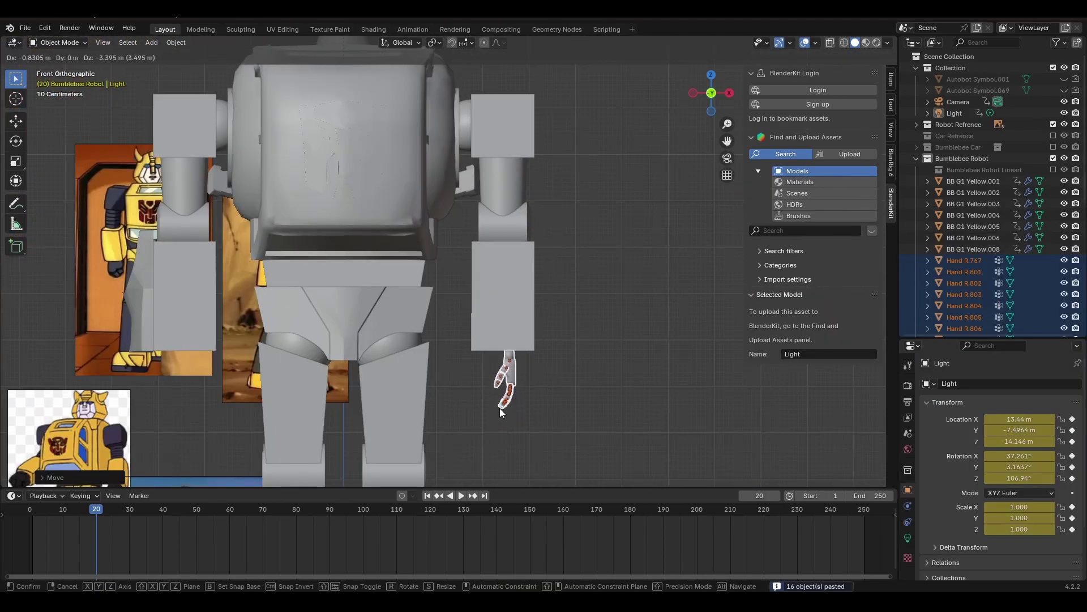
# - Position the pasted hand objects below the forearm block in the front view
pyautogui.click(500, 408)
pyautogui.keyDown('shift'); pyautogui.moveTo(545, 378); pyautogui.dragTo(538, 266, button='middle'); pyautogui.keyUp('shift')
pyautogui.scroll(8, 672, 266)
pyautogui.keyDown('shift'); pyautogui.moveTo(722, 266); pyautogui.dragTo(586, 302, button='middle'); pyautogui.keyUp('shift')
pyautogui.press('g')
pyautogui.click(561, 298)
# - Scale the hand to suit the forearm and adjust its position along the Z and X axes
pyautogui.press('s')
pyautogui.click(616, 294)
pyautogui.press('g')
pyautogui.press('z')
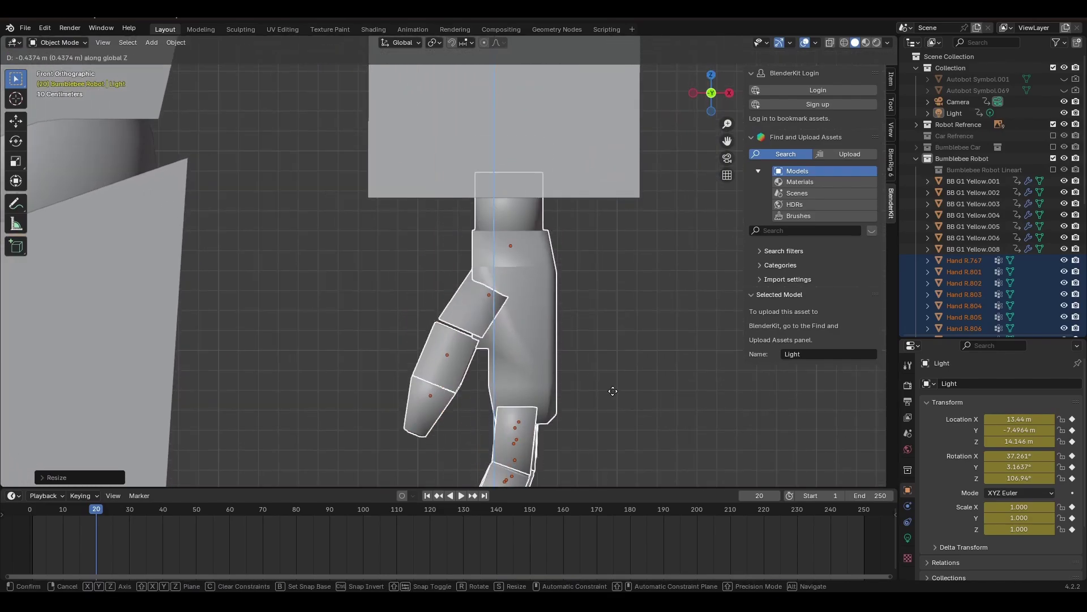
pyautogui.click(612, 359)
pyautogui.press('g')
pyautogui.press('x')
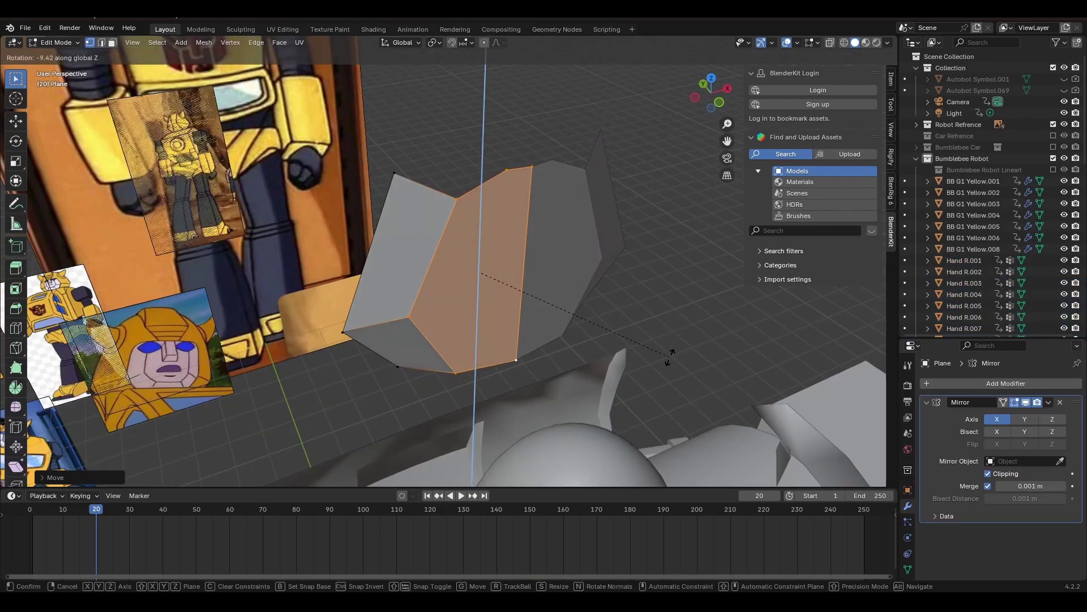
# - Move the selected vertical edge of the helmet plane along the Y axis and save the file
pyautogui.press('Tab')
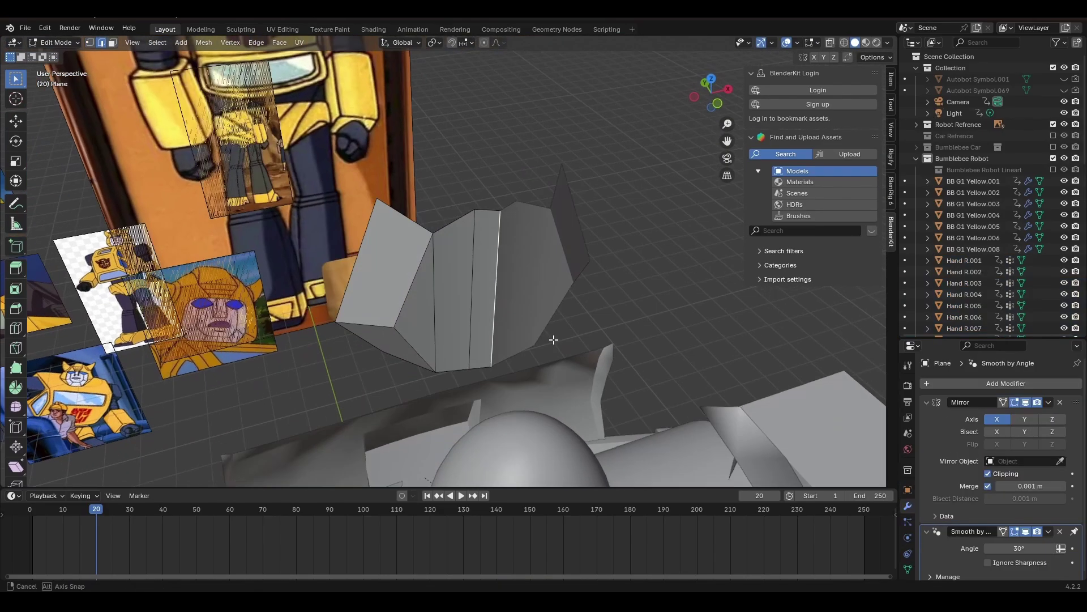
pyautogui.press('g')
pyautogui.press('y')
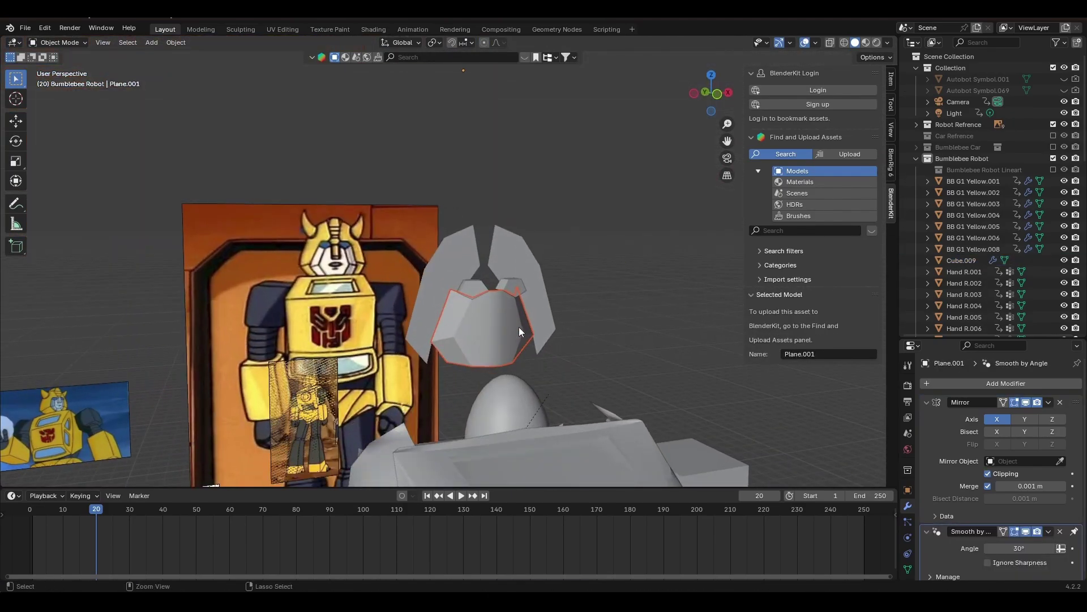
pyautogui.hotkey('ctrl', 's')
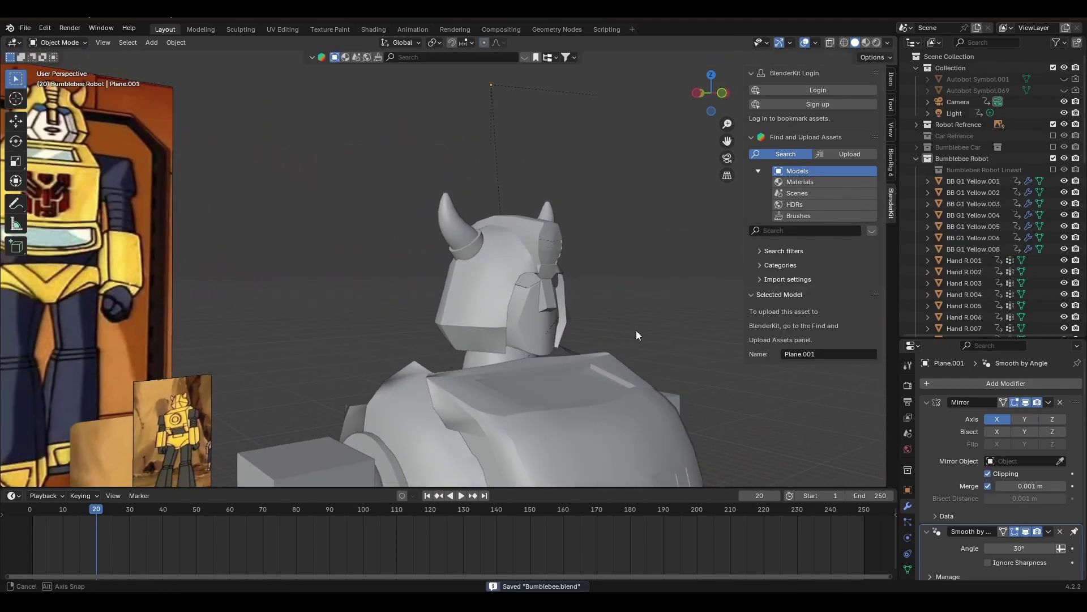
pyautogui.moveTo(634, 334); pyautogui.dragTo(439, 311, button='middle')
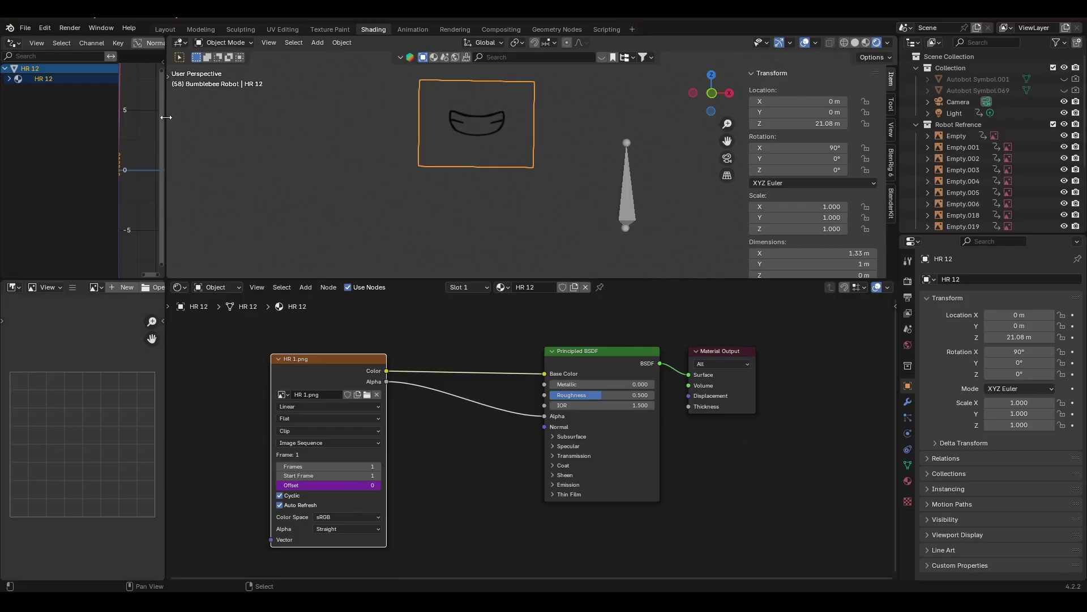
# - Widen the driver editor area and display the driver settings of the mouth texture's Offset
pyautogui.moveTo(166, 117); pyautogui.dragTo(299, 128)
pyautogui.click(122, 169)
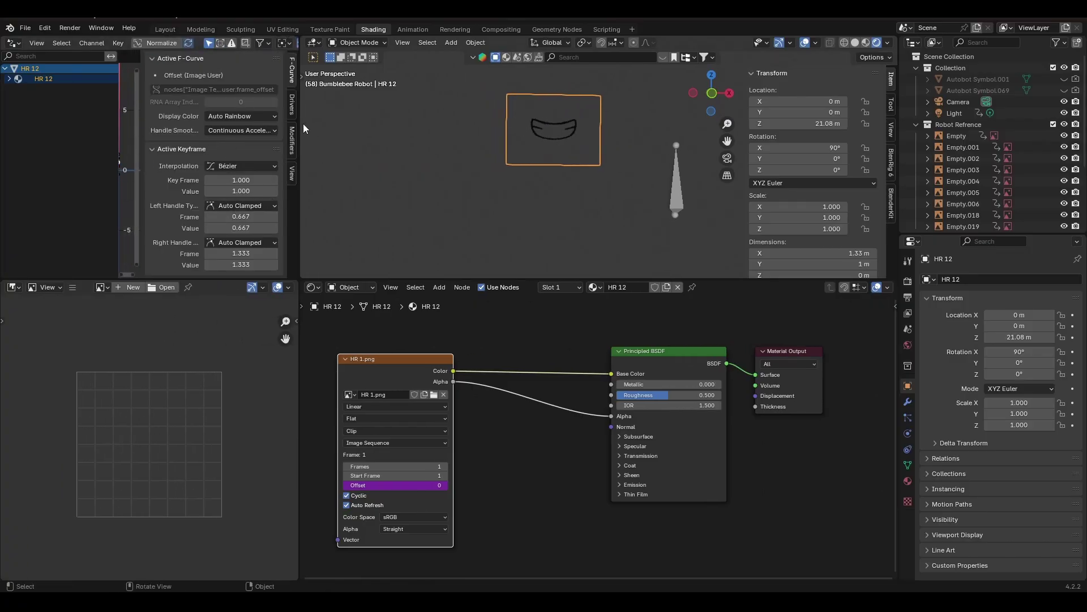
pyautogui.click(293, 103)
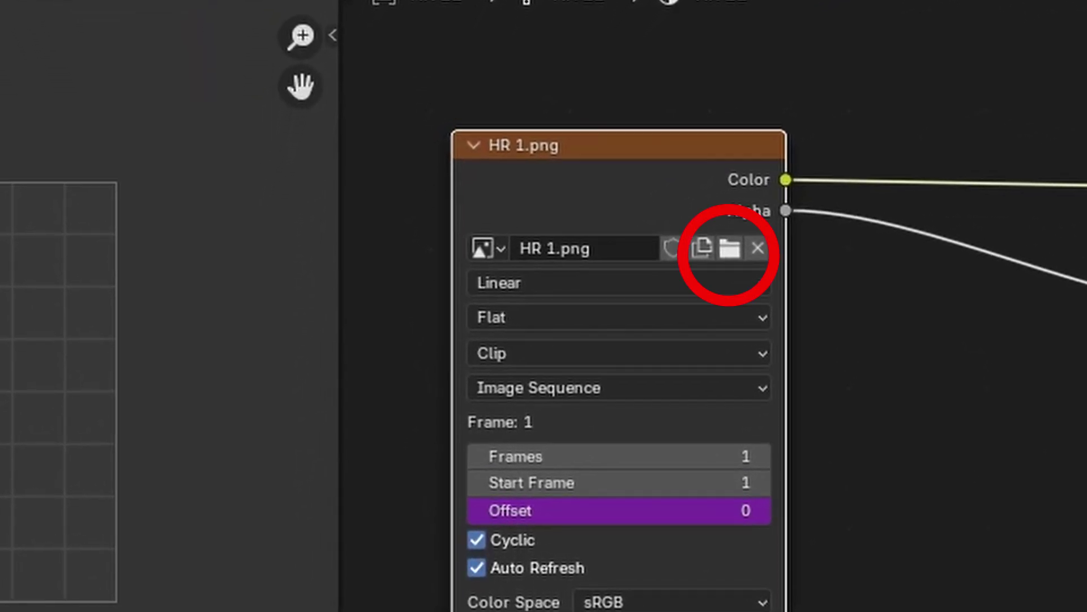
# - Load the mouth images HR 1.png to HR 12.png together into the image texture node
pyautogui.moveTo(964, 455); pyautogui.dragTo(71, 59)
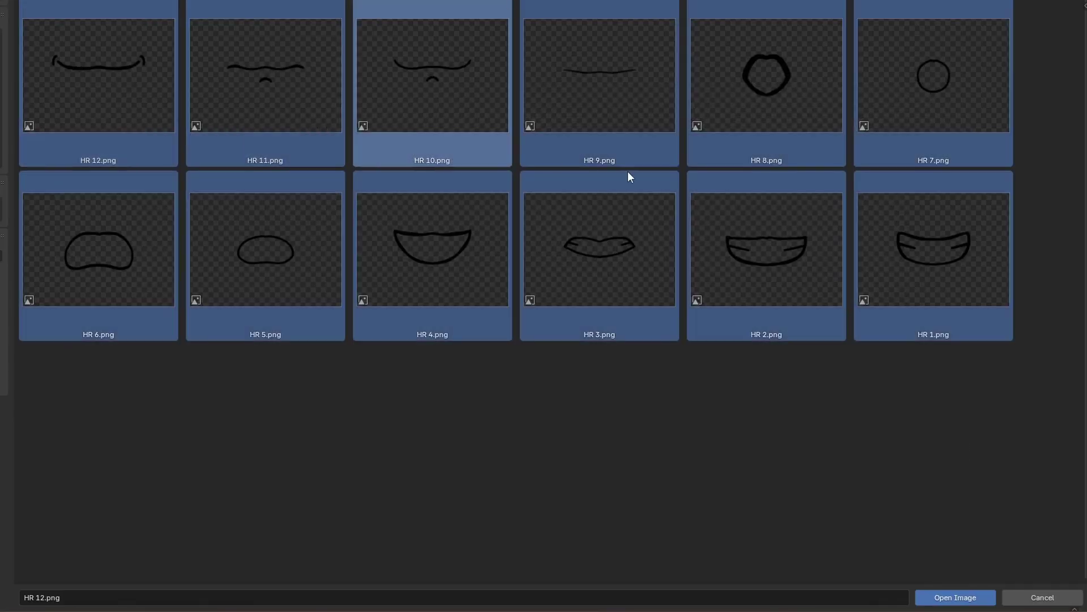
pyautogui.click(971, 598)
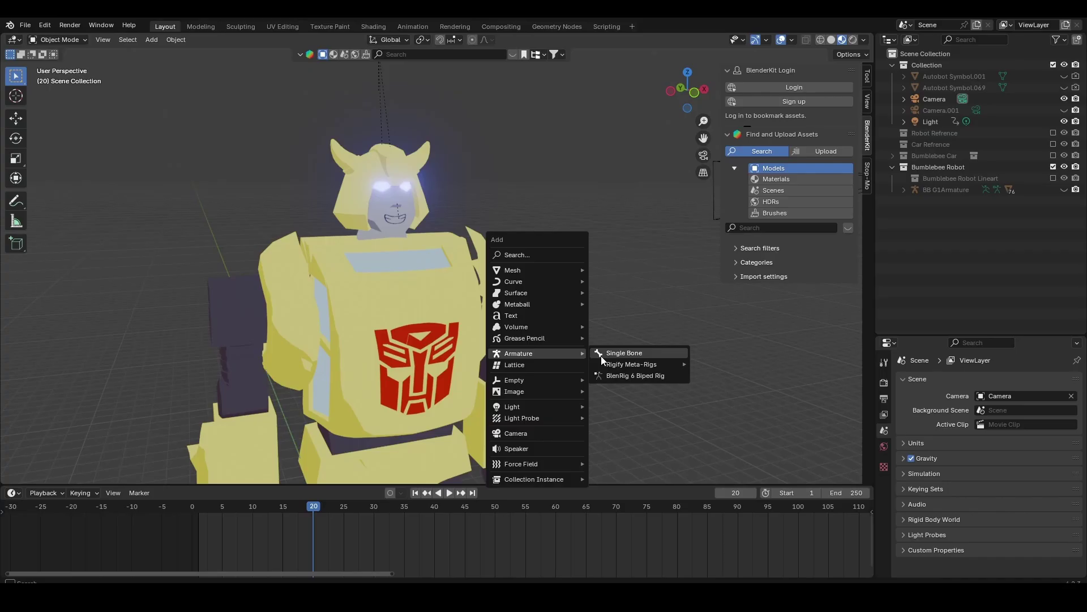
# - Add a single-bone armature and move its bone down about 0.25 m along the global Z axis in Pose Mode
pyautogui.click(605, 355)
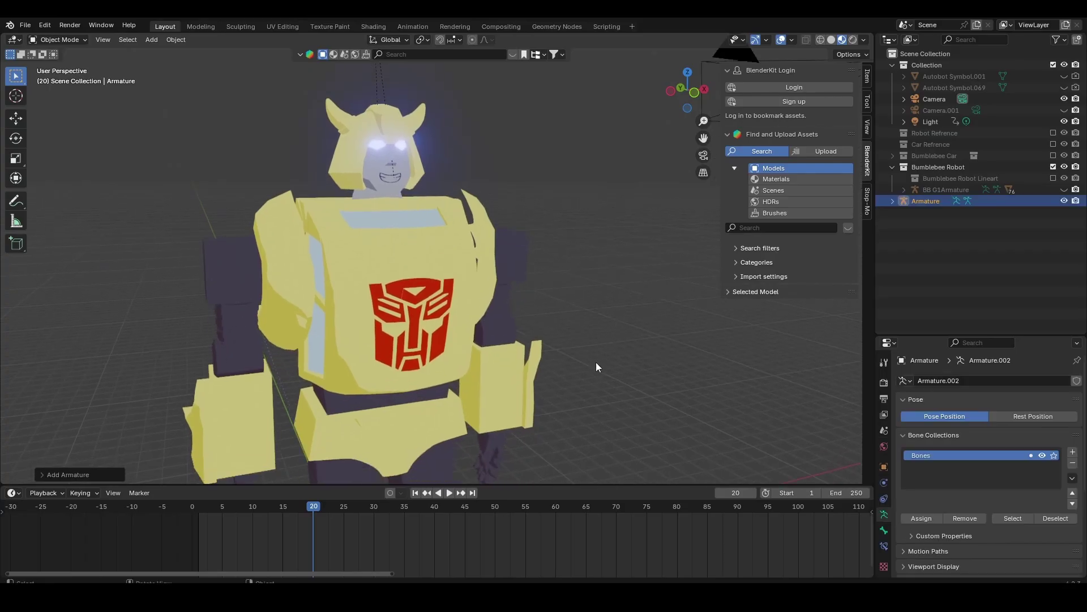
pyautogui.click(525, 293)
pyautogui.scroll(-3, 499, 210)
pyautogui.keyDown('shift'); pyautogui.moveTo(475, 205); pyautogui.dragTo(484, 279, button='middle'); pyautogui.keyUp('shift')
pyautogui.scroll(2, 484, 280)
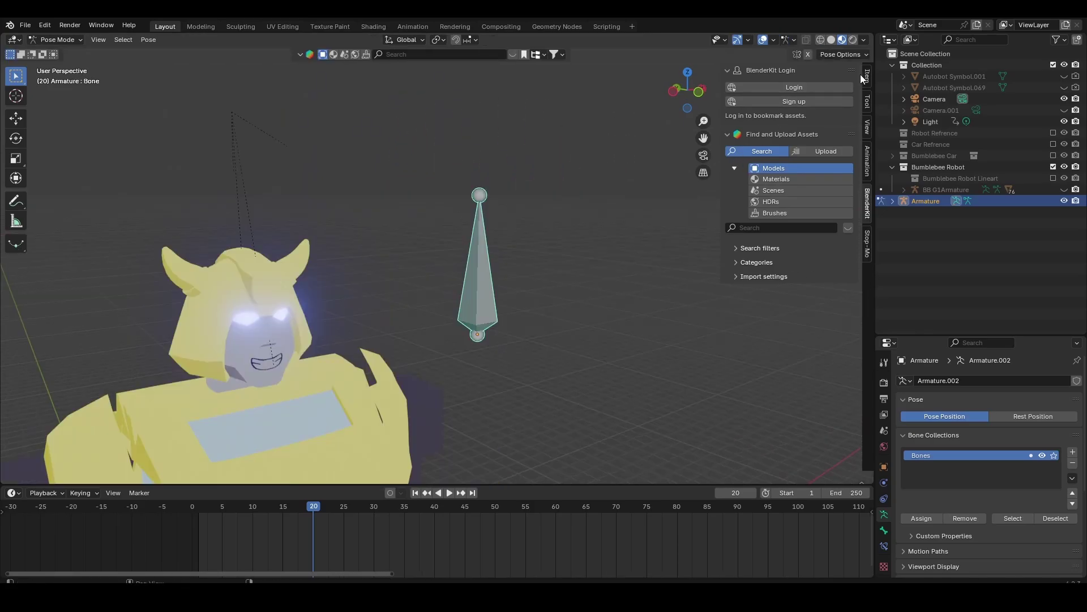
pyautogui.click(867, 77)
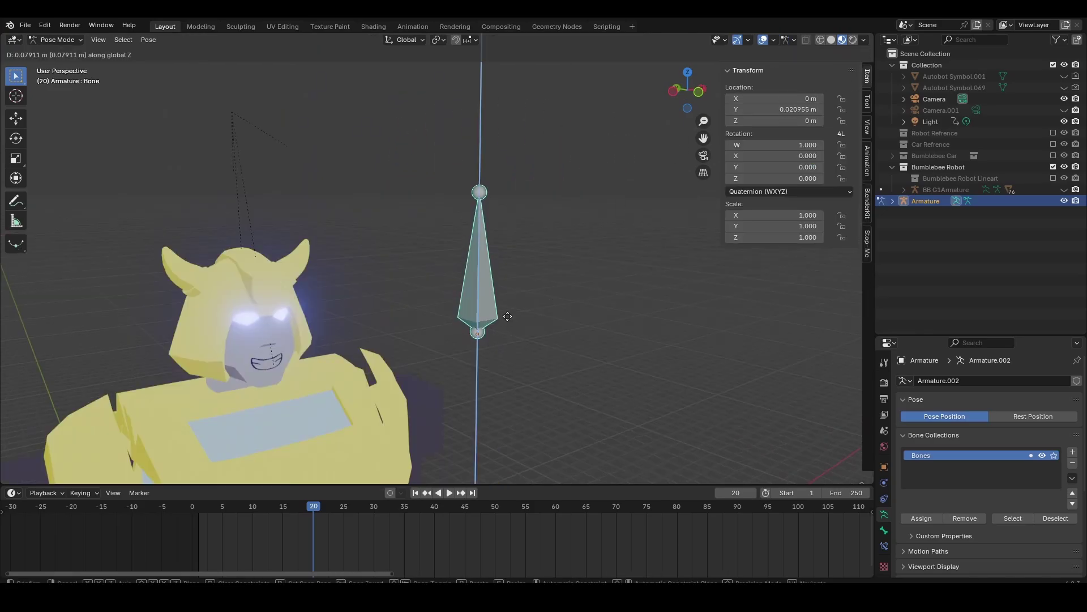
pyautogui.click(469, 421)
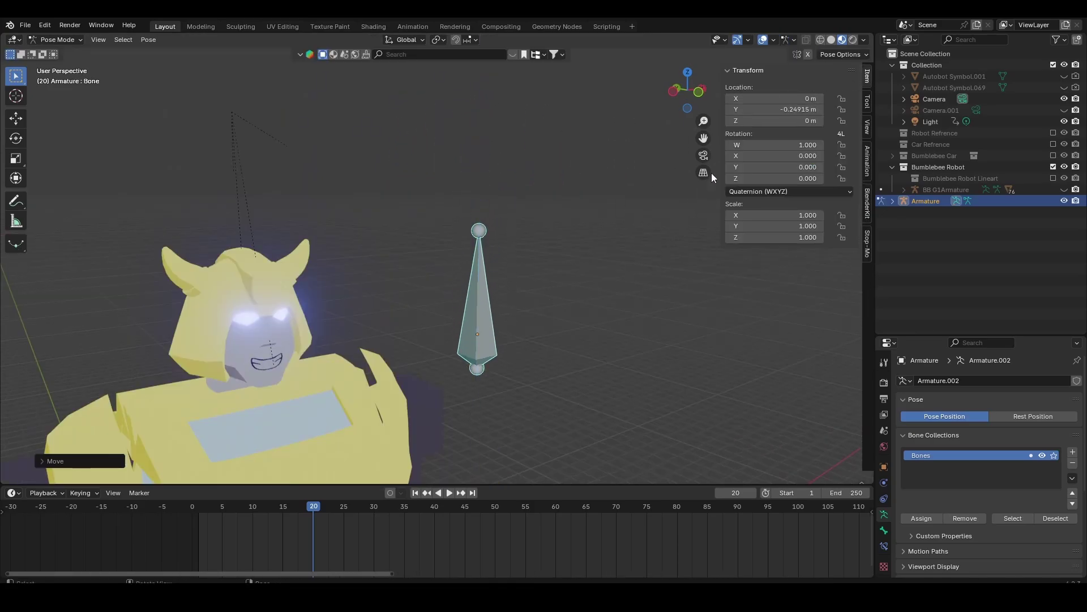
# - Copy the bone's Y location as a new driver and paste it onto the Offset of the mouth material's image sequence
pyautogui.rightClick(771, 109)
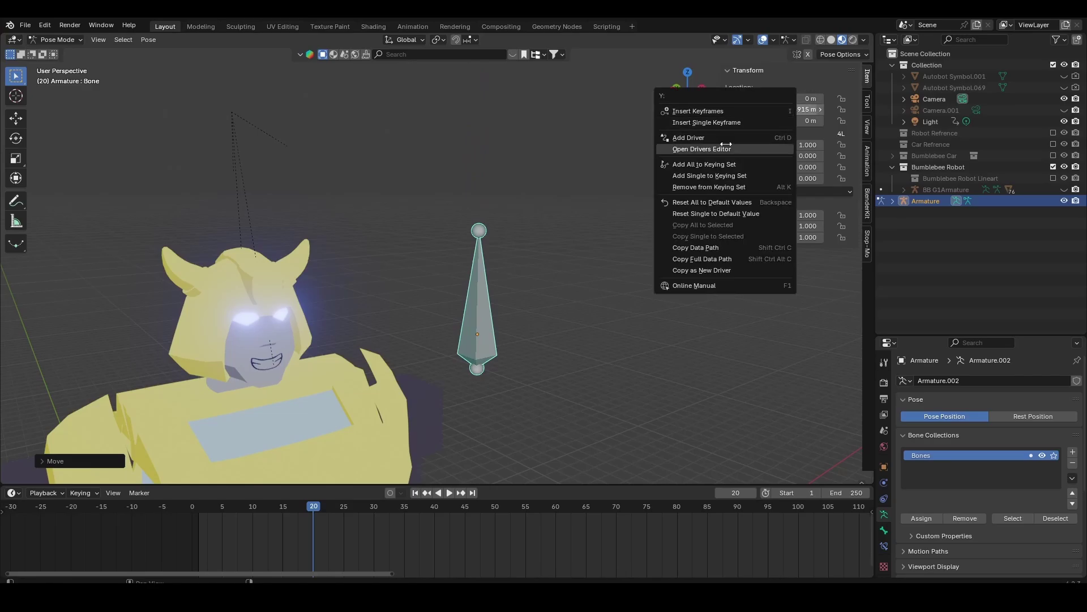
pyautogui.click(711, 271)
pyautogui.moveTo(539, 348); pyautogui.dragTo(636, 308, button='middle')
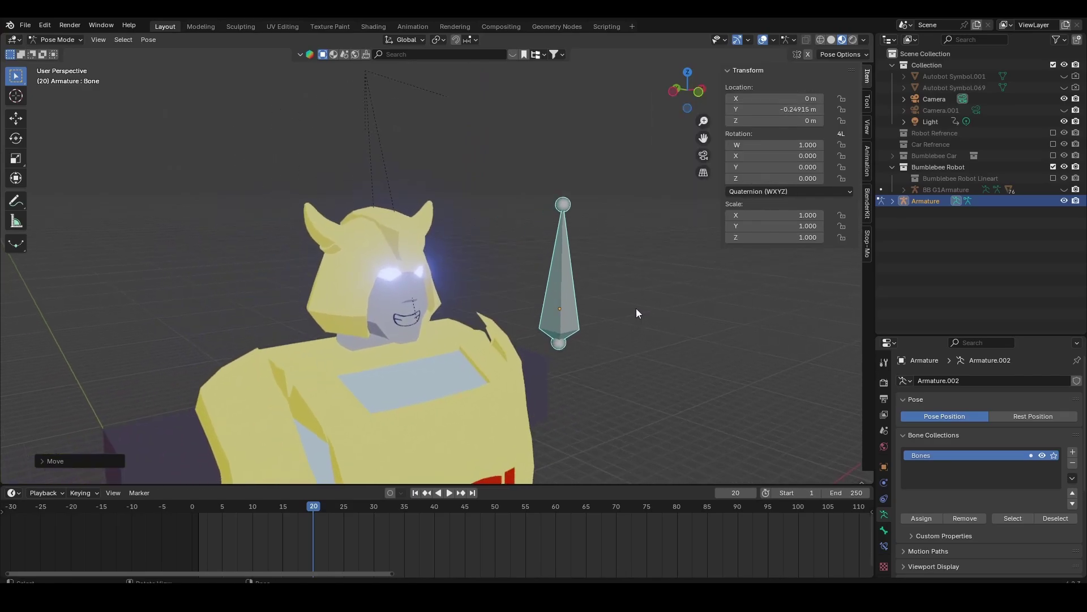
pyautogui.click(383, 29)
pyautogui.moveTo(652, 462); pyautogui.dragTo(653, 412, button='middle')
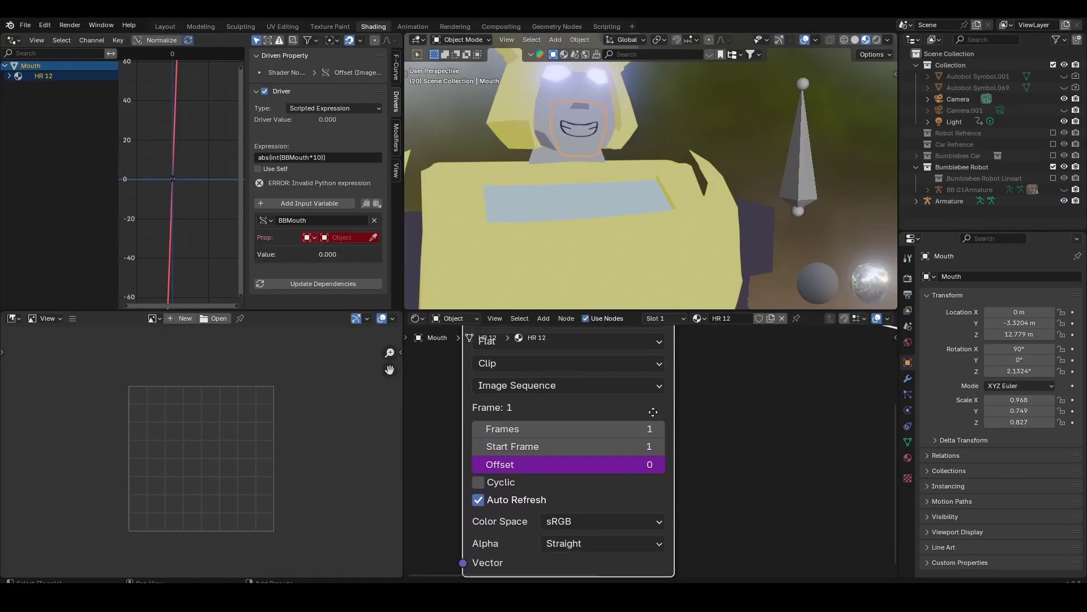
pyautogui.rightClick(616, 471)
pyautogui.click(562, 438)
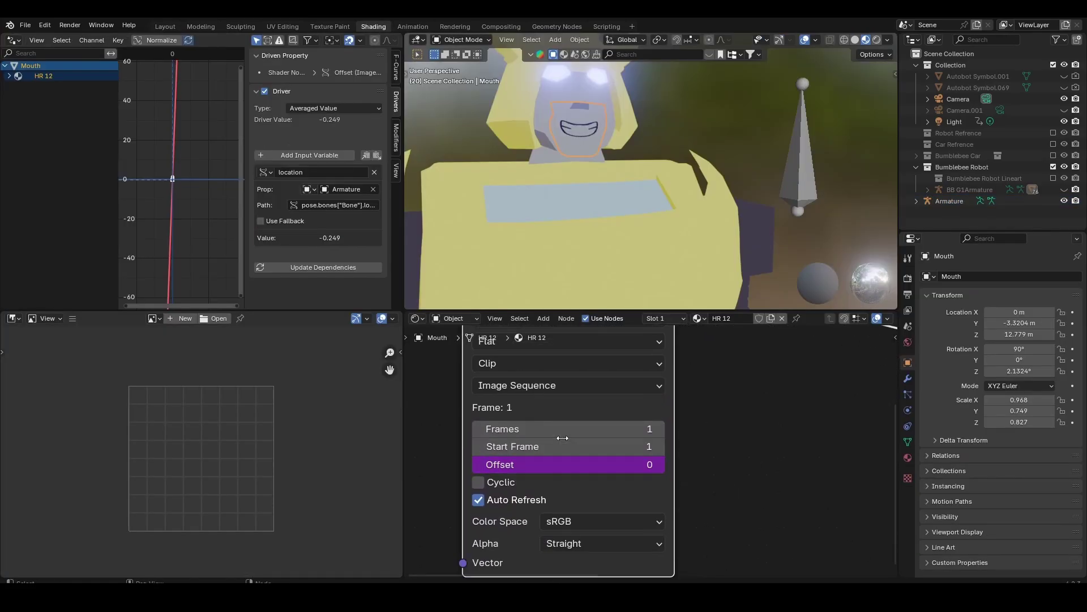
# - Test the mouth driver by moving the armature's bone up and down along the global Z axis in Pose Mode
pyautogui.click(787, 188)
pyautogui.hotkey('ctrl', 'Tab')
pyautogui.click(801, 181)
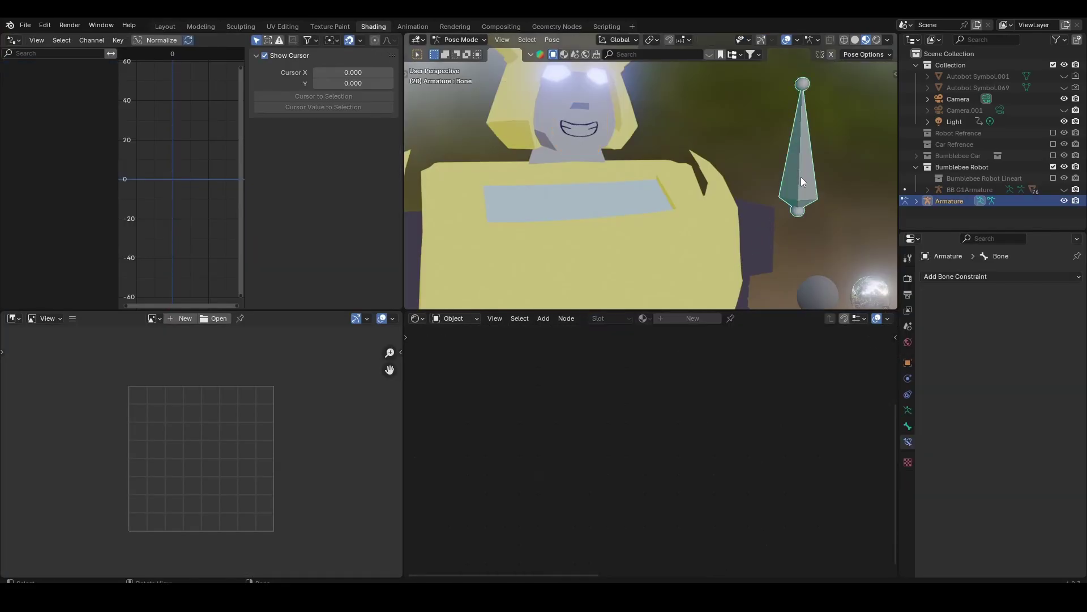
pyautogui.press('g')
pyautogui.press('z')
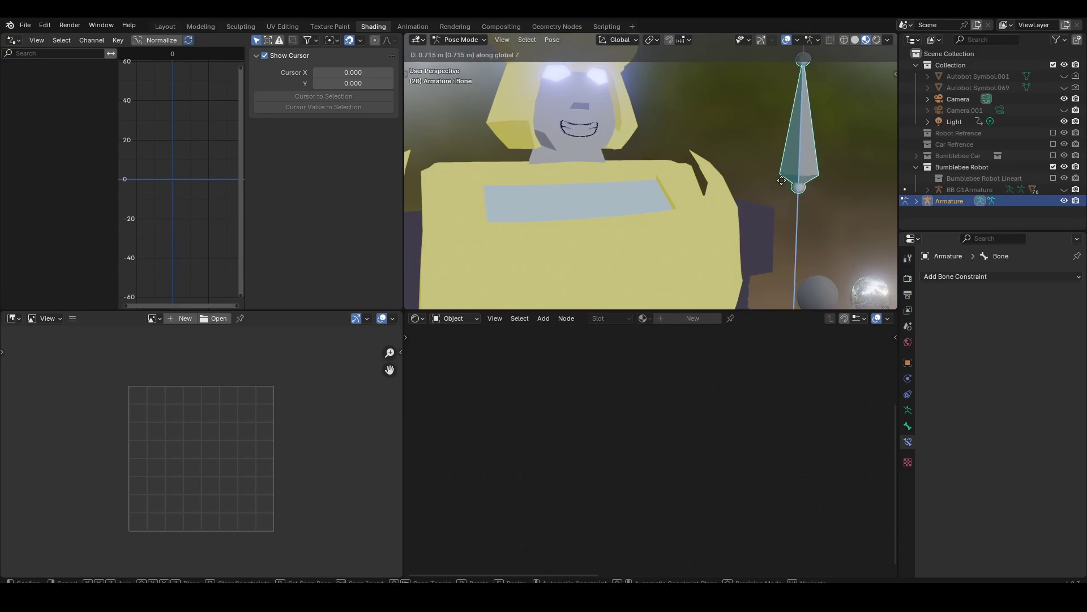
pyautogui.click(702, 143)
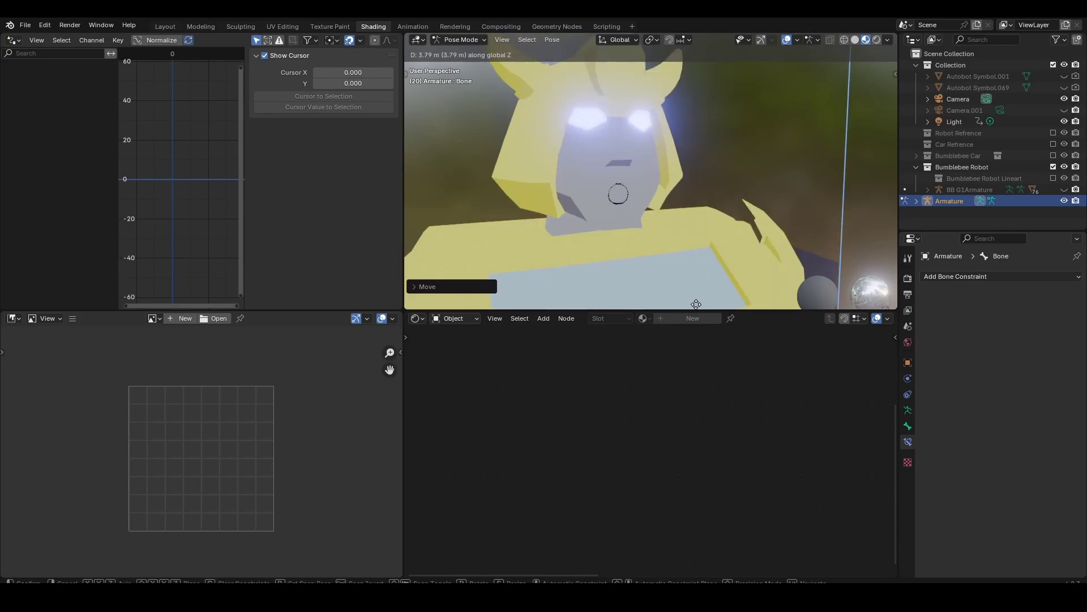
pyautogui.click(698, 136)
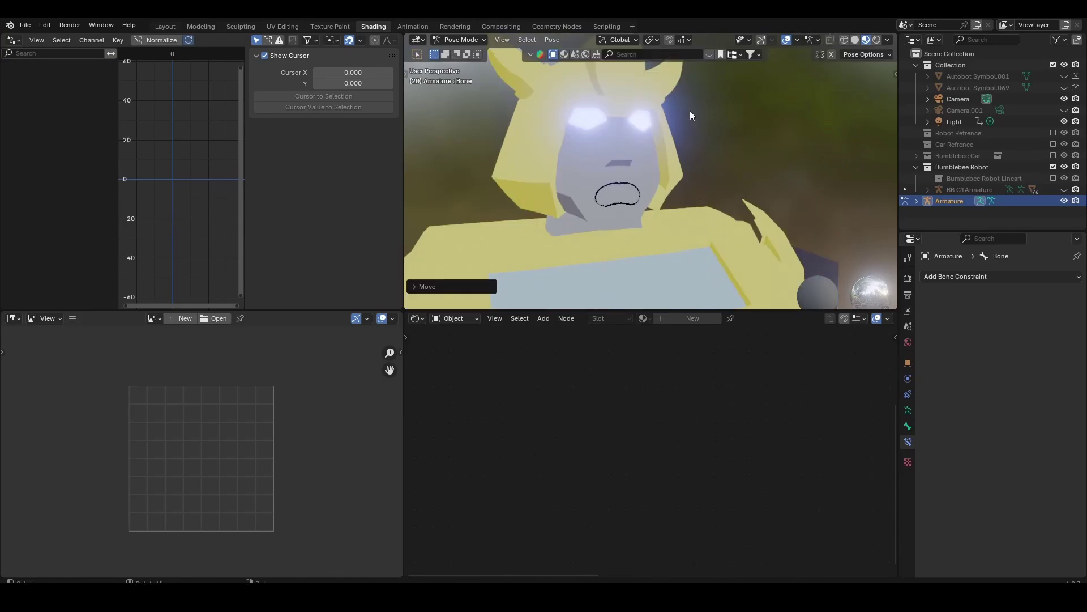
pyautogui.hotkey('ctrl', 'Tab')
# - Name the driver's input variable BBMouth and set its scripted expression to abs(int(BBMouth*10))
pyautogui.click(630, 197)
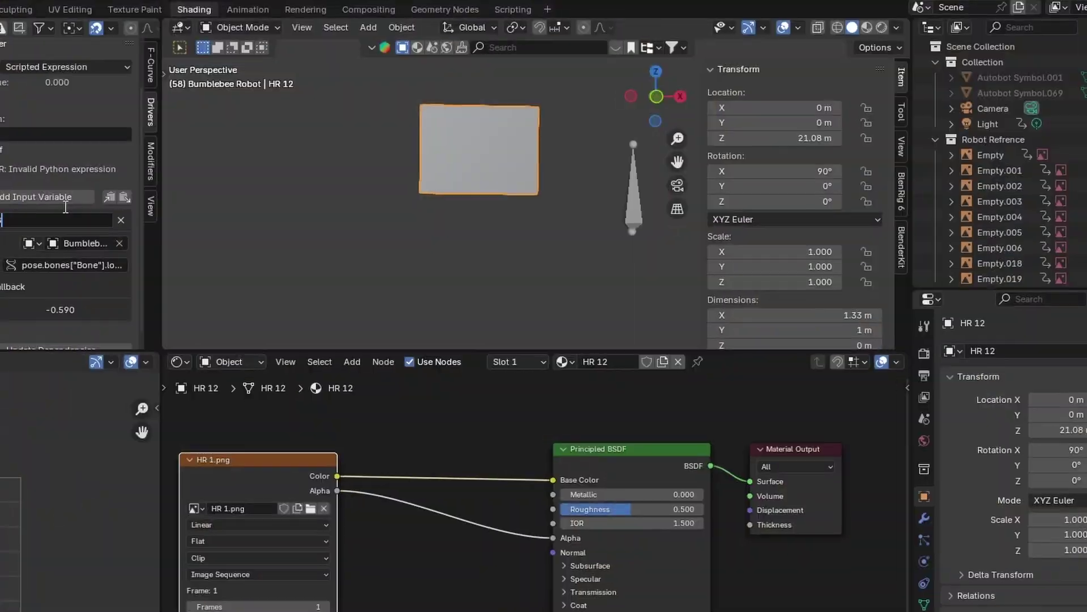
pyautogui.press('Return')
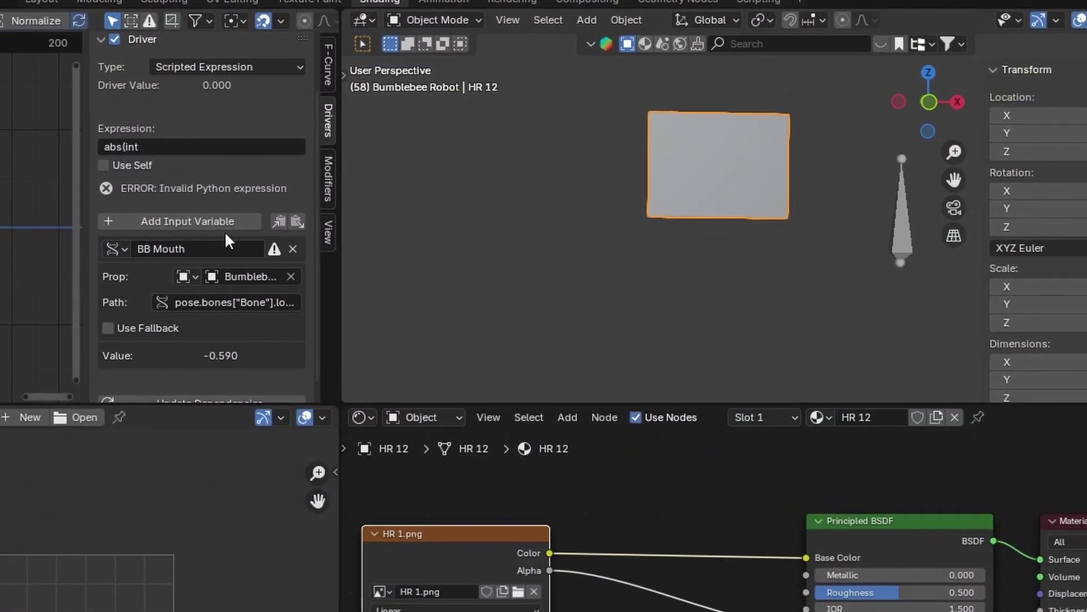
pyautogui.moveTo(275, 252)
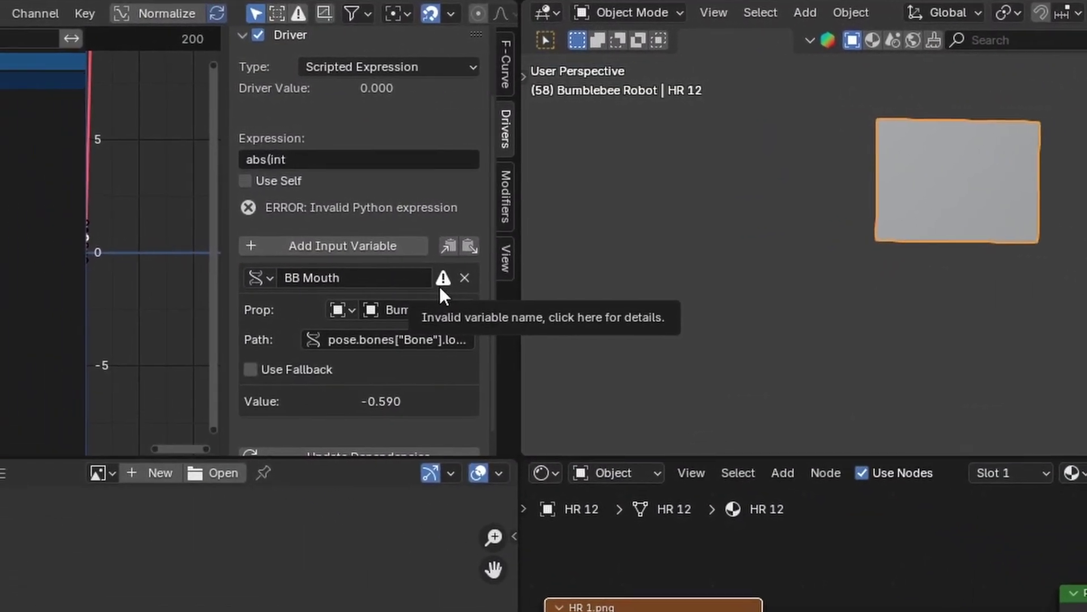
pyautogui.click(443, 280)
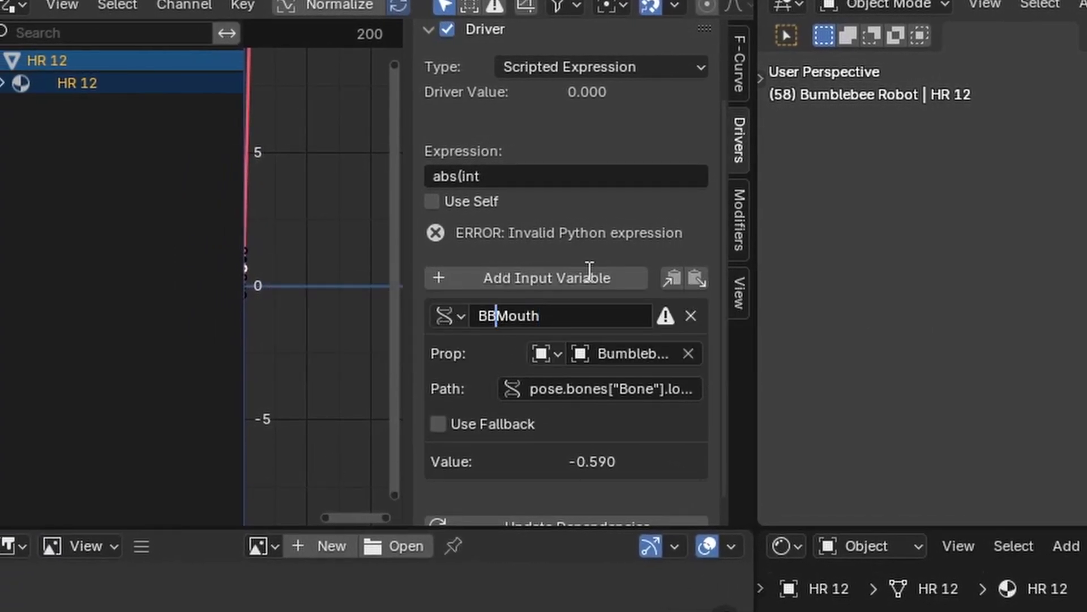
pyautogui.click(596, 182)
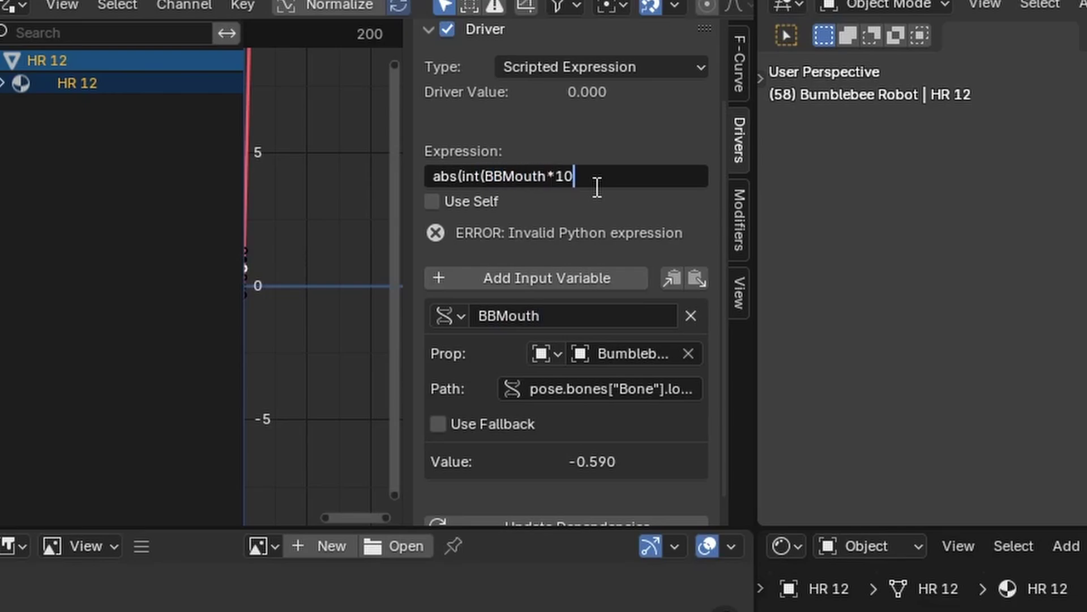
pyautogui.press('Return')
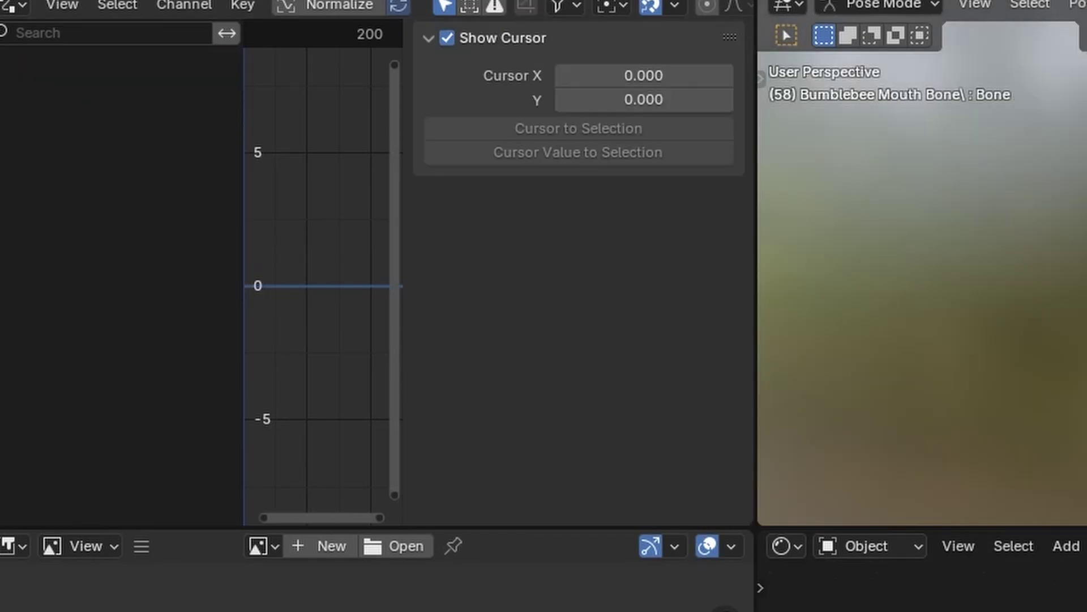
# - Move the mouth bone along the global Z axis to cycle the mouth images, undoing the first move and repeating it
pyautogui.press('g')
pyautogui.press('z')
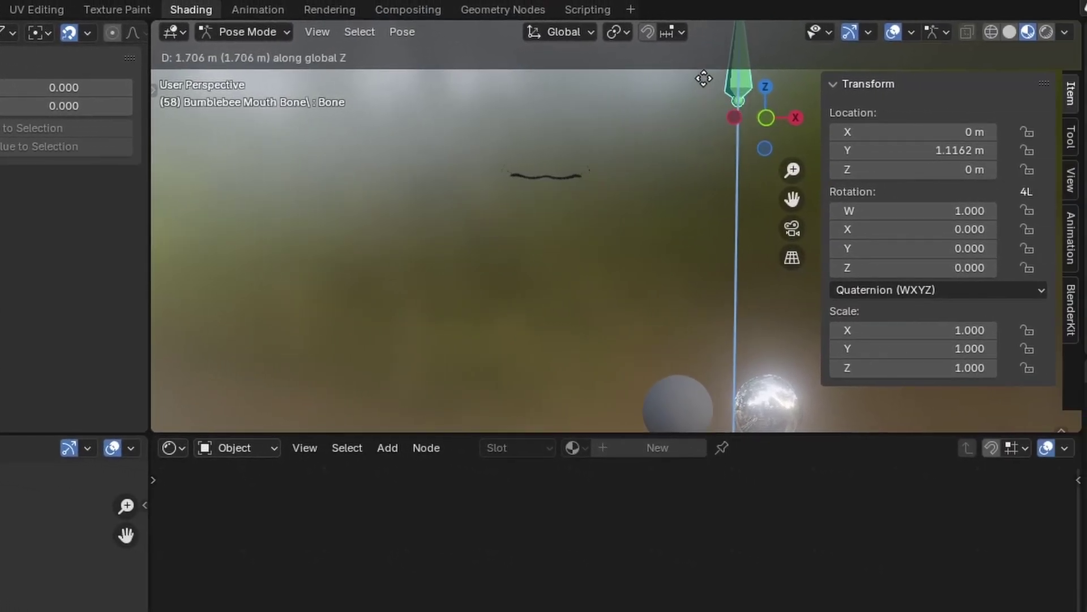
pyautogui.click(703, 69)
pyautogui.hotkey('ctrl', 'z')
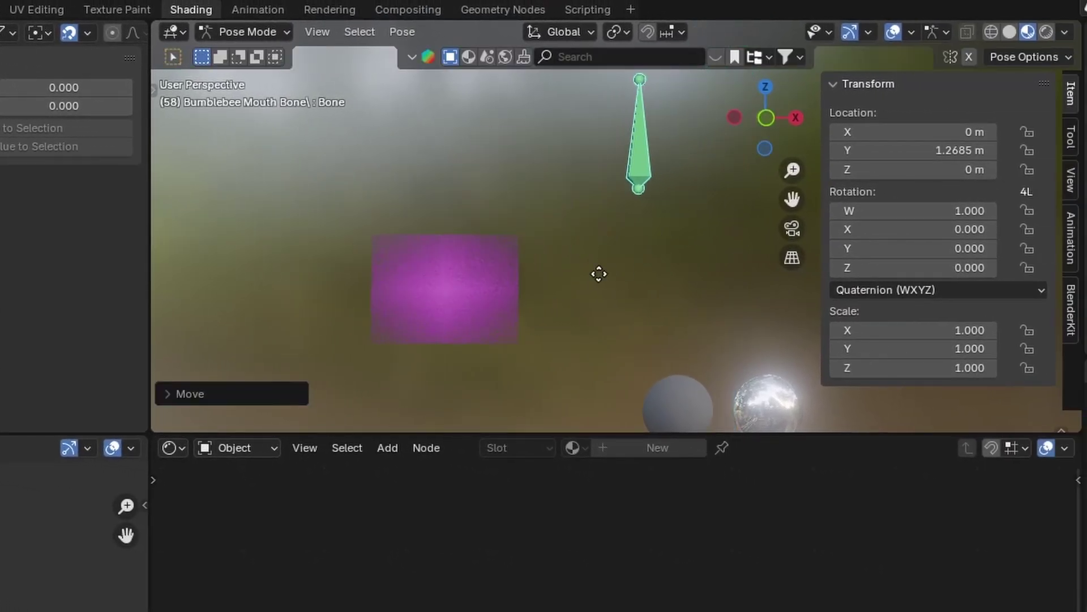
pyautogui.press('g')
pyautogui.press('z')
pyautogui.click(621, 278)
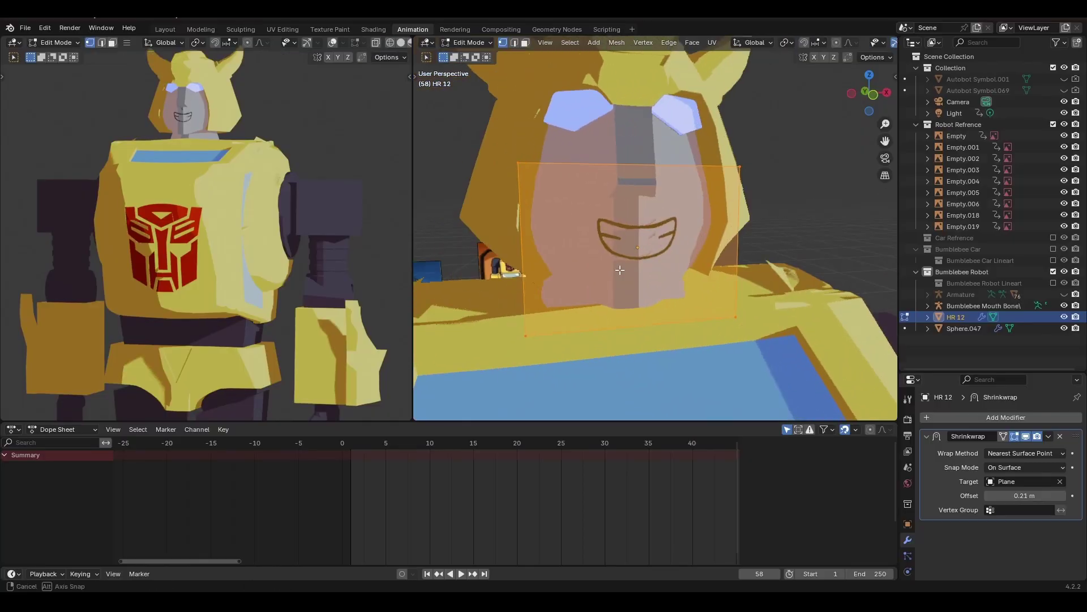
# - Subdivide the HR 12 mouth plane several times and return to Object Mode
pyautogui.rightClick(612, 270)
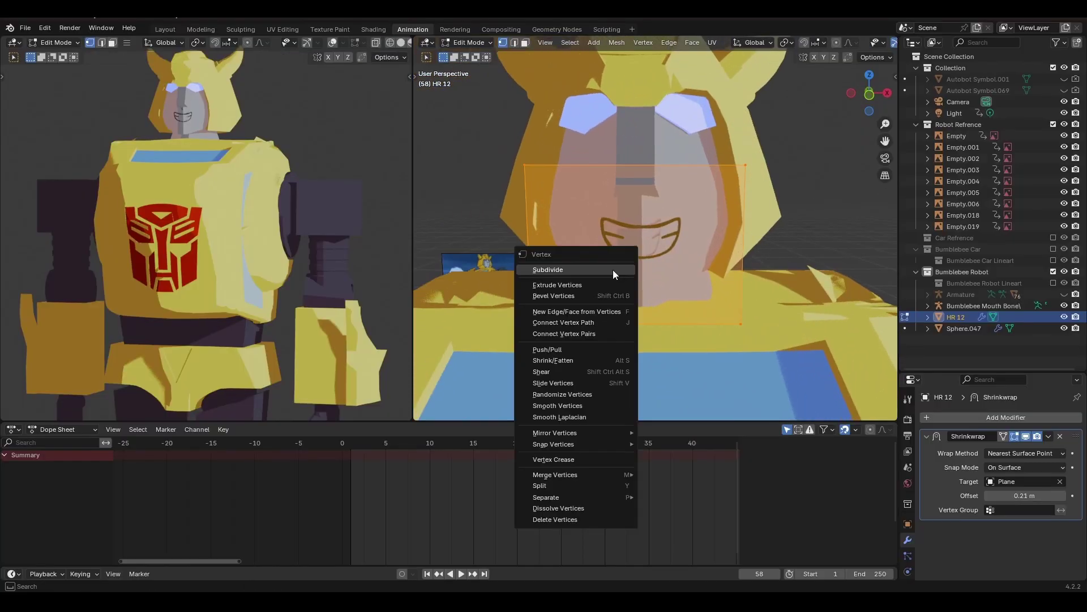
pyautogui.click(613, 269)
pyautogui.rightClick(610, 263)
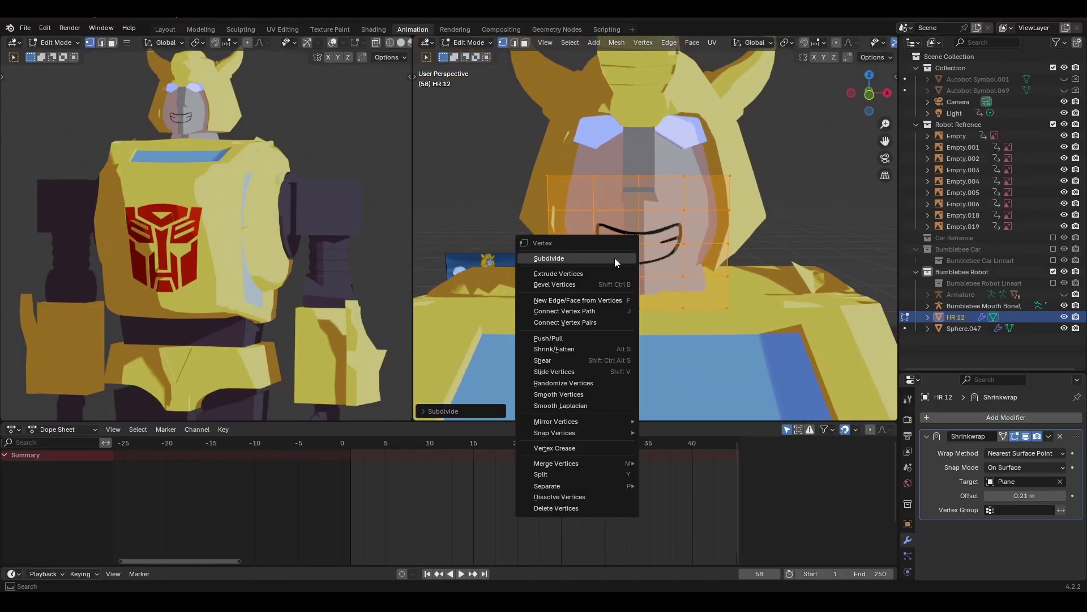
pyautogui.click(614, 262)
pyautogui.moveTo(672, 255); pyautogui.dragTo(600, 272, button='middle')
pyautogui.press('Tab')
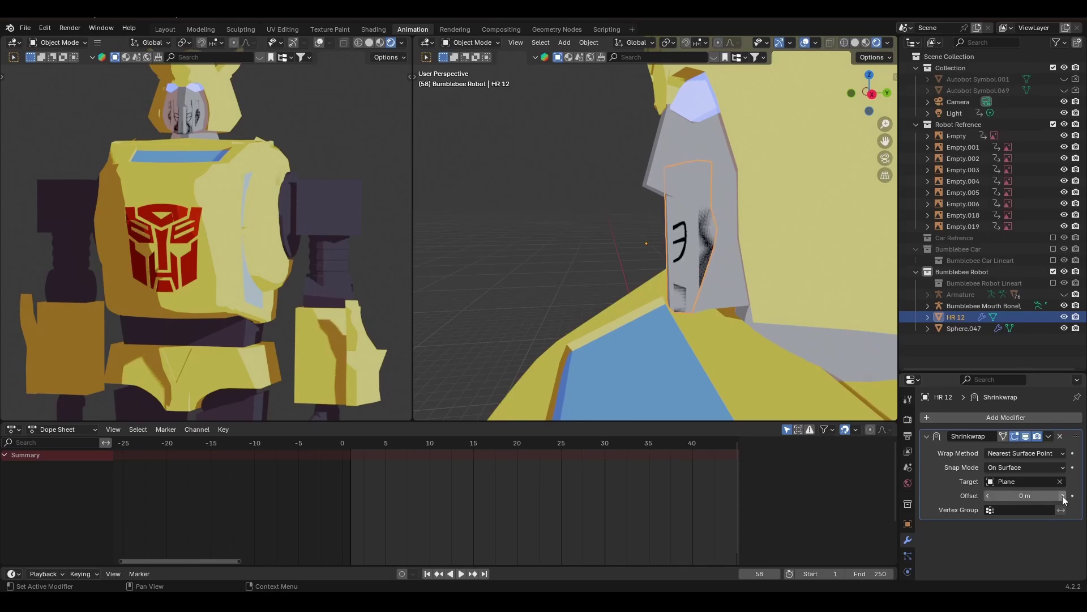
# - Set the mouth plane's Shrinkwrap offset to 0.01 m and move the plane along the Z axis on the face
pyautogui.moveTo(612, 261); pyautogui.dragTo(697, 245, button='middle')
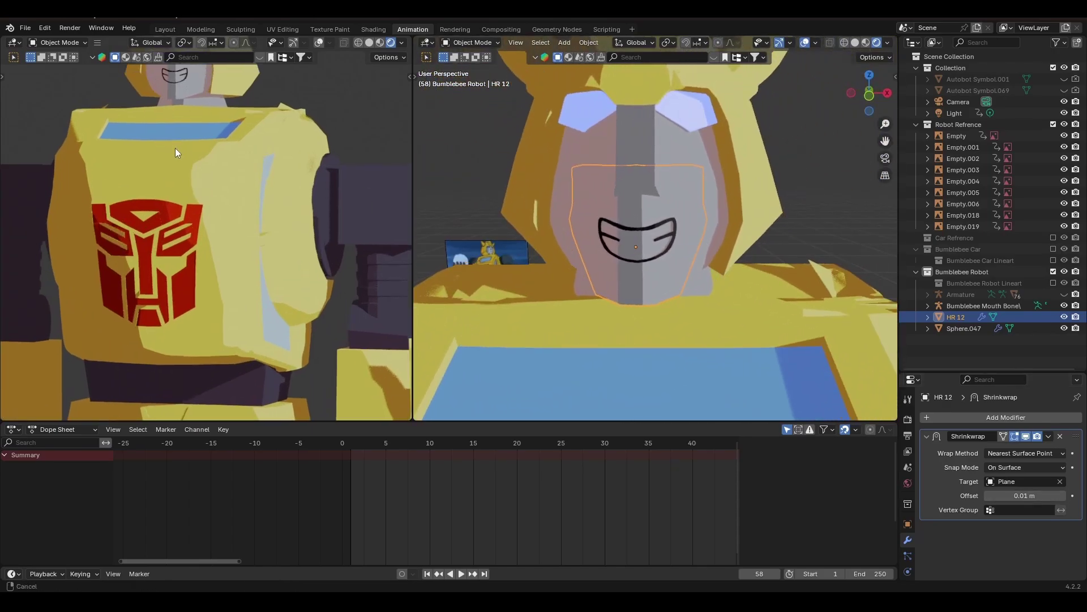
pyautogui.press('g')
pyautogui.press('z')
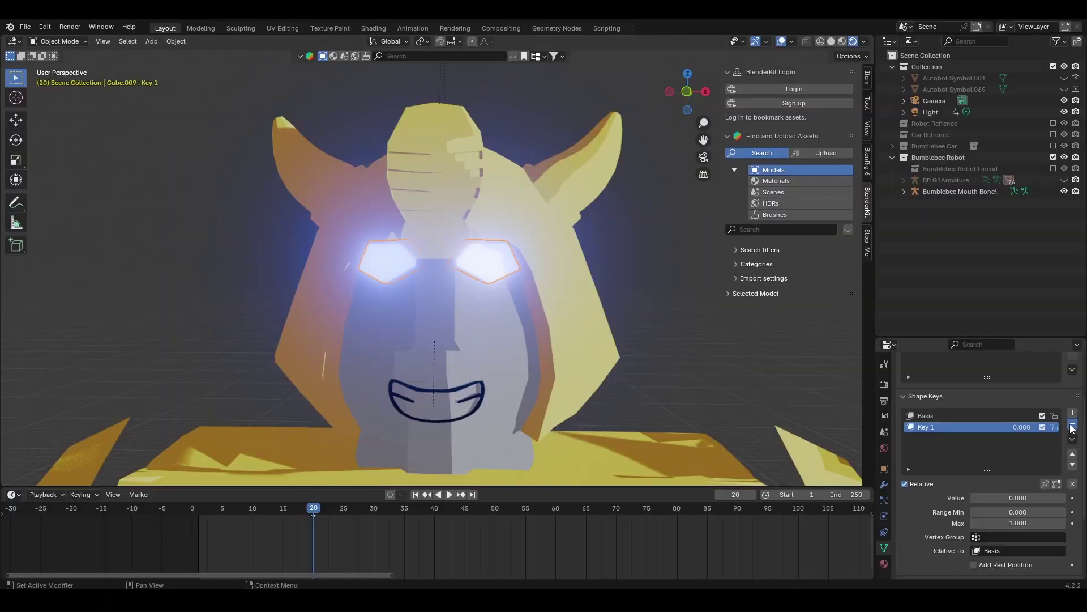
# - Delete the Key 1 and Basis shape keys from the glowing eyes object and select the helmet
pyautogui.click(1071, 428)
pyautogui.click(1071, 428)
pyautogui.click(537, 286)
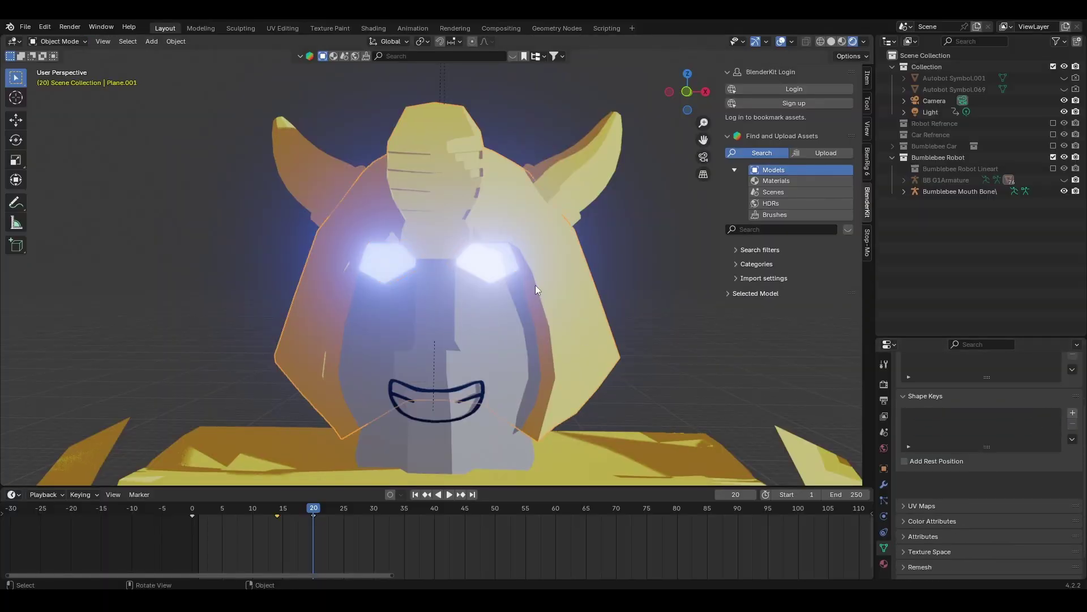
# - Add Basis and Key 1 shape keys to the helmet and nudge its brow-edge vertices along the global Z axis in Edit Mode
pyautogui.click(1072, 413)
pyautogui.click(1072, 413)
pyautogui.press('Tab')
pyautogui.scroll(5, 494, 280)
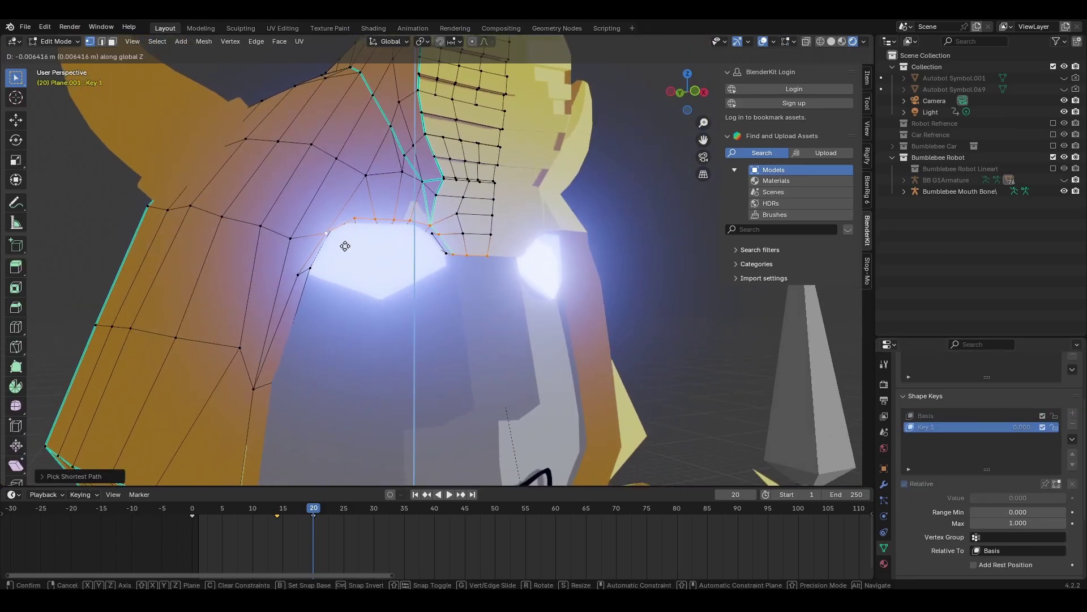
pyautogui.scroll(-4, 437, 264)
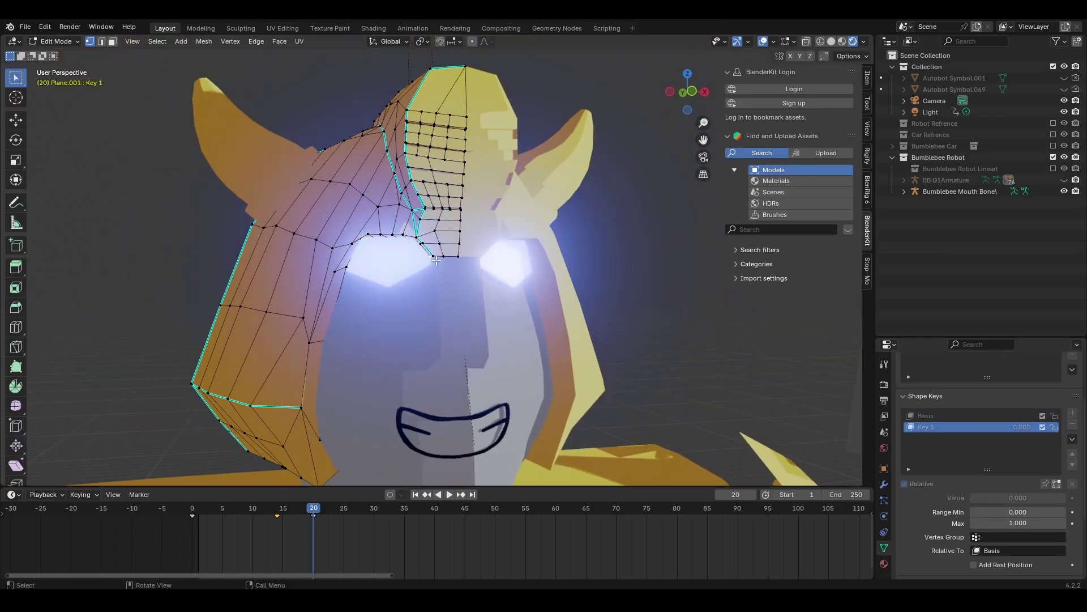
# - Select the row of helmet vertices above the eye and lower it along the Z axis
pyautogui.scroll(2, 437, 260)
pyautogui.moveTo(436, 260)
pyautogui.mouseDown(button='middle')
pyautogui.moveTo(450, 230)
pyautogui.moveTo(446, 243)
pyautogui.mouseUp(button='middle')
pyautogui.moveTo(338, 190); pyautogui.dragTo(331, 203, button='middle')
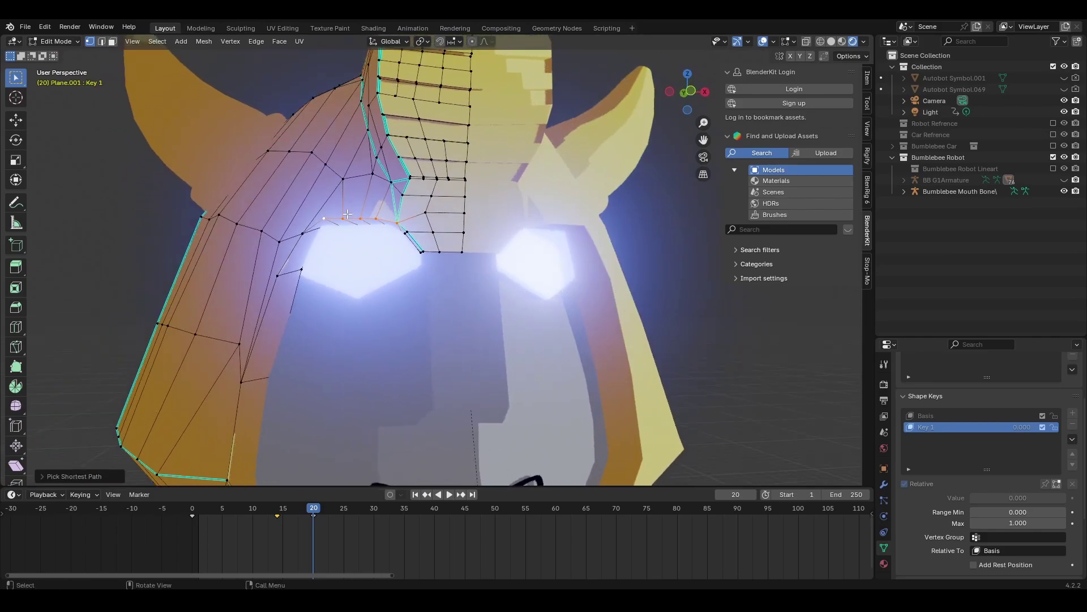
pyautogui.press('g')
pyautogui.press('z')
pyautogui.click(335, 247)
pyautogui.scroll(-1, 464, 246)
pyautogui.scroll(2, 464, 245)
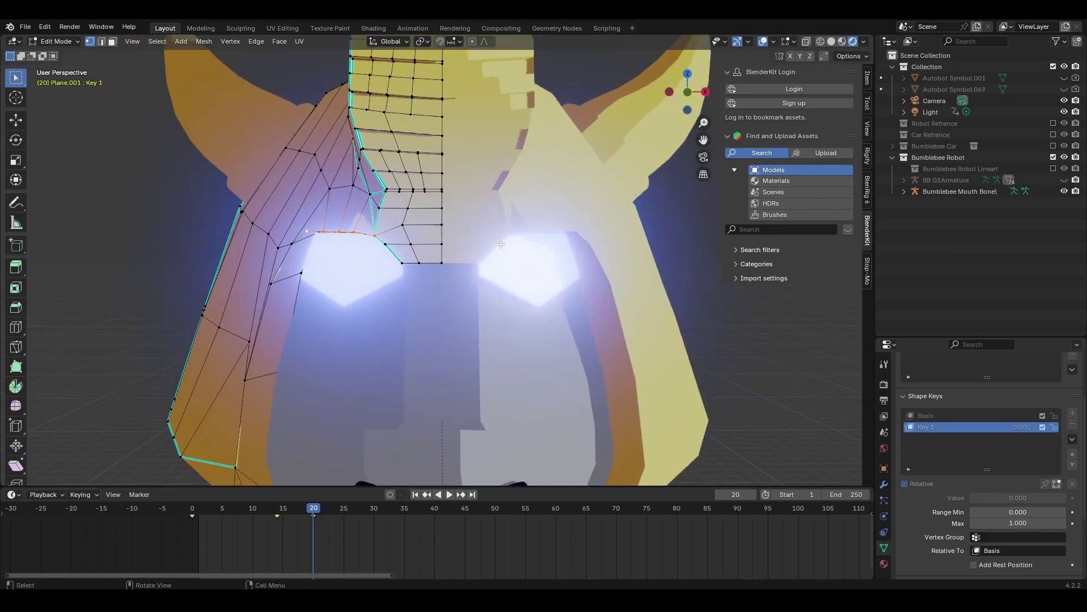
# - Rotate the brow edge to slant towards the nose and move the neighbouring inner vertex down along the Z axis
pyautogui.press('r')
pyautogui.press('Escape')
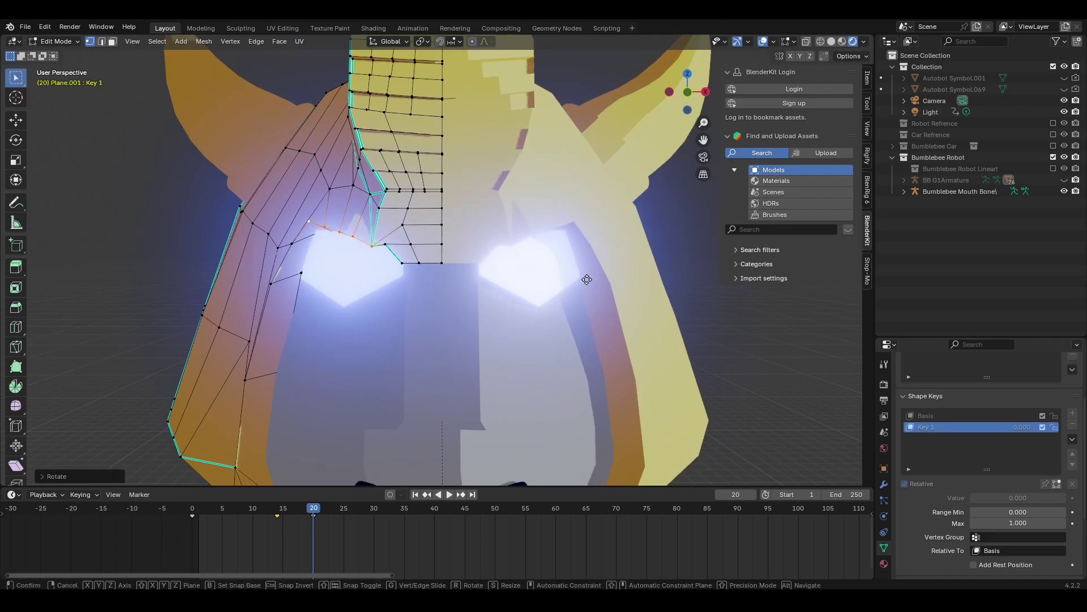
pyautogui.scroll(2, 368, 238)
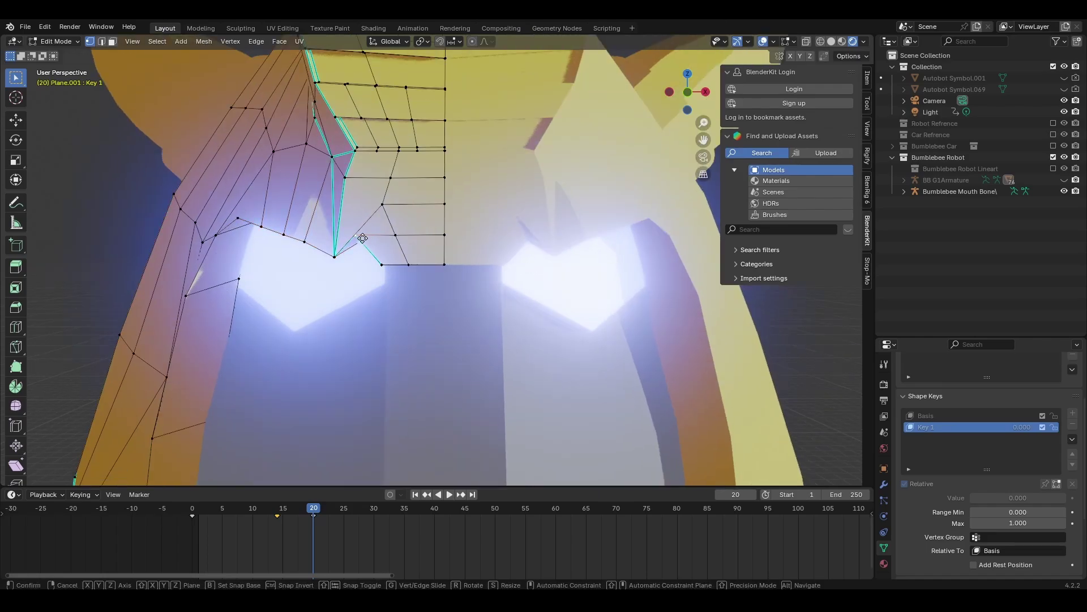
pyautogui.press('z')
pyautogui.click(351, 263)
pyautogui.scroll(-7, 351, 263)
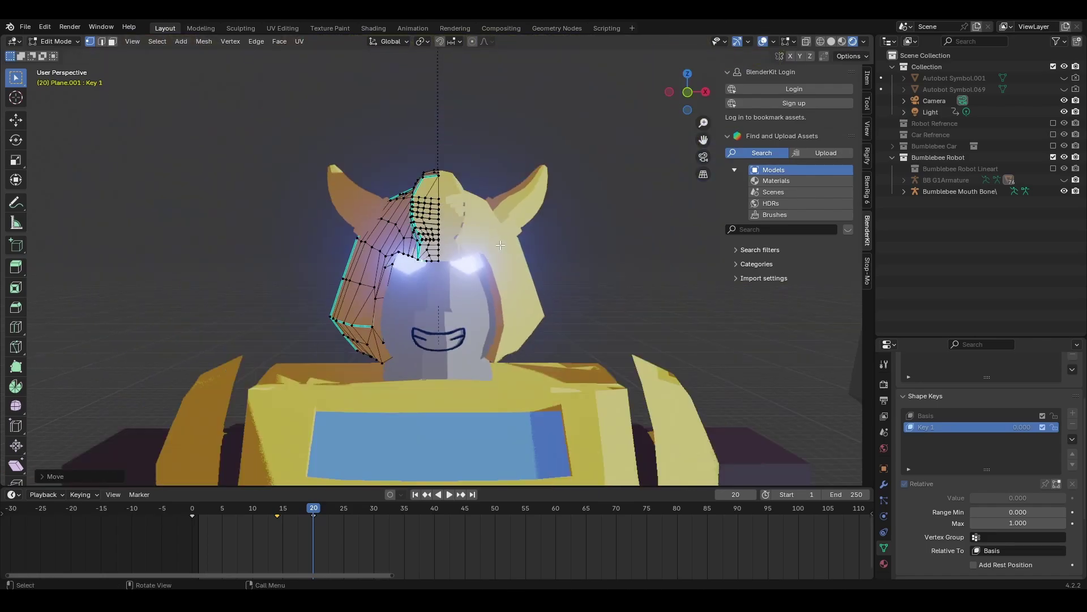
# - Return the helmet to Object Mode and save the file
pyautogui.press('Tab')
pyautogui.moveTo(595, 262); pyautogui.dragTo(521, 262, button='middle')
pyautogui.scroll(1, 324, 271)
pyautogui.hotkey('ctrl', 's')
pyautogui.moveTo(323, 271); pyautogui.dragTo(846, 462, button='middle')
pyautogui.hotkey('ctrl', 's')
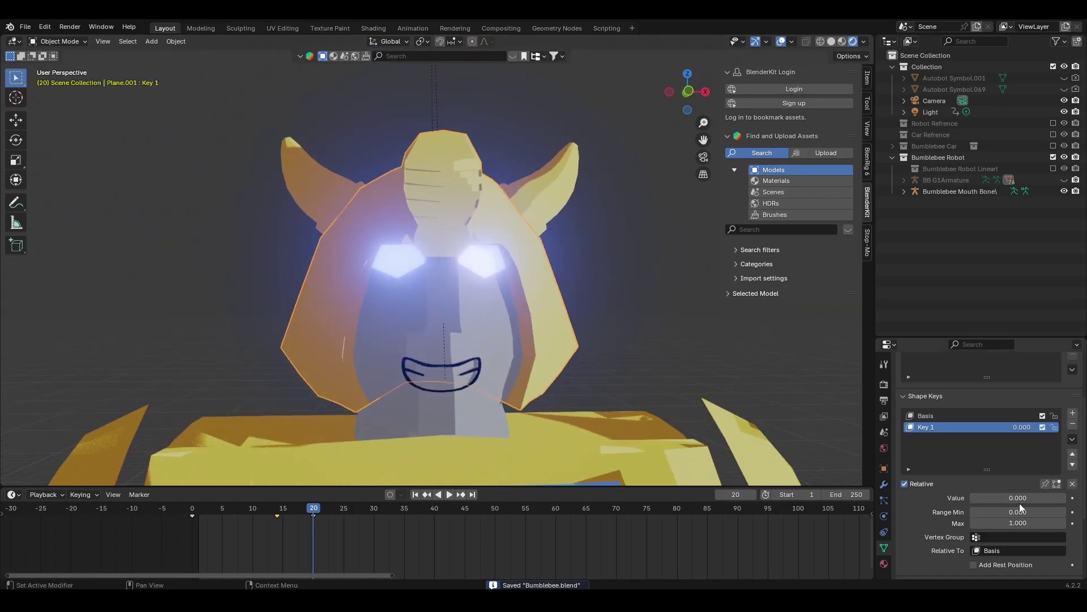
# - With Key 1 set to 1.000, move the helmet's central brow vertices along the Z axis and return to Object Mode
pyautogui.press('Tab')
pyautogui.scroll(6, 448, 240)
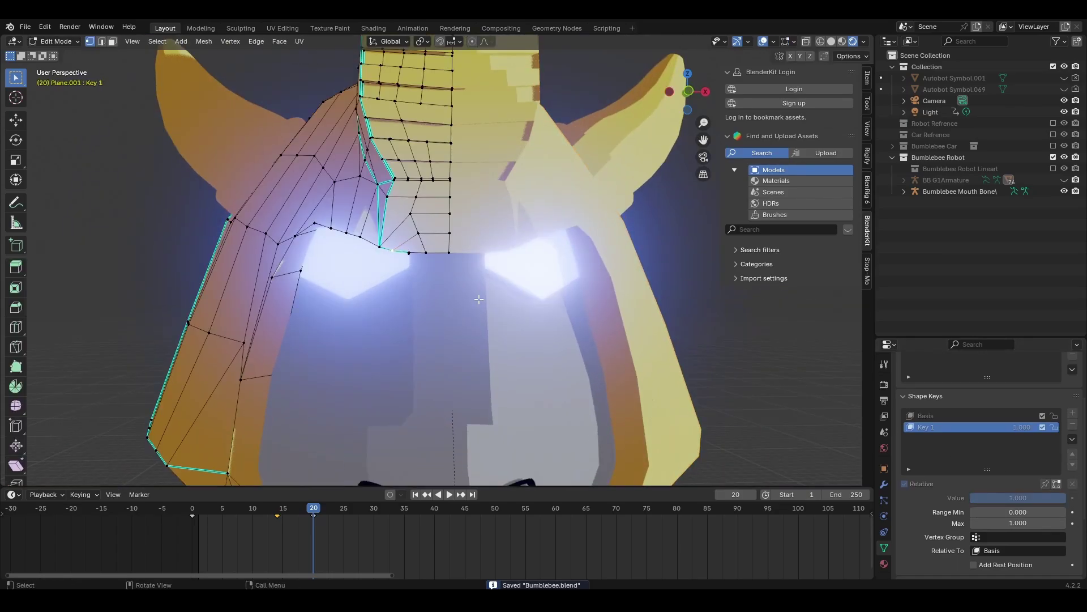
pyautogui.moveTo(419, 204); pyautogui.dragTo(442, 140, button='middle')
pyautogui.moveTo(453, 103); pyautogui.dragTo(511, 333, button='middle')
pyautogui.press('g')
pyautogui.press('z')
pyautogui.click(485, 216)
pyautogui.scroll(-5, 484, 216)
pyautogui.press('Tab')
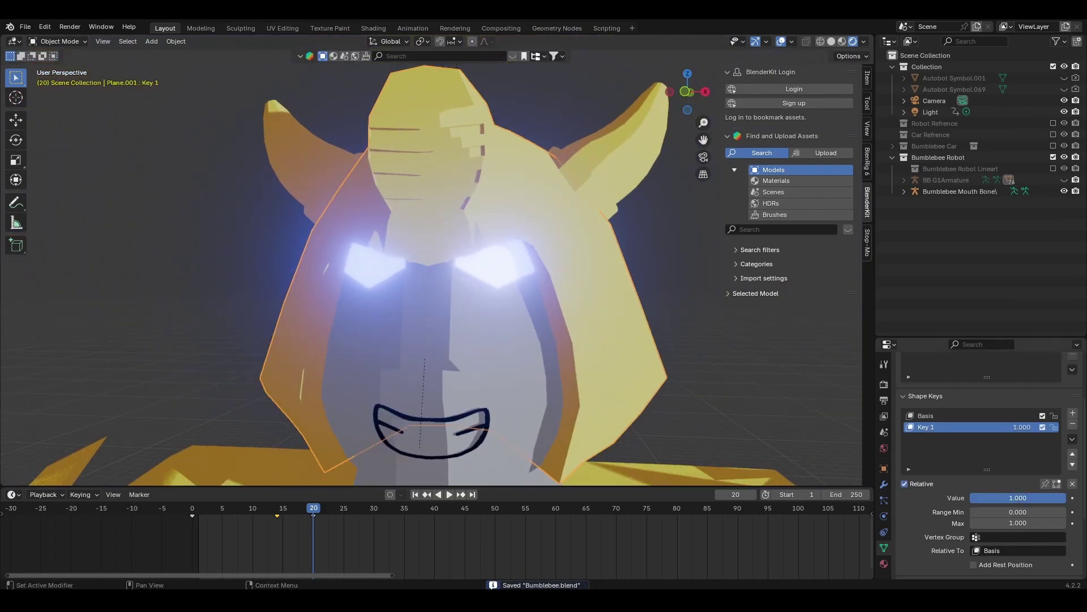
pyautogui.press('Tab')
pyautogui.press('Tab')
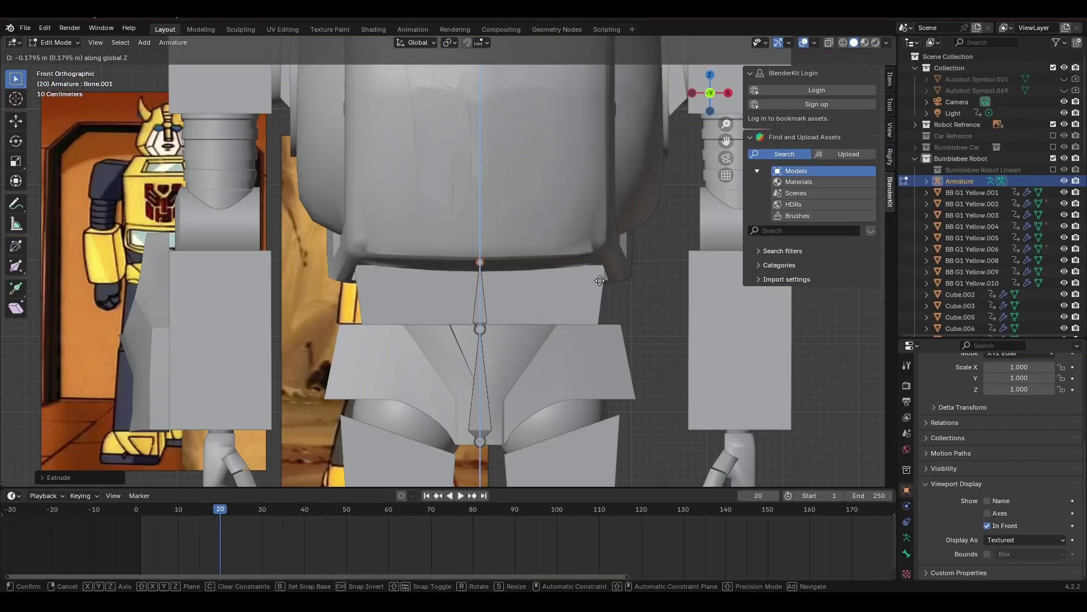
# - Extrude the armature's spine bone along the Z axis and move the hip bone's end to the top of the leg
pyautogui.scroll(-4, 544, 144)
pyautogui.press('e')
pyautogui.press('z')
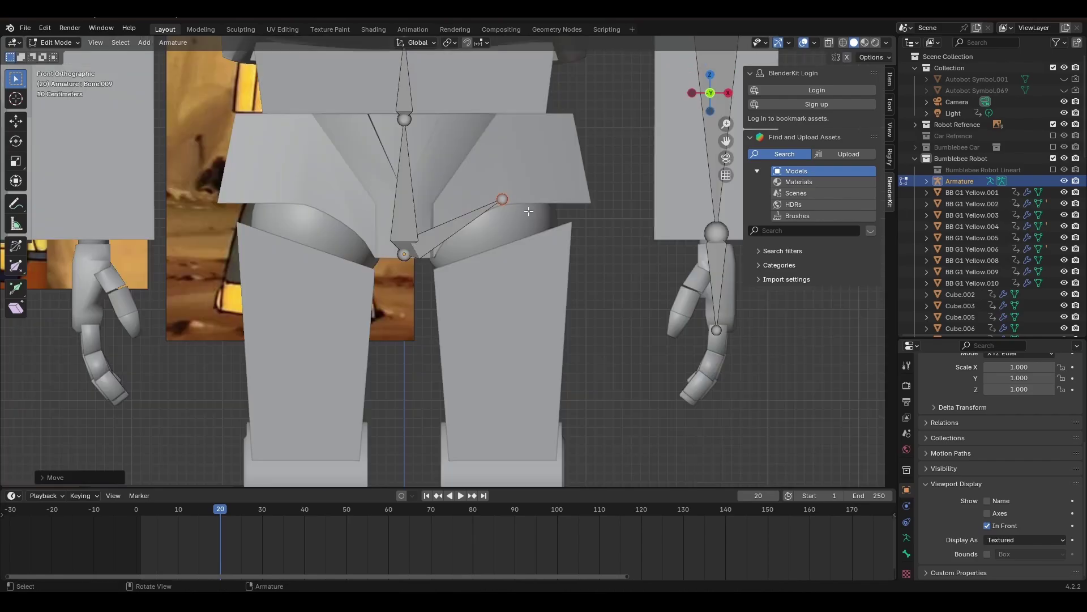
pyautogui.scroll(-1, 528, 211)
pyautogui.press('g')
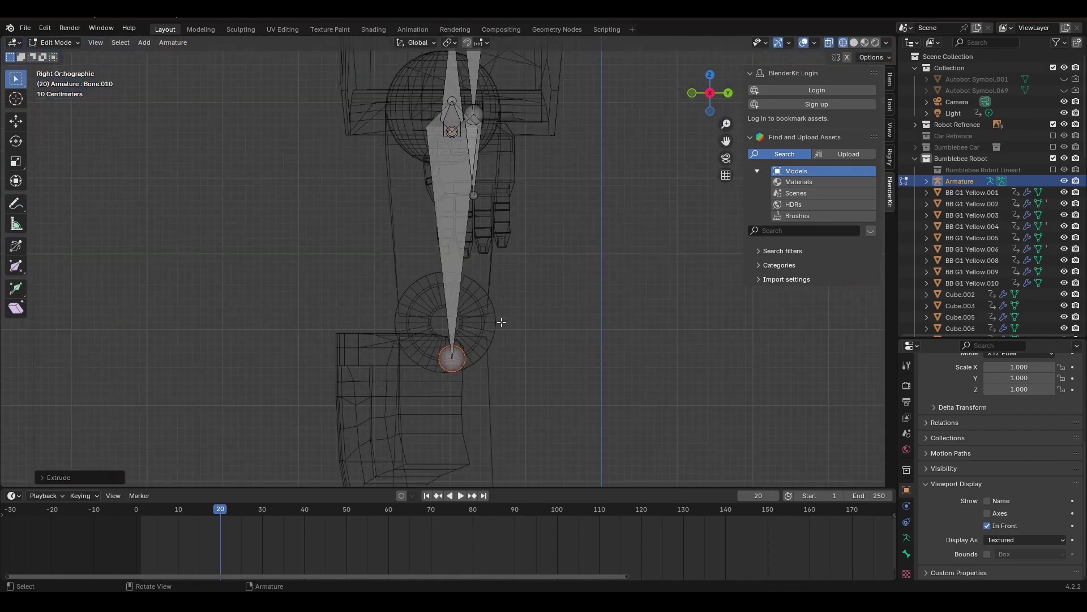
# - Move the knee joint along the Z axis into the knee and extrude the lower leg bone along Z down to the ankle
pyautogui.press('g')
pyautogui.press('z')
pyautogui.click(483, 322)
pyautogui.scroll(-3, 483, 321)
pyautogui.keyDown('shift'); pyautogui.moveTo(467, 364); pyautogui.dragTo(496, 270, button='middle'); pyautogui.keyUp('shift')
pyautogui.press('e')
pyautogui.press('z')
pyautogui.click(490, 398)
# - Extrude a foot bone about 2.93 m long from the ankle to the toe and switch off wireframe shading
pyautogui.scroll(1, 490, 398)
pyautogui.keyDown('shift'); pyautogui.moveTo(500, 382); pyautogui.dragTo(506, 320, button='middle'); pyautogui.keyUp('shift')
pyautogui.press('e')
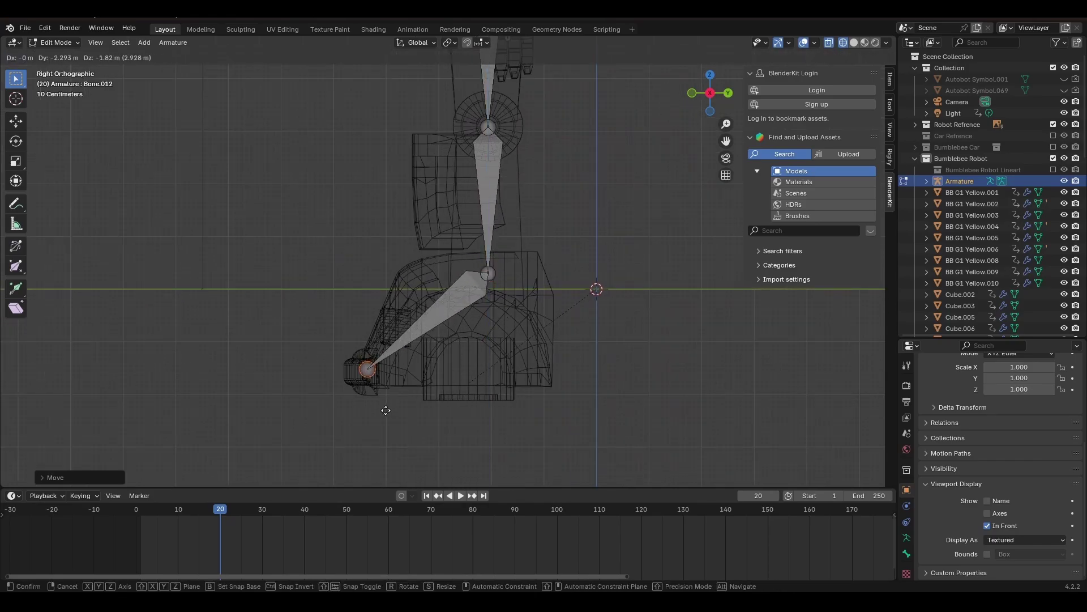
pyautogui.click(385, 412)
pyautogui.hotkey('shift', 'z')
# - Extrude short control bones from the ankle and knee joints of the rigged leg
pyautogui.scroll(-1, 580, 359)
pyautogui.moveTo(580, 359)
pyautogui.mouseDown(button='middle')
pyautogui.moveTo(636, 325)
pyautogui.moveTo(658, 333)
pyautogui.moveTo(629, 323)
pyautogui.mouseUp(button='middle')
pyautogui.scroll(1, 629, 323)
pyautogui.scroll(-3, 629, 323)
pyautogui.keyDown('shift'); pyautogui.moveTo(544, 266); pyautogui.dragTo(481, 311, button='middle'); pyautogui.keyUp('shift')
pyautogui.scroll(6, 532, 318)
pyautogui.click(434, 309)
pyautogui.click(566, 306)
pyautogui.keyDown('shift'); pyautogui.moveTo(457, 157); pyautogui.dragTo(464, 235, button='middle'); pyautogui.keyUp('shift')
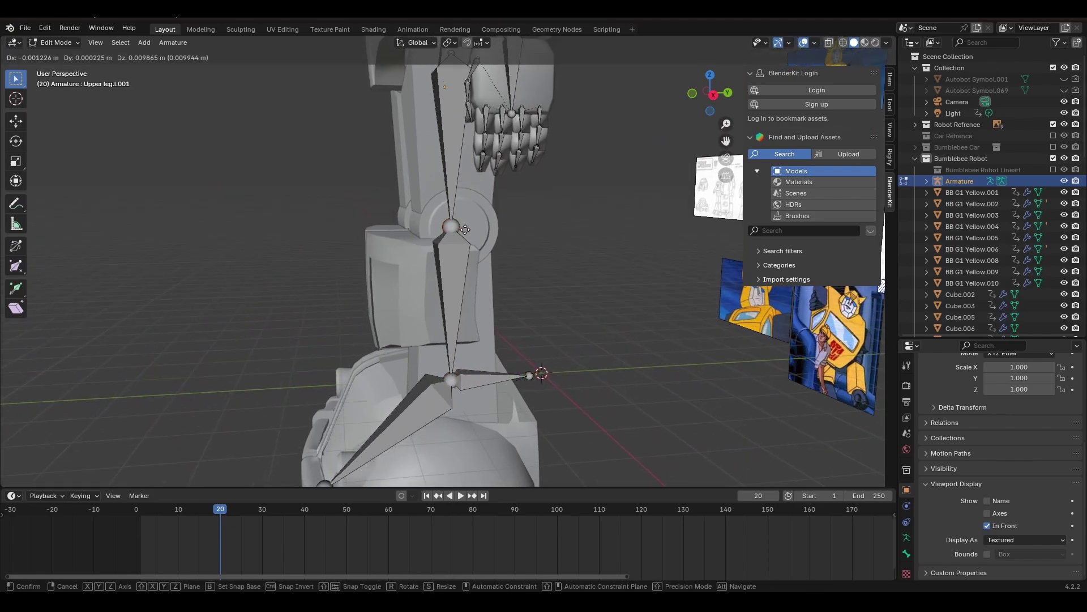
pyautogui.moveTo(343, 230); pyautogui.dragTo(379, 252, button='middle')
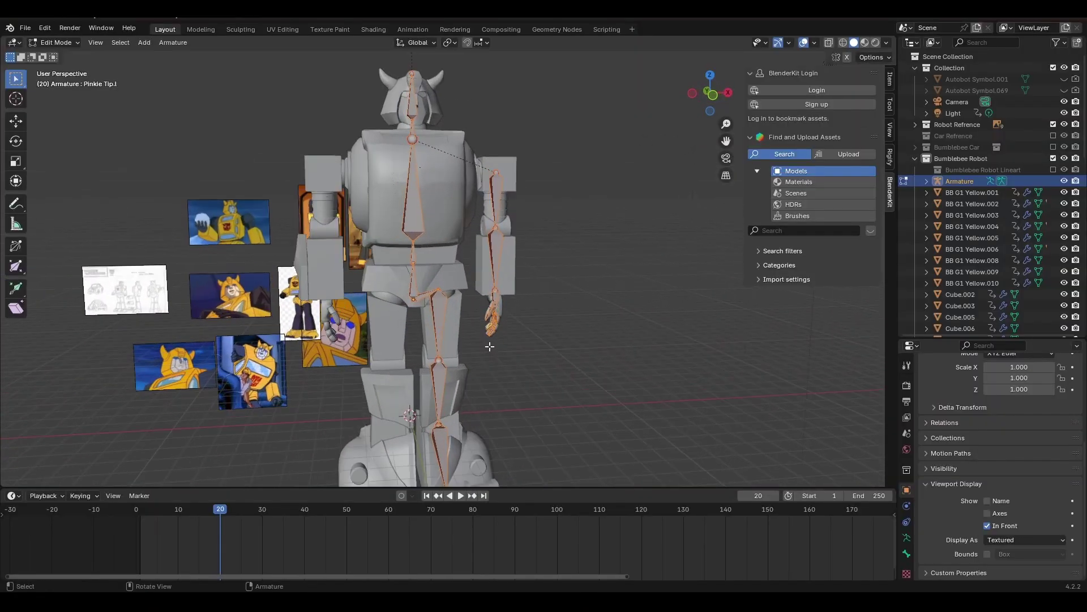
# - Extrude a heel control bone about 1.47 m backward from the lower leg's ankle joint along the Y axis
pyautogui.moveTo(485, 363); pyautogui.dragTo(396, 365, button='middle')
pyautogui.keyDown('shift'); pyautogui.moveTo(456, 408); pyautogui.dragTo(457, 337, button='middle'); pyautogui.keyUp('shift')
pyautogui.scroll(1, 457, 336)
pyautogui.click(438, 379)
pyautogui.scroll(3, 438, 379)
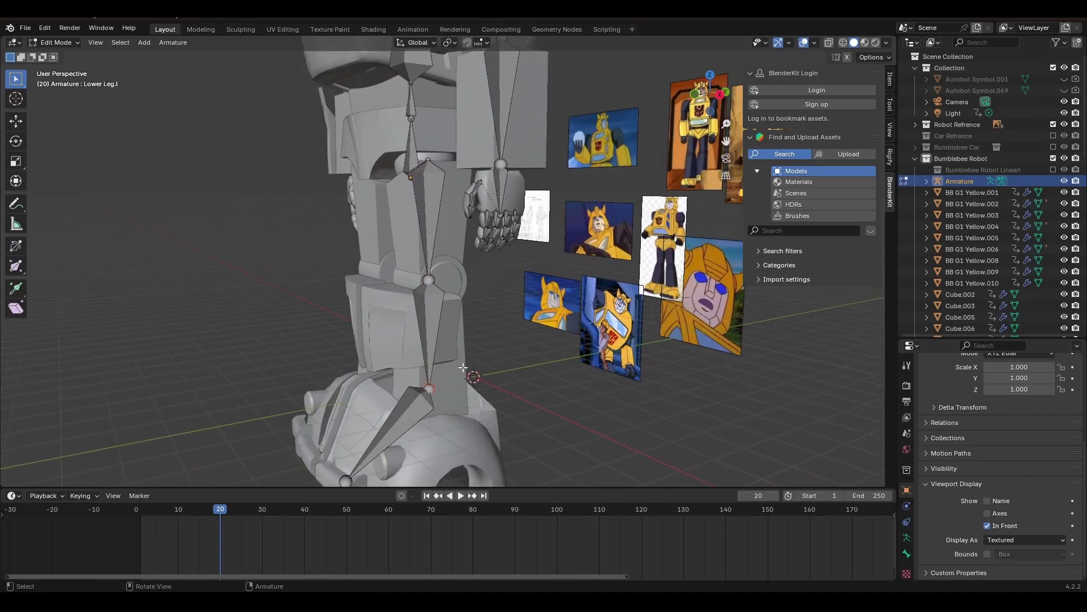
pyautogui.moveTo(541, 398); pyautogui.dragTo(524, 266, button='middle')
pyautogui.moveTo(524, 266); pyautogui.dragTo(484, 275, button='middle')
pyautogui.press('e')
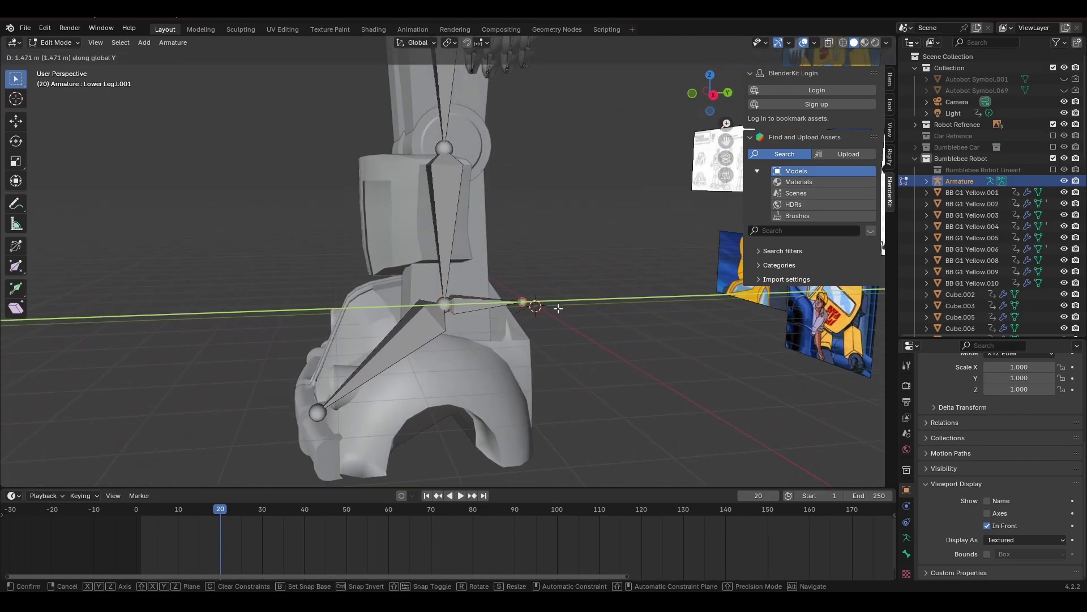
pyautogui.press('y')
pyautogui.click(558, 309)
# - Extrude a pole bone about 2.05 m forward from the knee joint along the Y axis
pyautogui.keyDown('shift'); pyautogui.moveTo(469, 238); pyautogui.dragTo(477, 313, button='middle'); pyautogui.keyUp('shift')
pyautogui.press('e')
pyautogui.press('y')
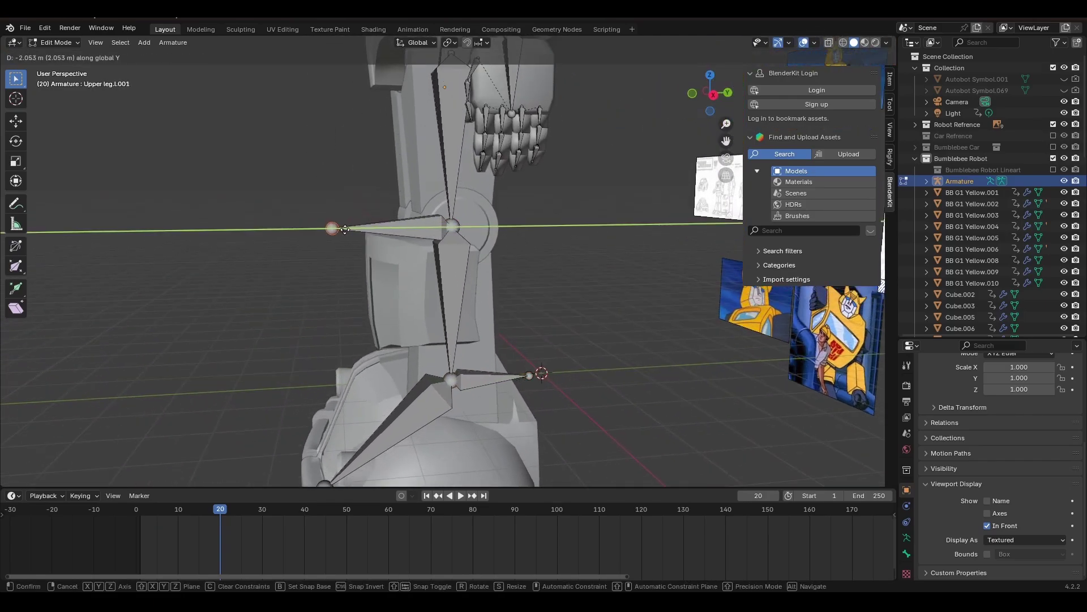
pyautogui.click(344, 228)
# - Disconnect the knee's pole bone from its parent and switch the armature to Pose Mode
pyautogui.moveTo(345, 229); pyautogui.dragTo(402, 228, button='middle')
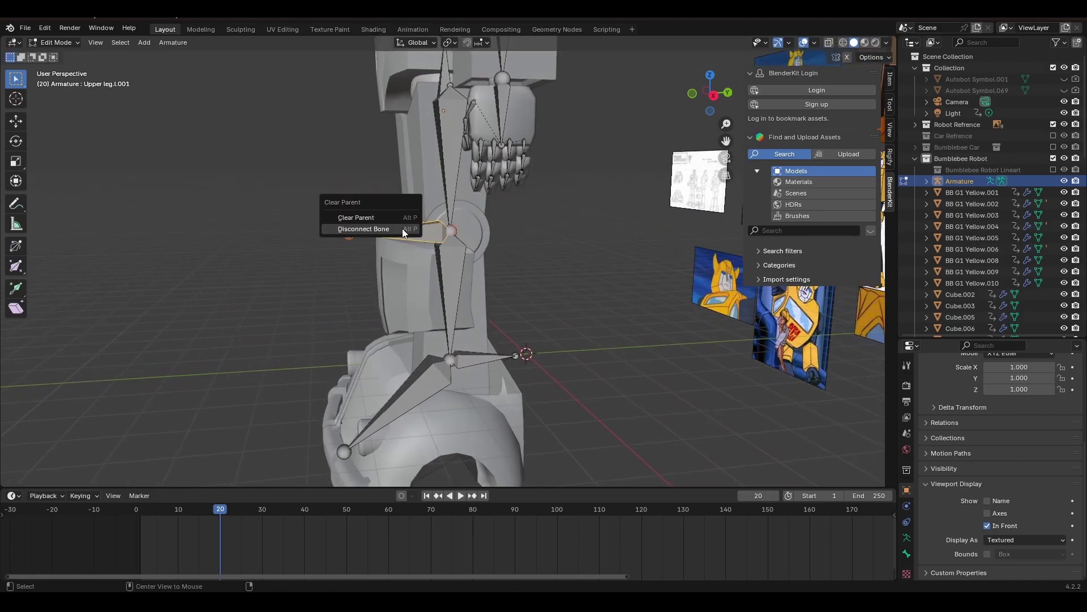
pyautogui.click(403, 229)
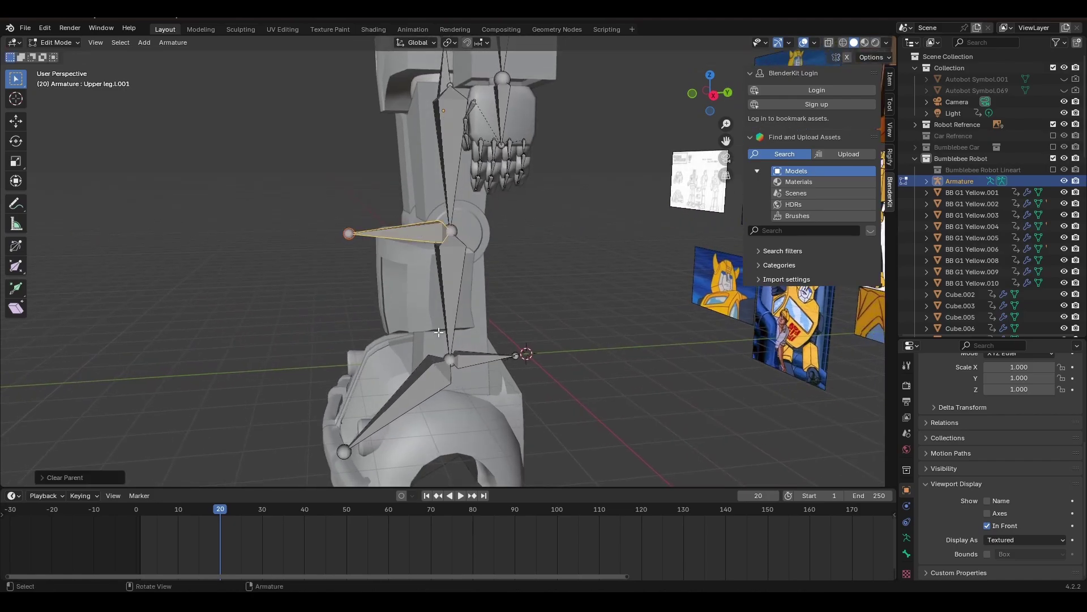
pyautogui.click(470, 350)
pyautogui.press('Tab')
pyautogui.hotkey('ctrl', 'Tab')
# - Try adding an IK constraint to the lower leg bone with the knee's pole bone as target, and undo it
pyautogui.moveTo(454, 309)
pyautogui.mouseDown(button='middle')
pyautogui.moveTo(522, 311)
pyautogui.moveTo(436, 304)
pyautogui.mouseUp(button='middle')
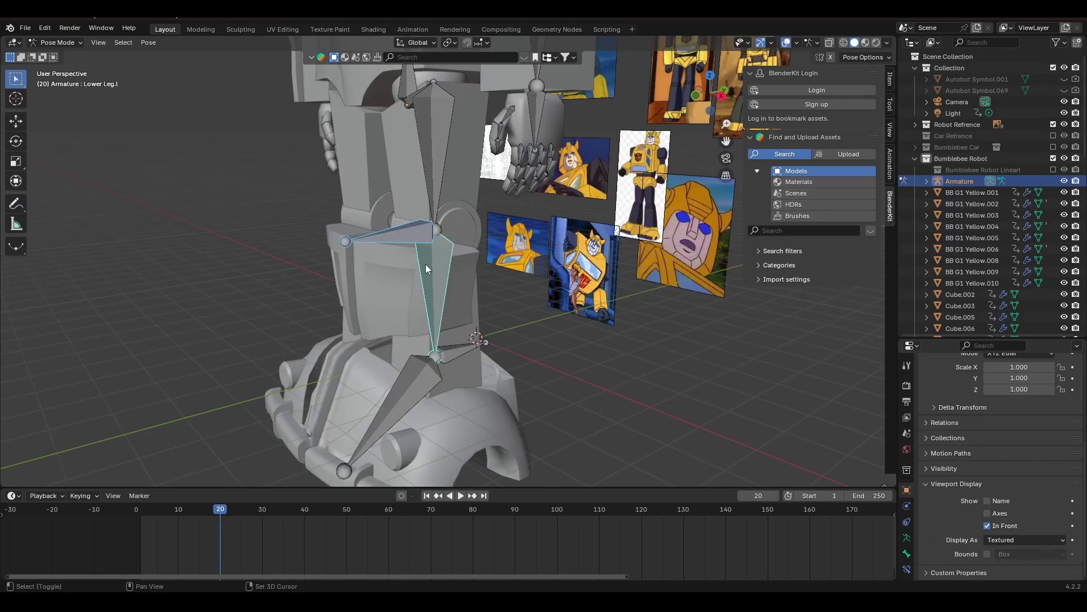
pyautogui.hotkey('shift', 'i')
pyautogui.click(426, 264)
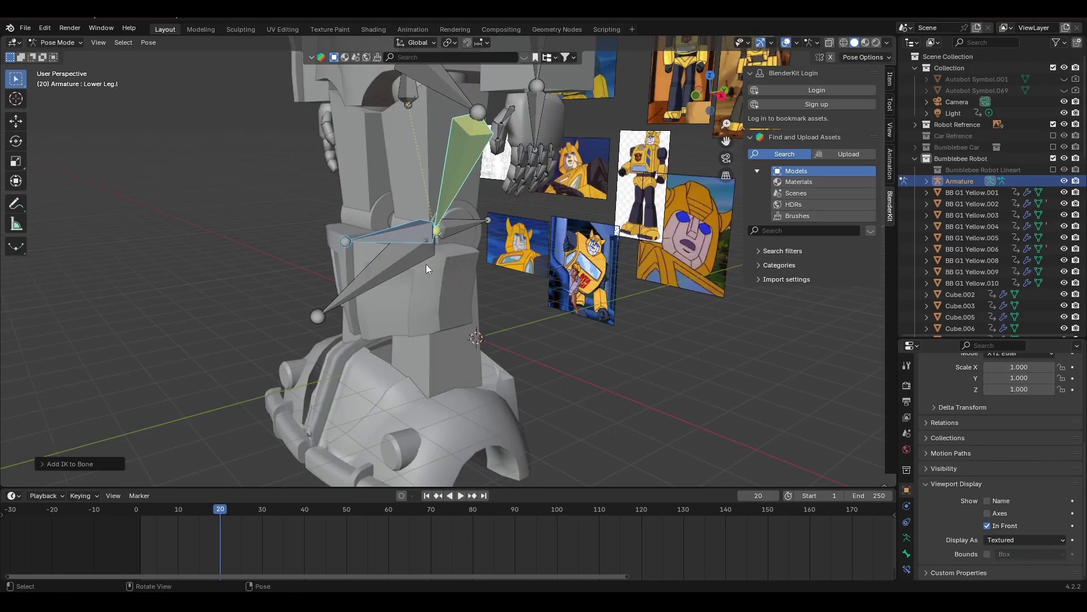
pyautogui.hotkey('ctrl', 'z')
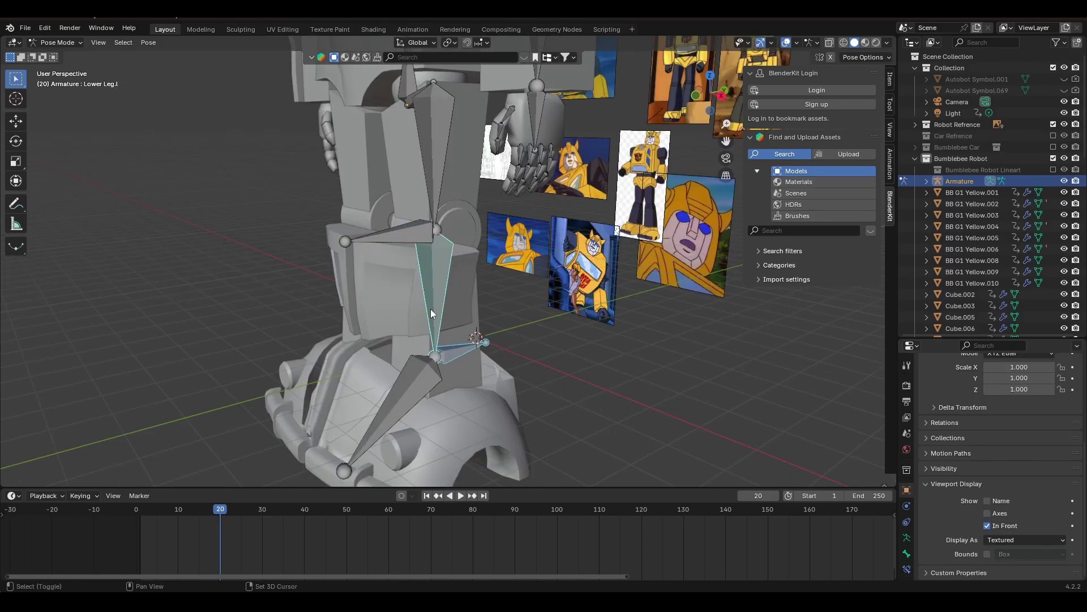
# - Add an IK constraint to the lower leg bone targeting the heel control bone and open its constraint settings
pyautogui.hotkey('shift', 'i')
pyautogui.click(430, 309)
pyautogui.click(440, 315)
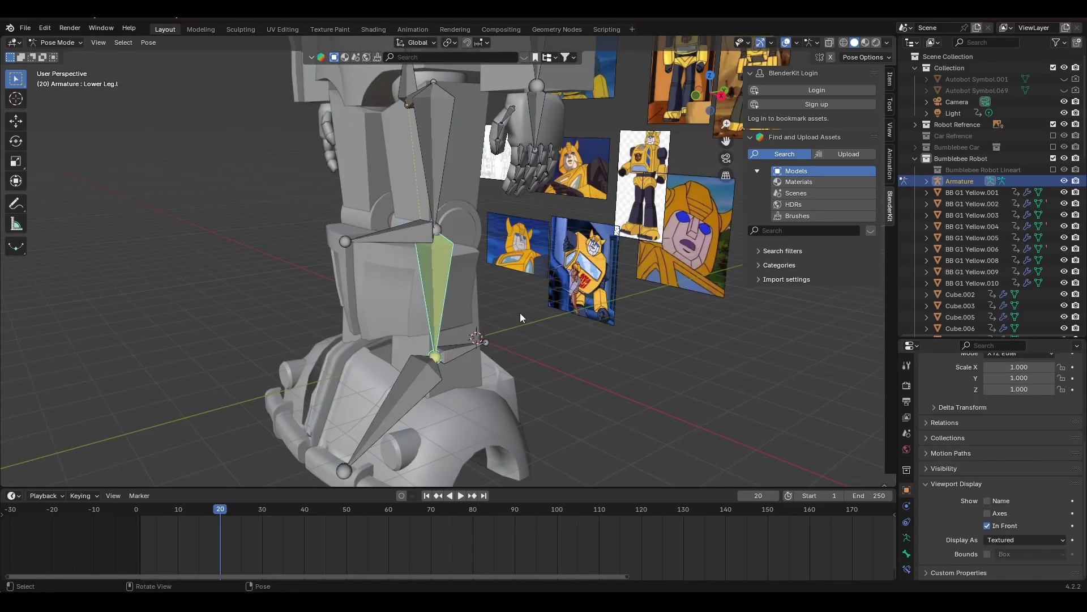
pyautogui.click(906, 565)
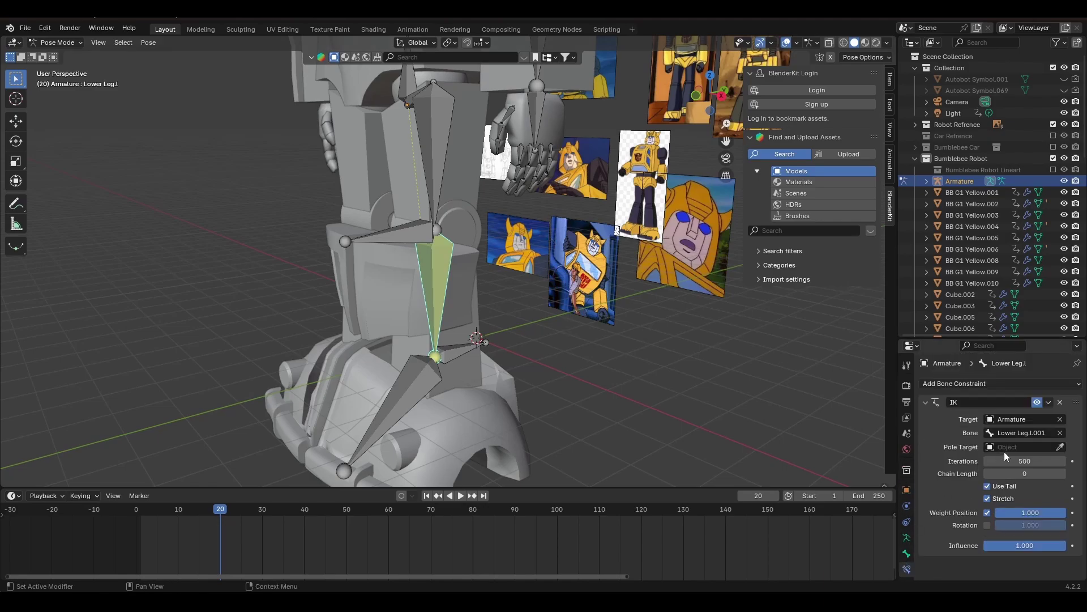
pyautogui.scroll(-2, 641, 351)
pyautogui.moveTo(641, 352); pyautogui.dragTo(731, 367, button='middle')
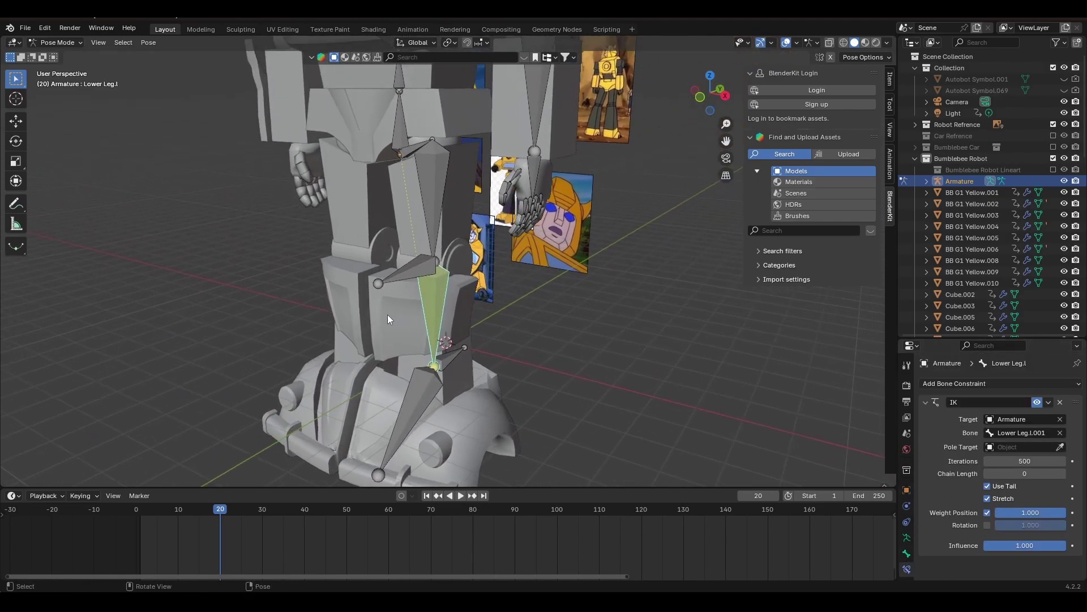
# - Rename the knee's forward control bone as IK Pole.L in Edit Mode
pyautogui.click(422, 279)
pyautogui.press('Tab')
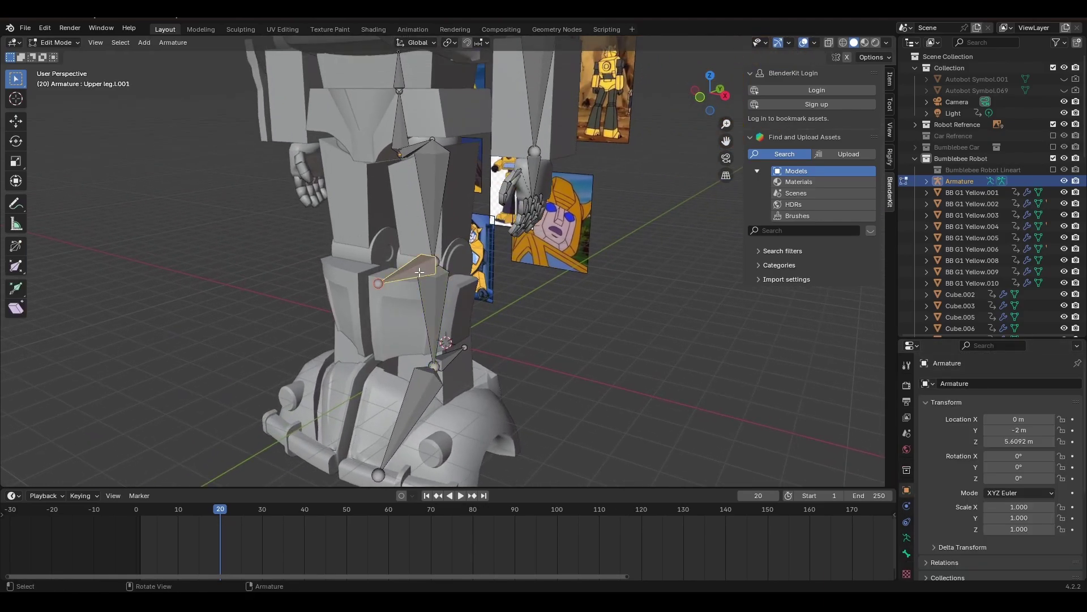
pyautogui.press('F2')
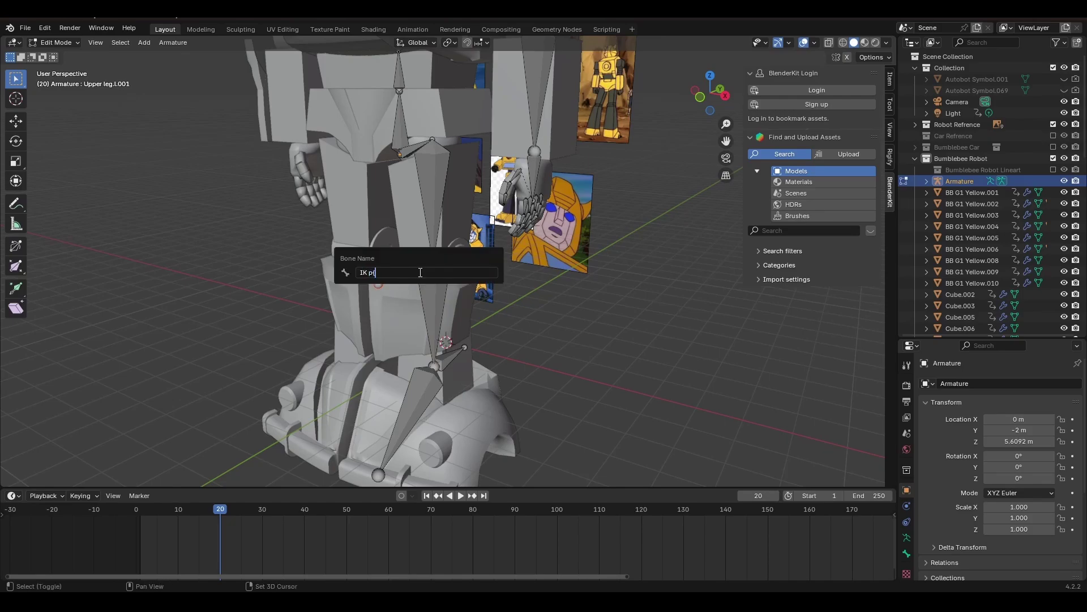
pyautogui.write('IK Pole.L')
pyautogui.press('Return')
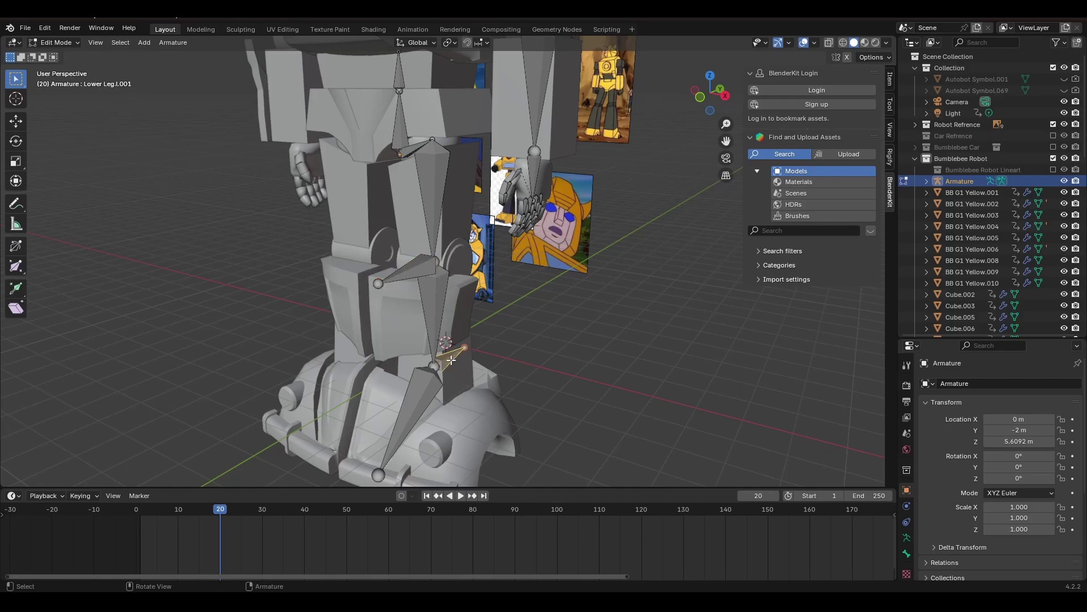
# - Rename the control bone behind the ankle as IK Heel.L
pyautogui.press('F2')
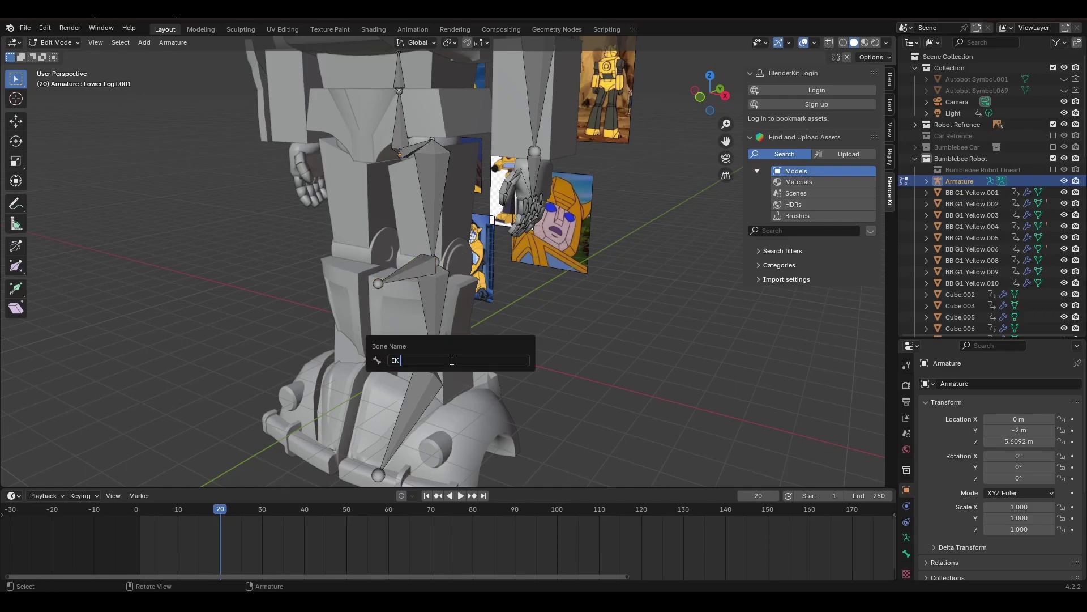
pyautogui.write('IK Heel.L')
pyautogui.press('Return')
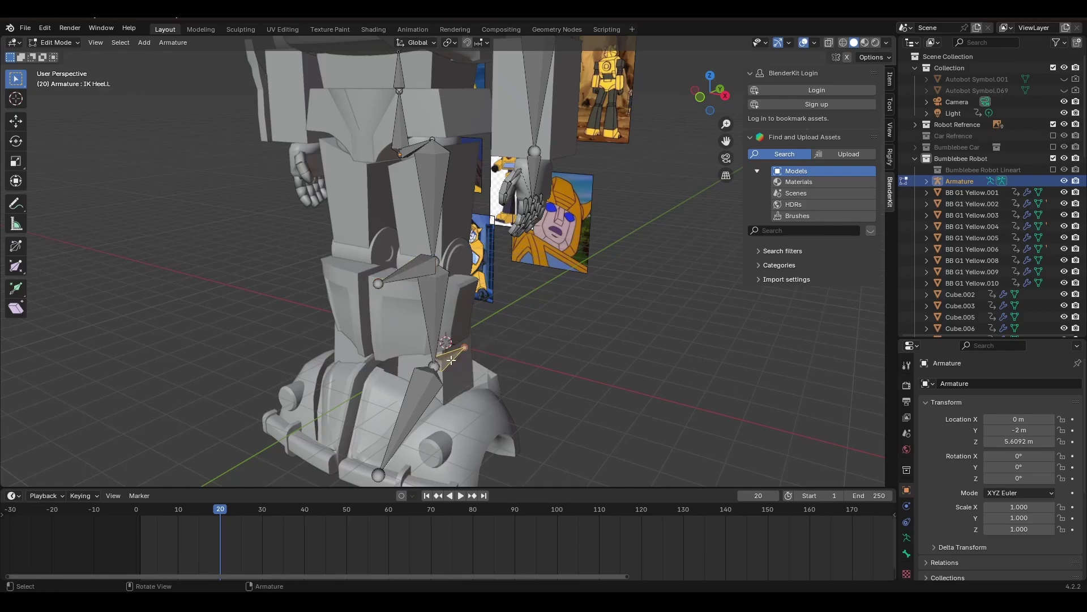
# - Return to Pose Mode and set Armature as the pole target of the lower leg bone's IK constraint
pyautogui.hotkey('ctrl', 'Tab')
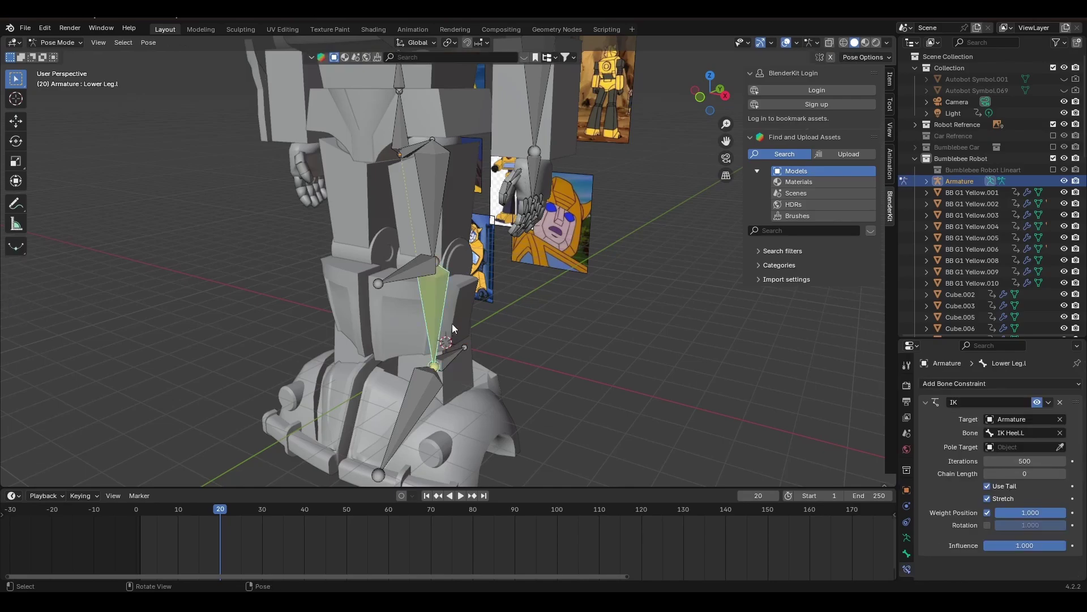
pyautogui.click(408, 276)
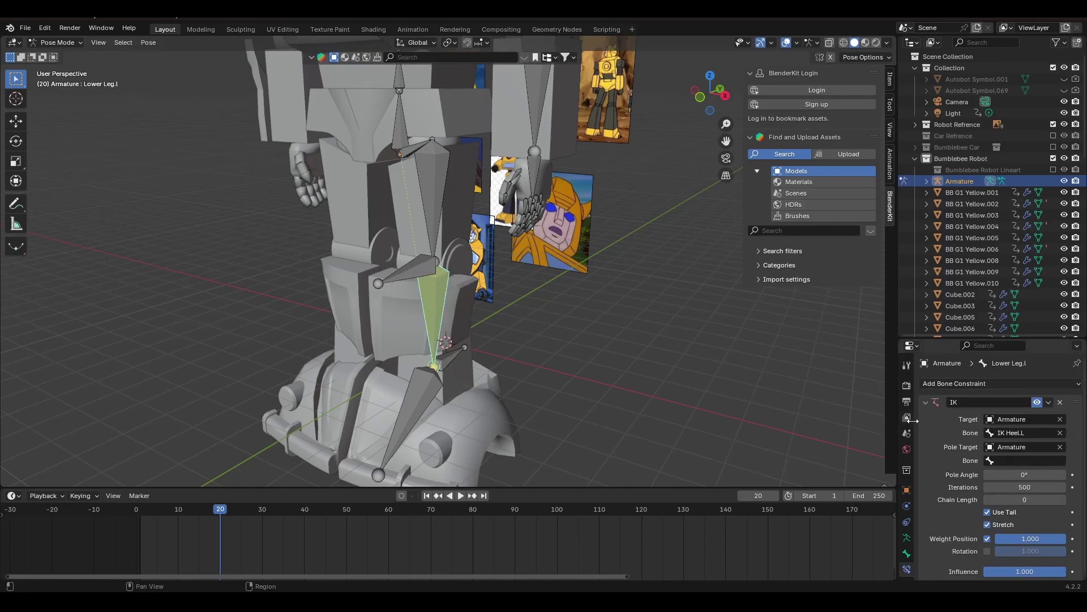
pyautogui.moveTo(793, 408); pyautogui.dragTo(431, 295, button='middle')
# - Move the IK Pole.L bone to test the leg's bending and undo the move
pyautogui.click(395, 258)
pyautogui.press('g')
pyautogui.click(324, 288)
pyautogui.hotkey('ctrl', 'z')
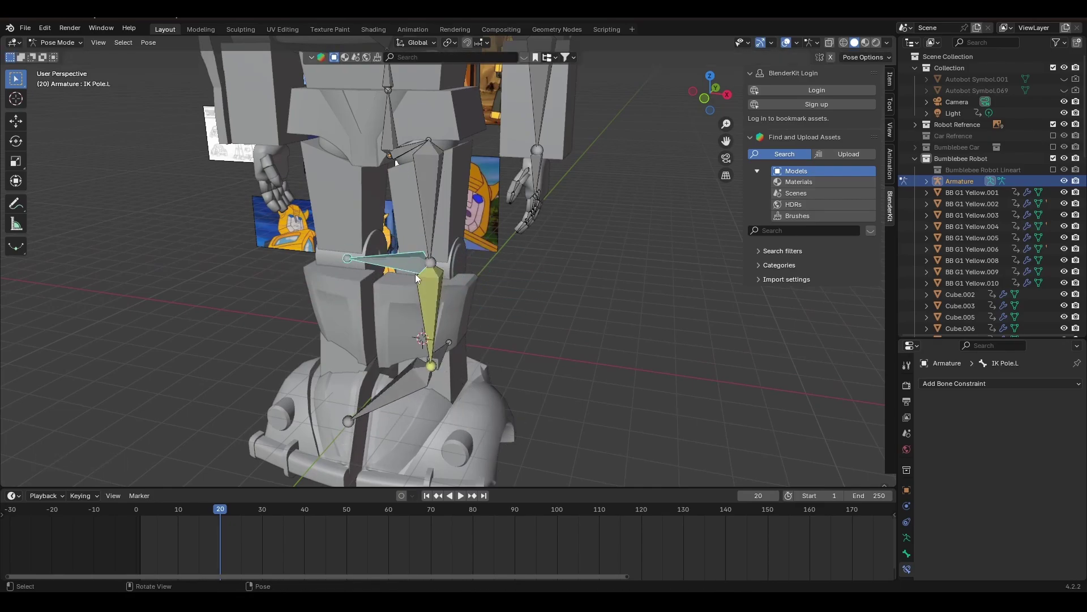
# - Clear the parent of the IK Pole.L bone in Edit Mode and return to Pose Mode
pyautogui.press('Tab')
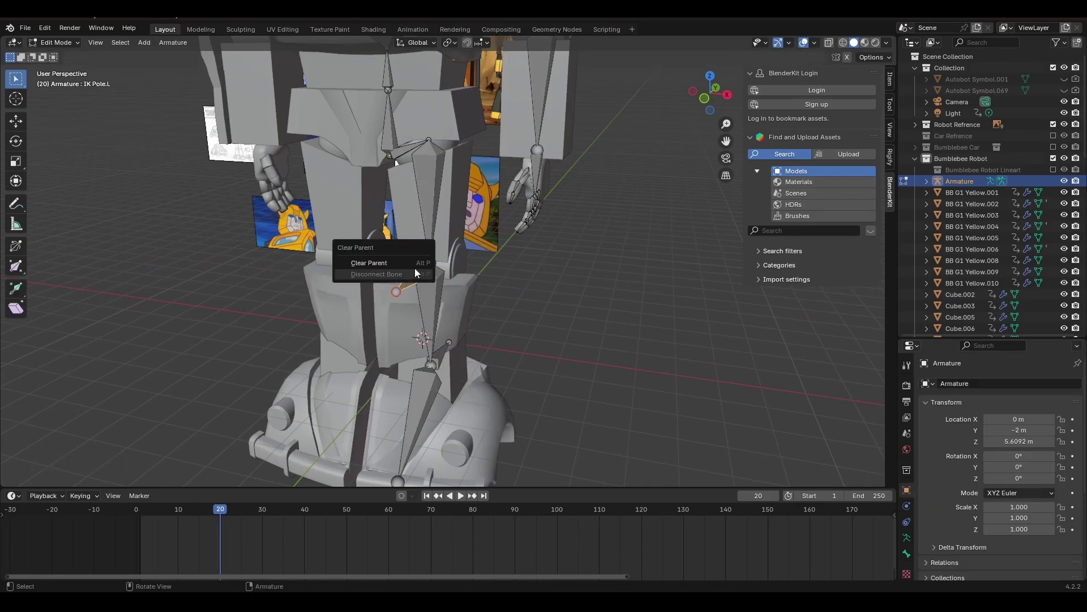
pyautogui.click(443, 308)
pyautogui.hotkey('ctrl', 'Tab')
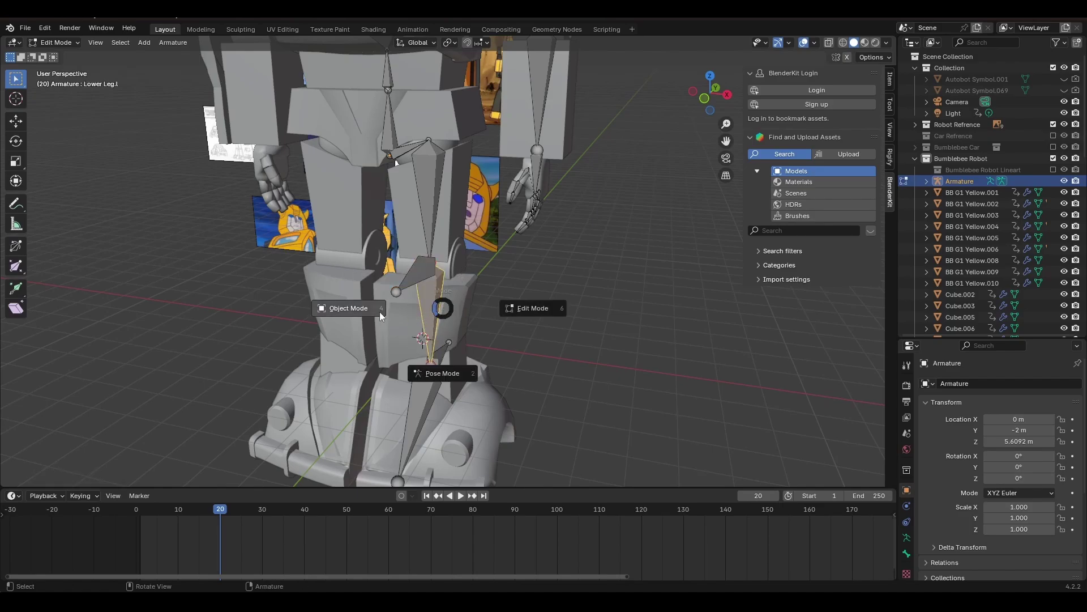
pyautogui.click(444, 375)
# - Move the unparented IK Pole.L bone around the knee to test how it steers the leg
pyautogui.click(404, 278)
pyautogui.press('g')
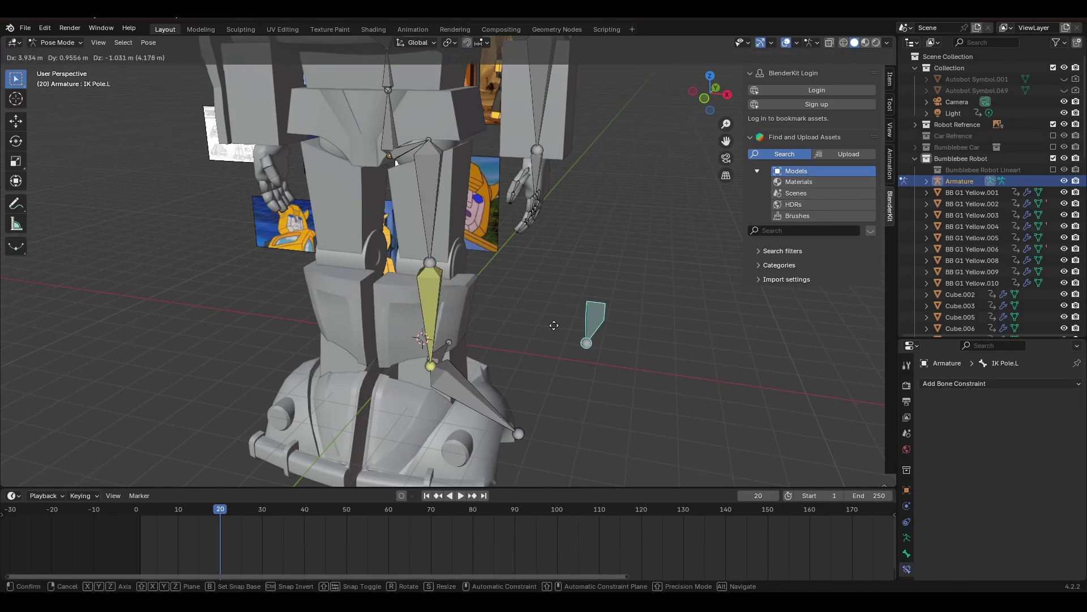
pyautogui.click(334, 327)
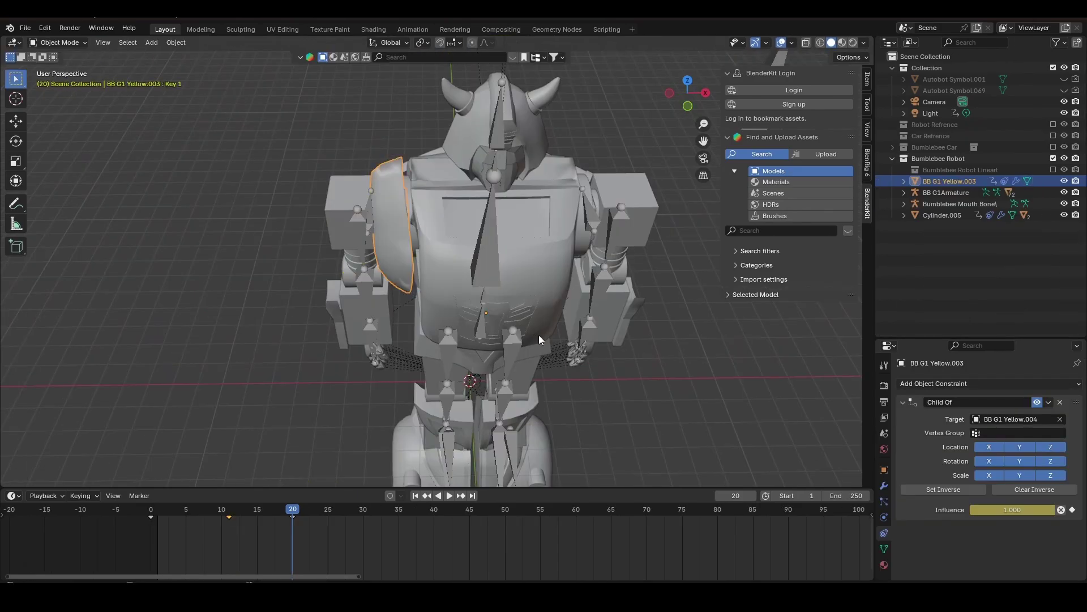
# - Rotate the BB G1 Yellow.003 panel about Z, shift it about 0.16 m along global X, and scrub the animation back to the start
pyautogui.moveTo(539, 334); pyautogui.dragTo(508, 356, button='middle')
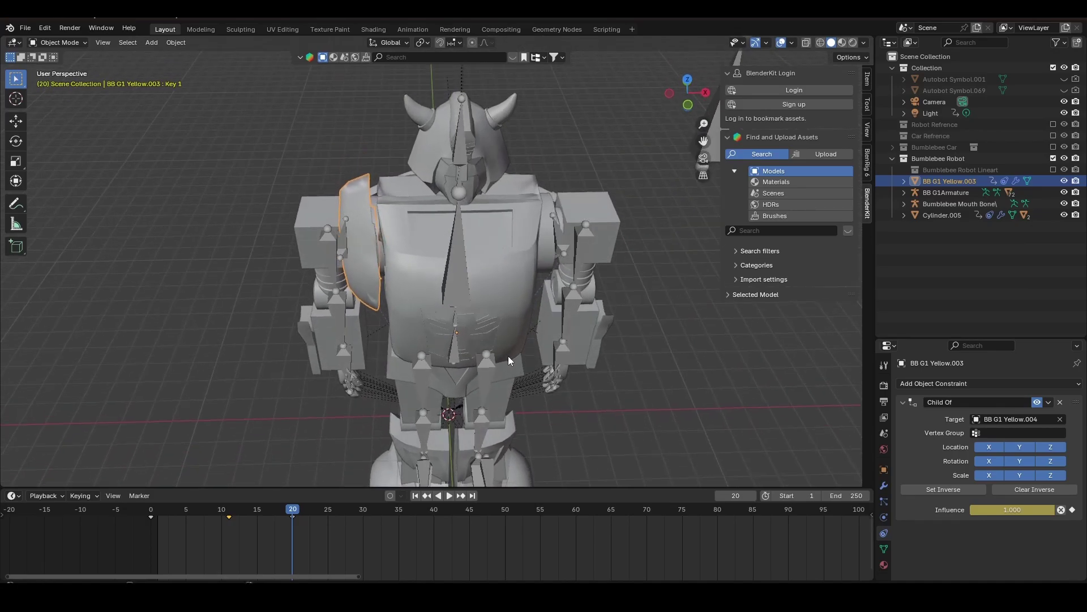
pyautogui.press('r')
pyautogui.press('z')
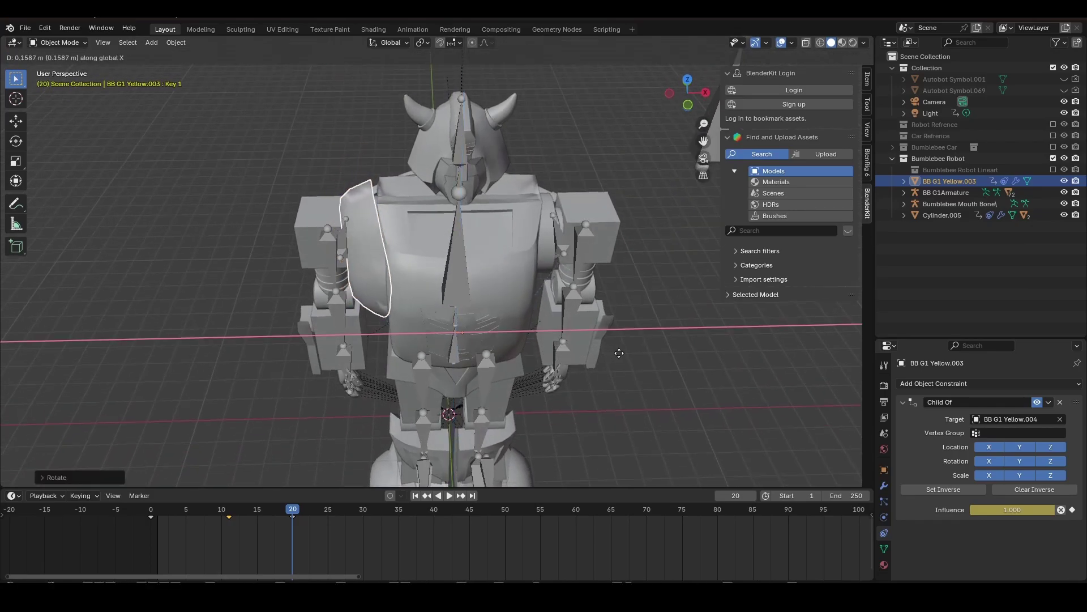
pyautogui.click(622, 357)
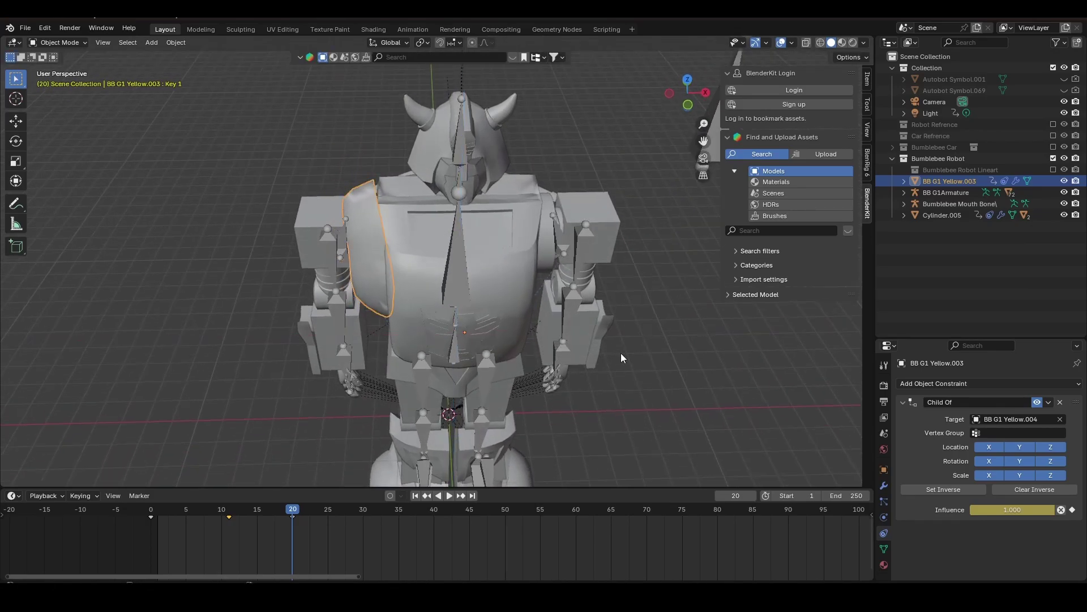
pyautogui.moveTo(298, 499); pyautogui.dragTo(150, 508)
# - Try mirroring the BB G1 Yellow.008 panel along global Z at frame 11 and check its placement beside the body
pyautogui.moveTo(552, 232); pyautogui.dragTo(632, 313, button='middle')
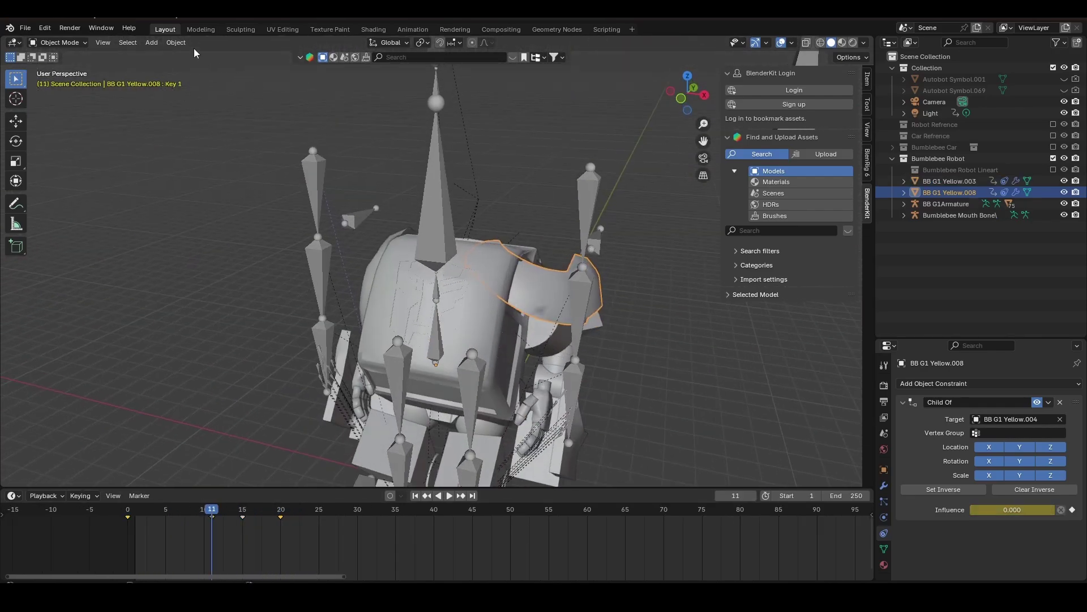
pyautogui.click(176, 43)
pyautogui.moveTo(242, 82)
pyautogui.click(309, 115)
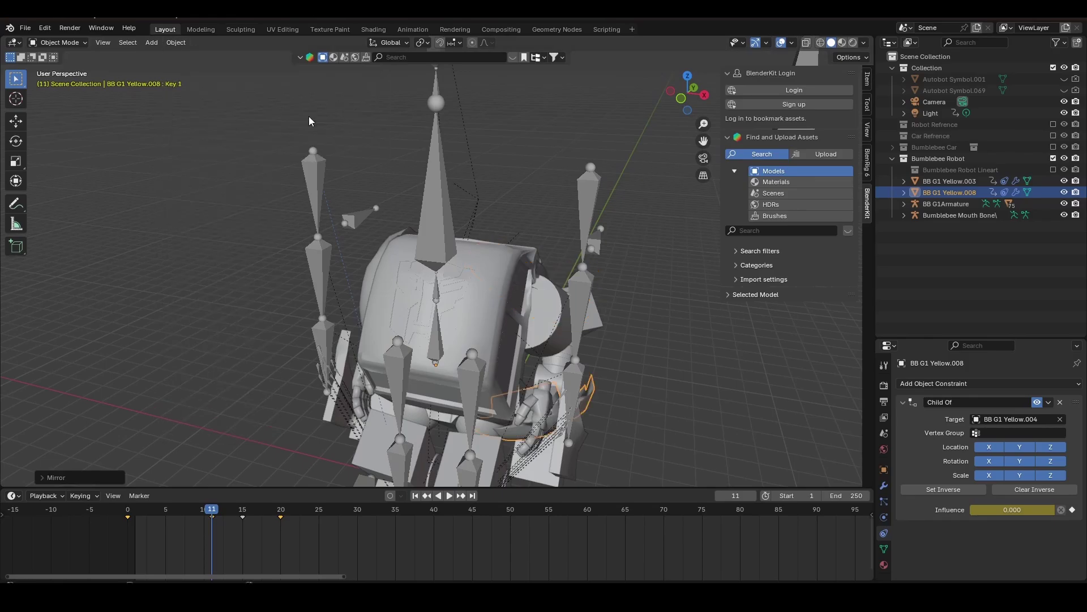
pyautogui.moveTo(310, 117); pyautogui.dragTo(471, 225, button='middle')
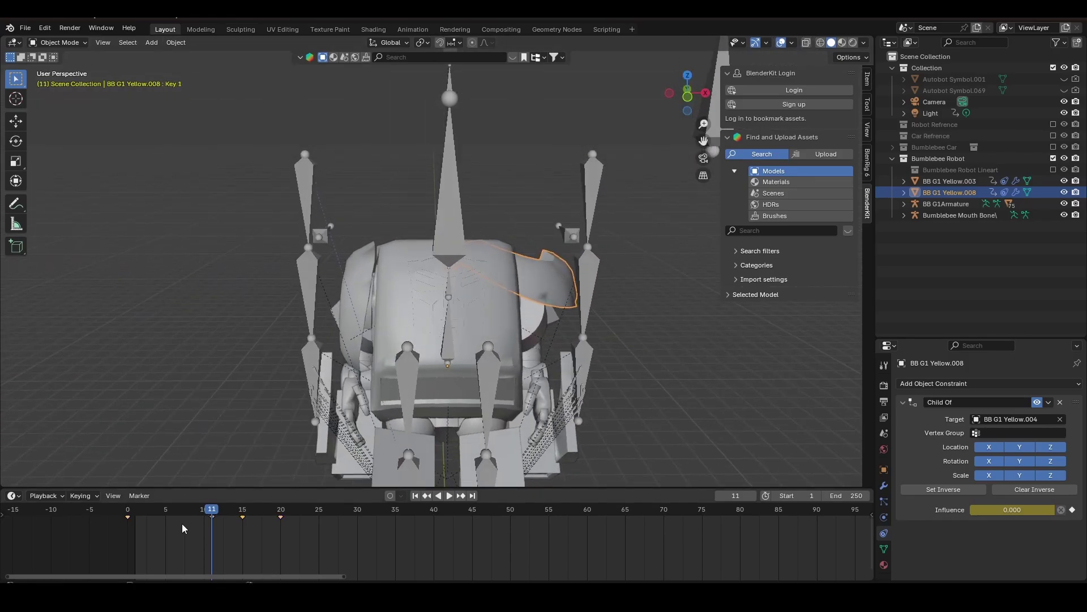
# - Delete the BB G1 Yellow.008 panel's keyframes at frames 11 and 15 and play the animation to check the motion
pyautogui.press('Delete')
pyautogui.scroll(-3, 509, 403)
pyautogui.moveTo(509, 403); pyautogui.dragTo(506, 389, button='middle')
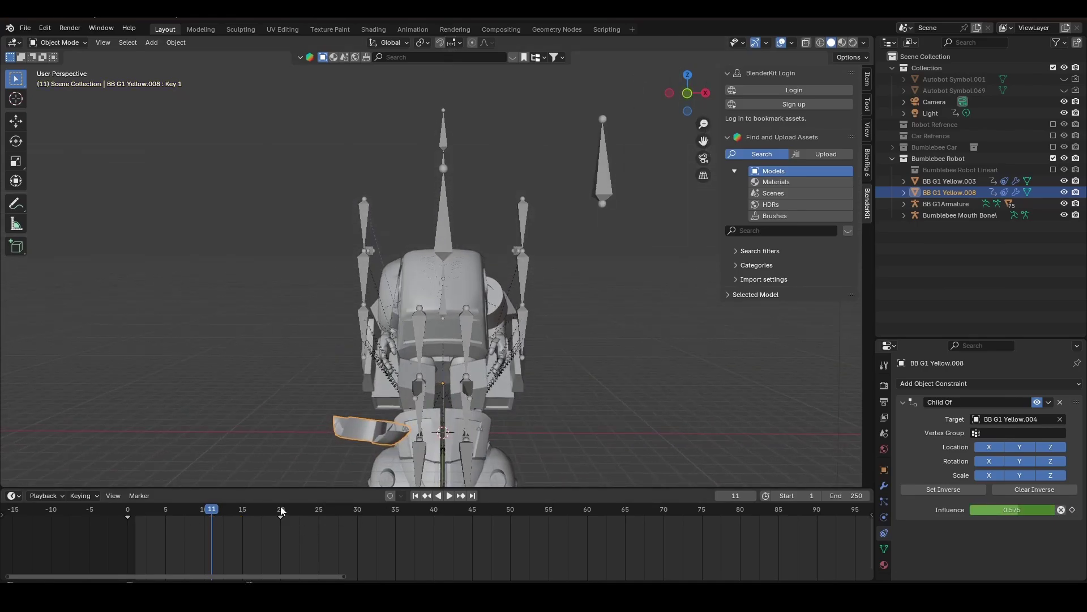
pyautogui.press('space')
pyautogui.moveTo(400, 324); pyautogui.dragTo(380, 400, button='middle')
# - Undo the deletion of the panel's middle keyframes and replay the transformation up to frame 20
pyautogui.hotkey('ctrl', 'z')
pyautogui.hotkey('ctrl', 'z')
pyautogui.press('space')
pyautogui.press('space')
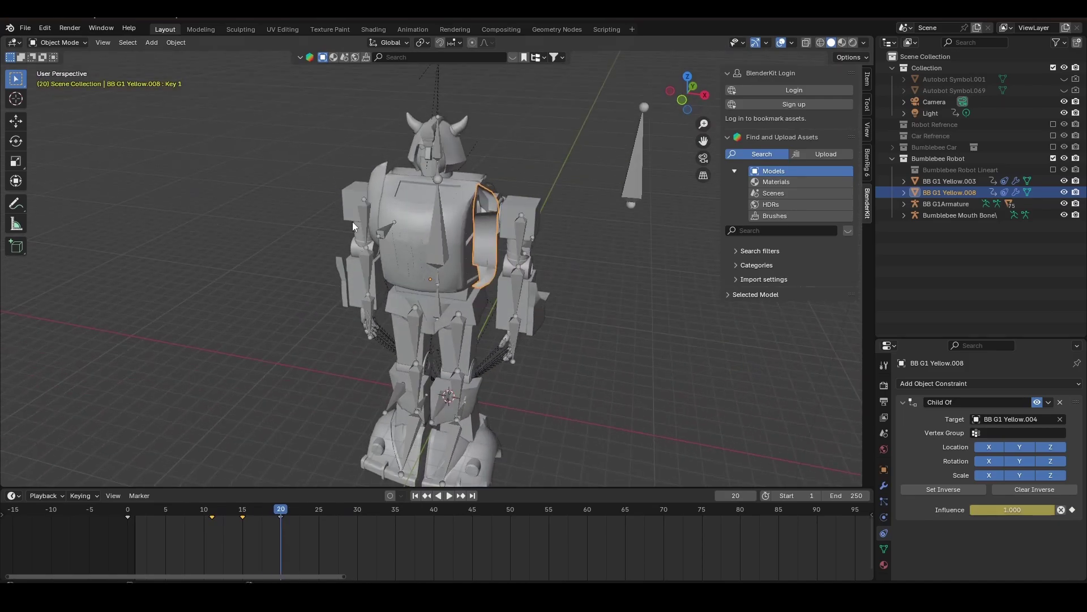
# - Mirror the BB G1 Yellow.008 panel at frame 20
pyautogui.click(176, 42)
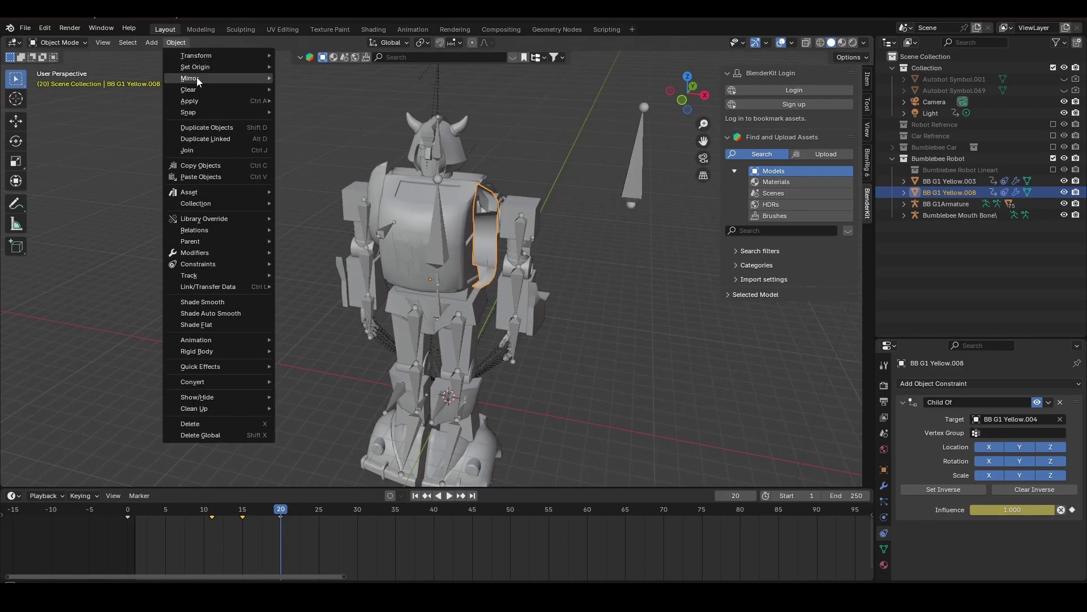